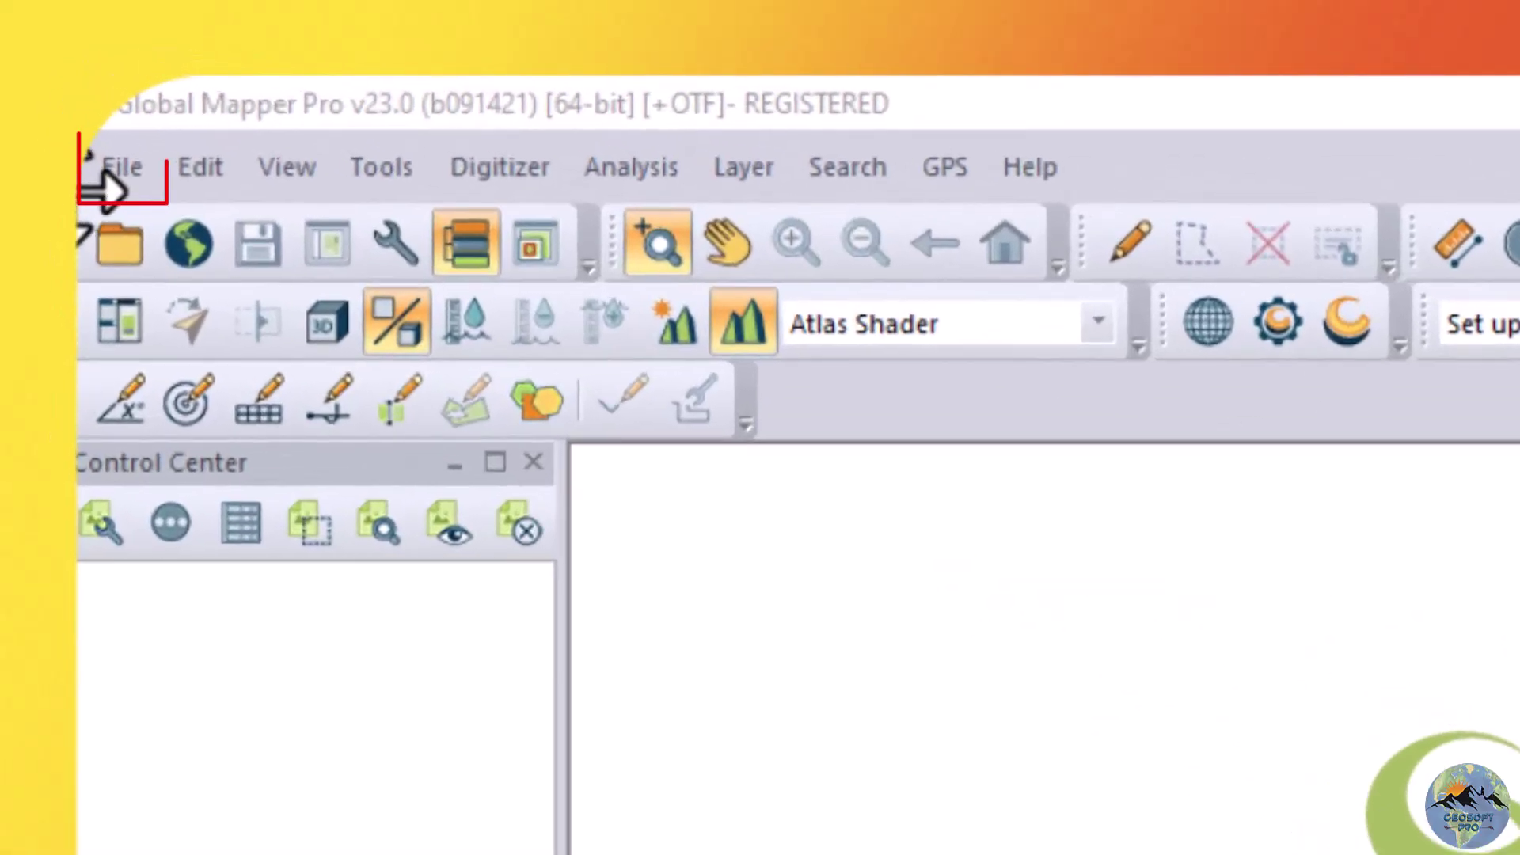
Load the data file Aoi.kmz from the Global Mapper Data folder on the Desktop.
click(115, 188)
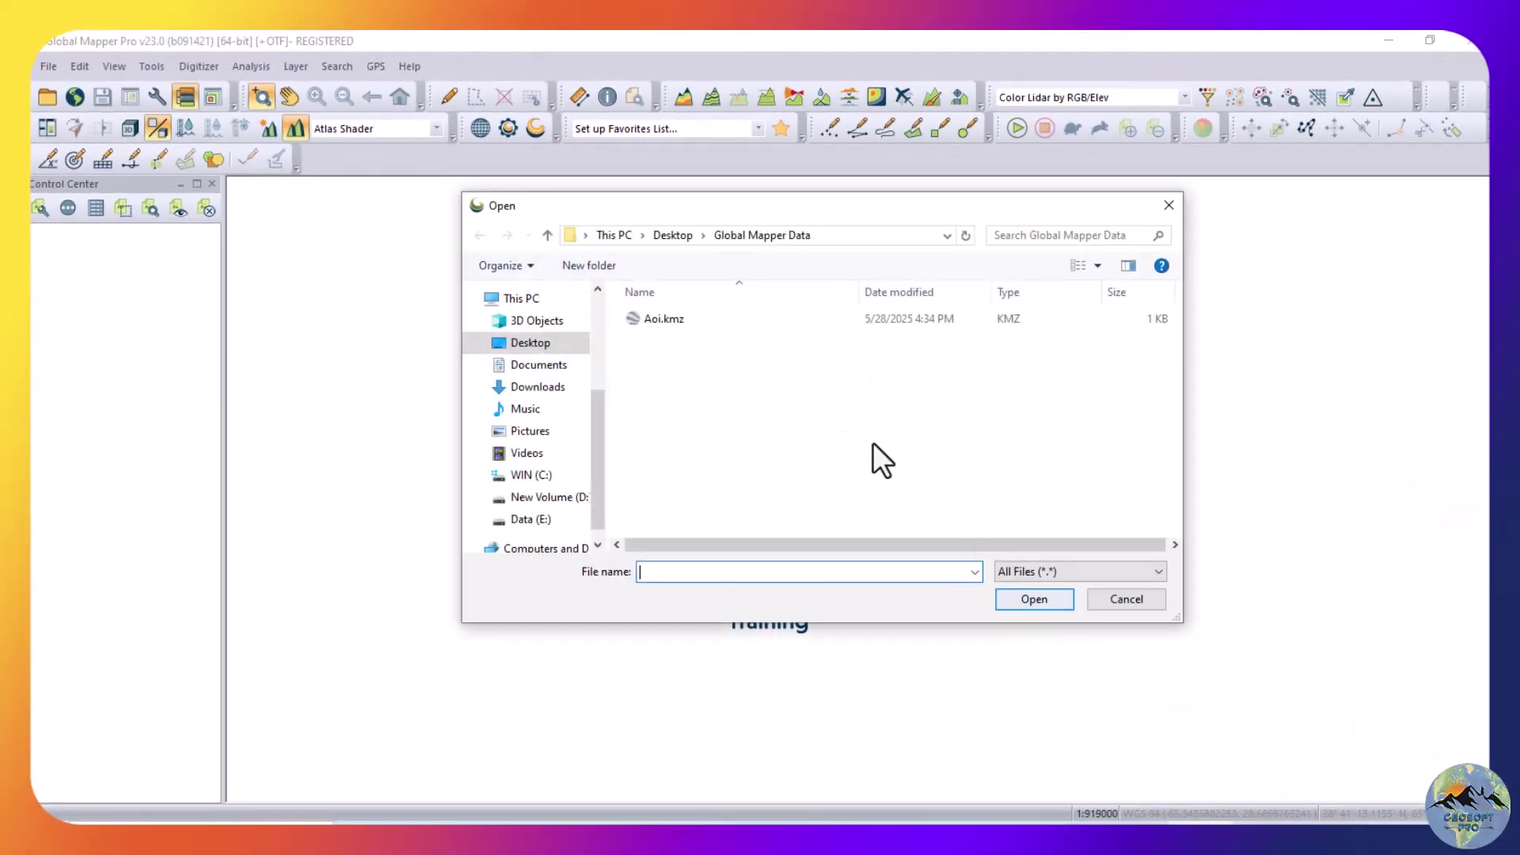
click(701, 316)
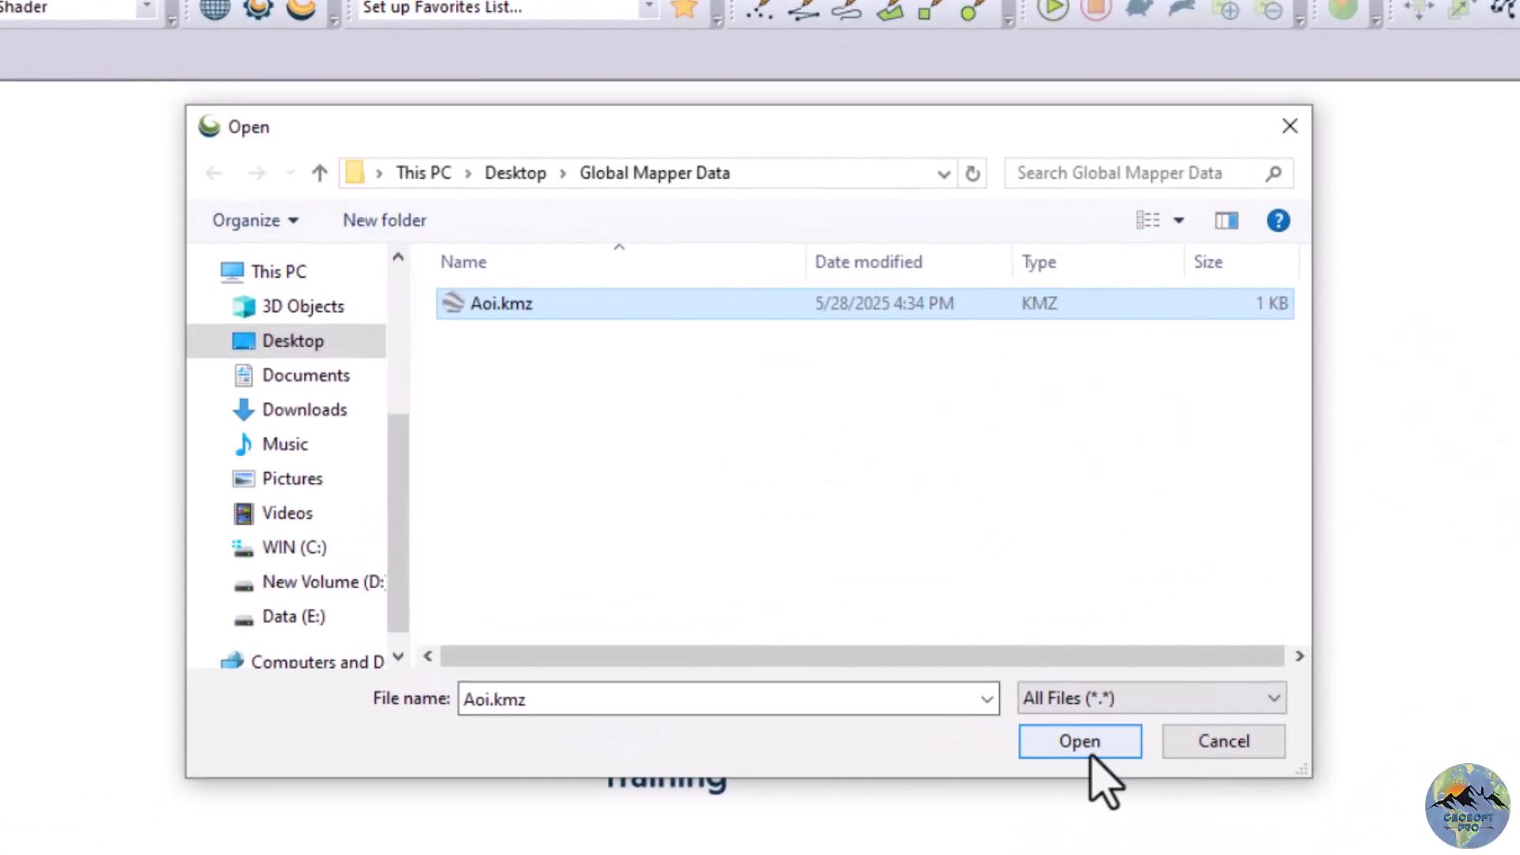
click(1039, 605)
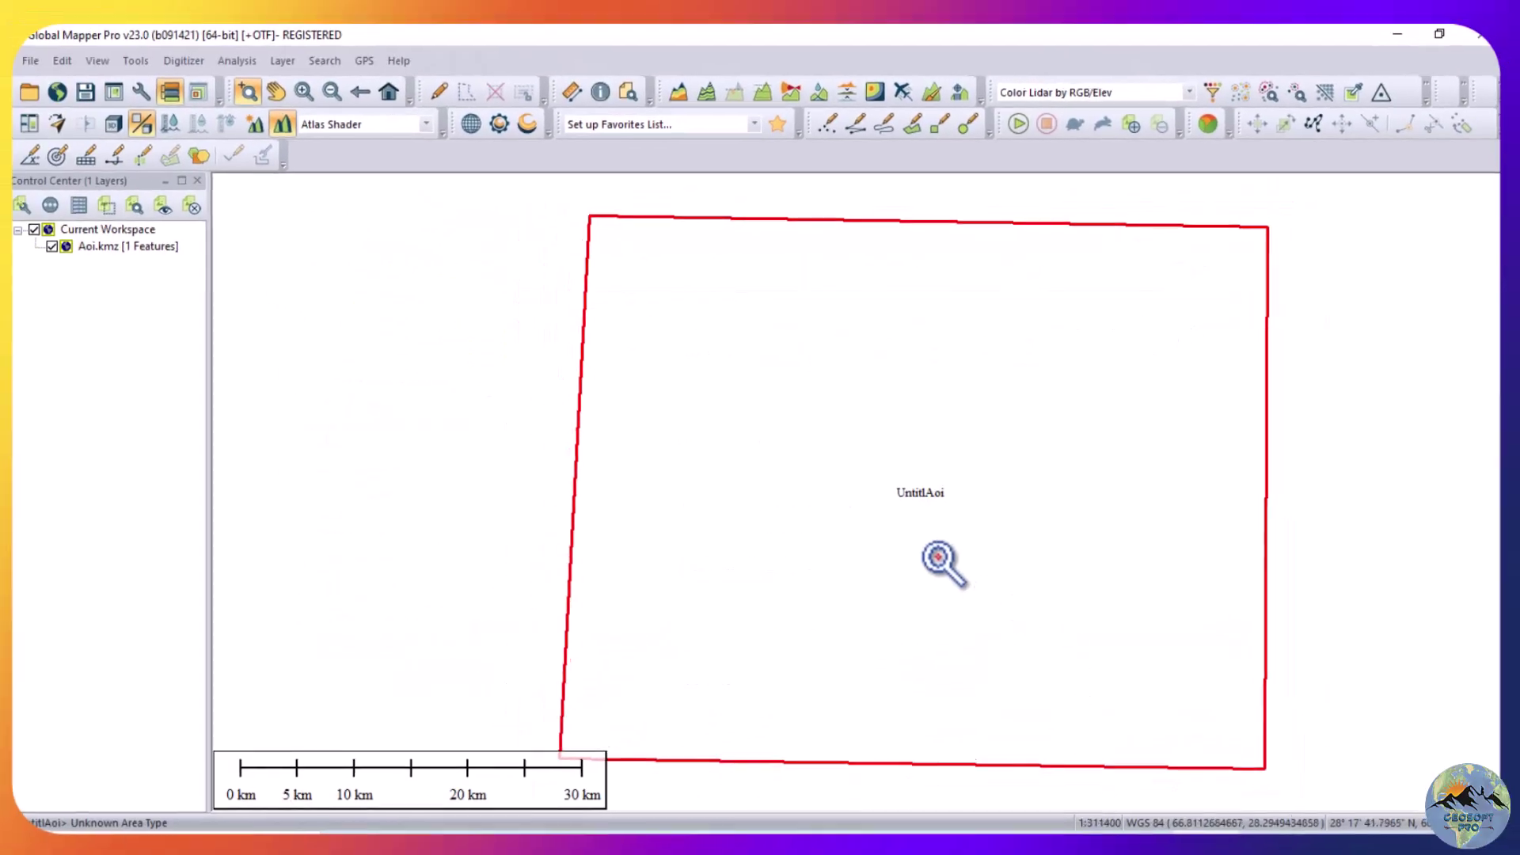
scroll(752, 495, down, 2)
scroll(922, 548, up, 2)
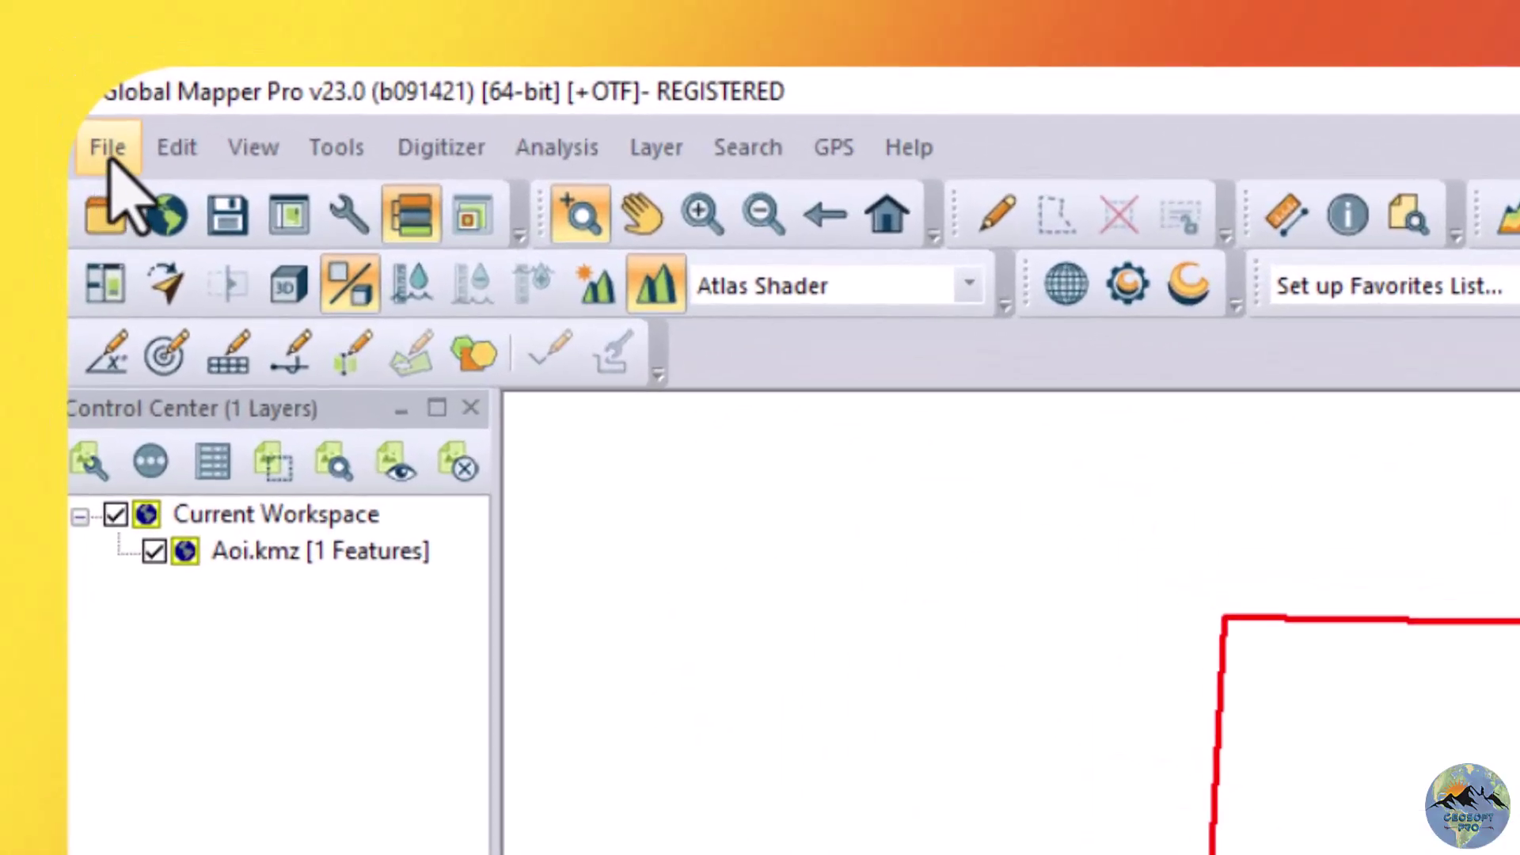
click(110, 158)
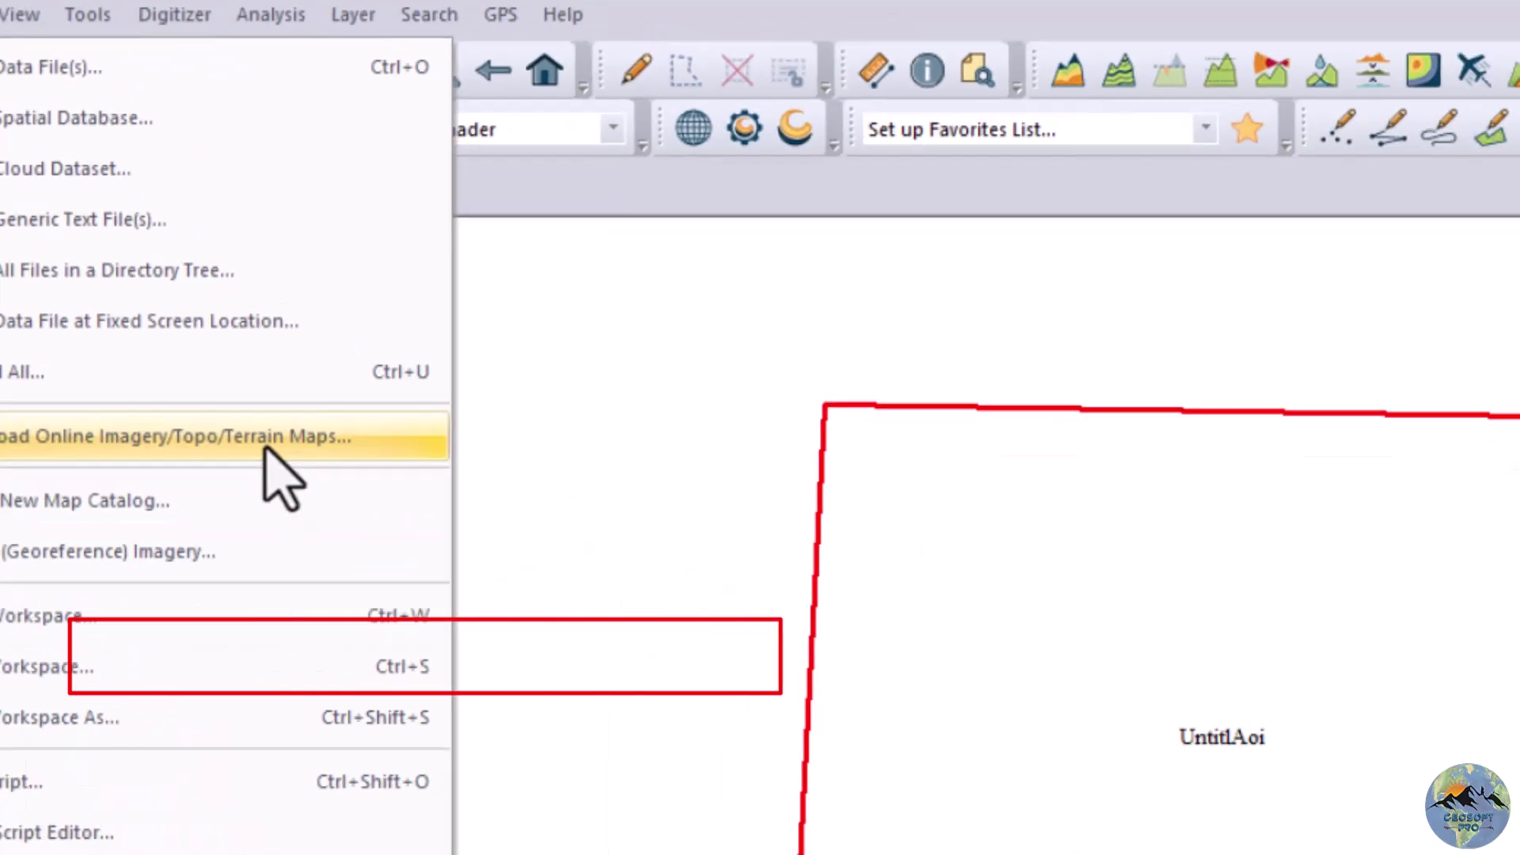
click(584, 669)
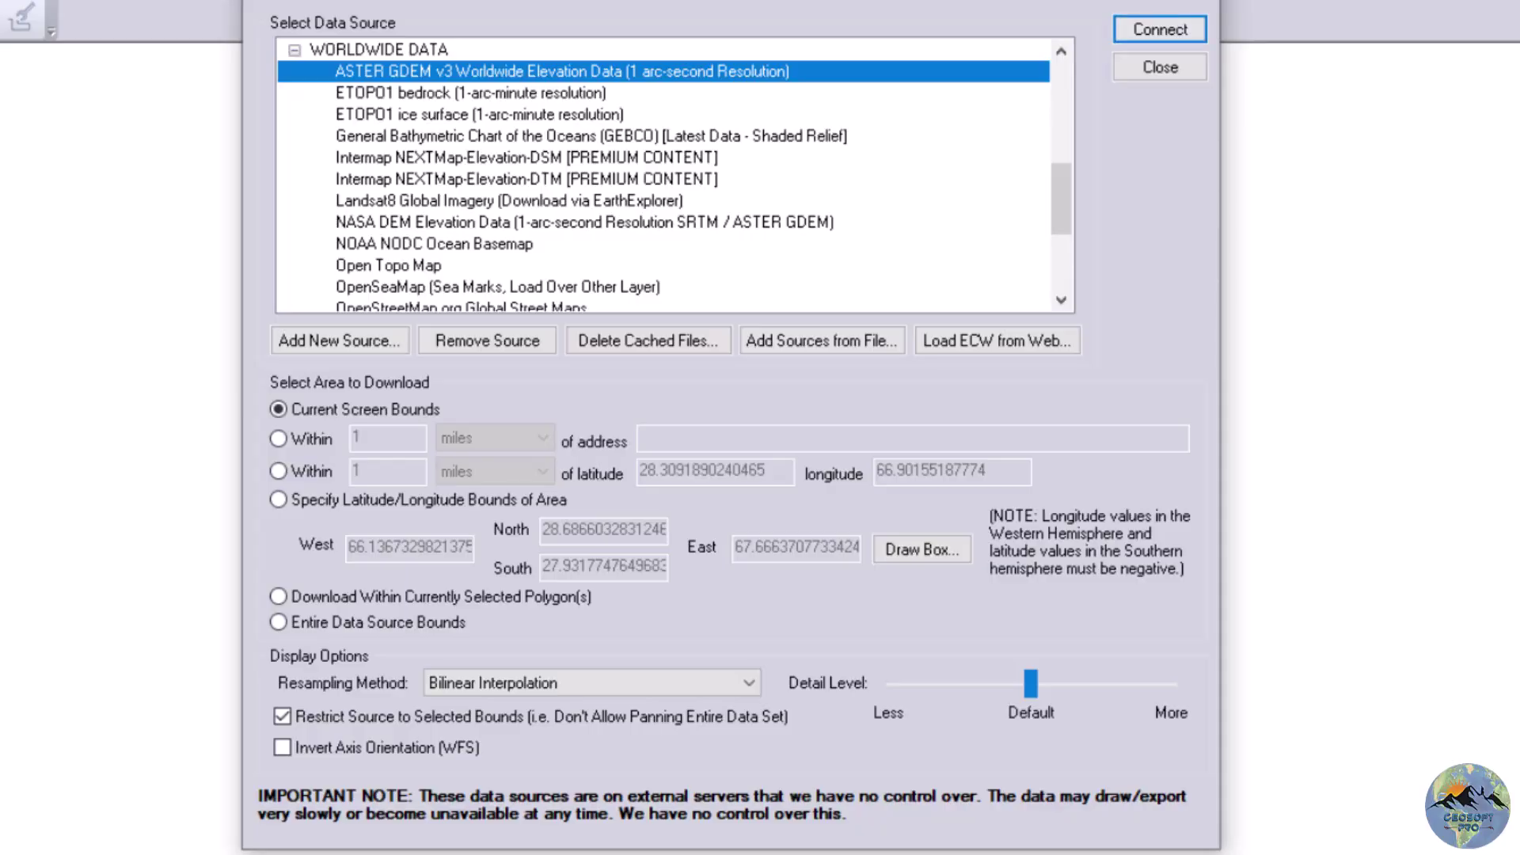
click(295, 51)
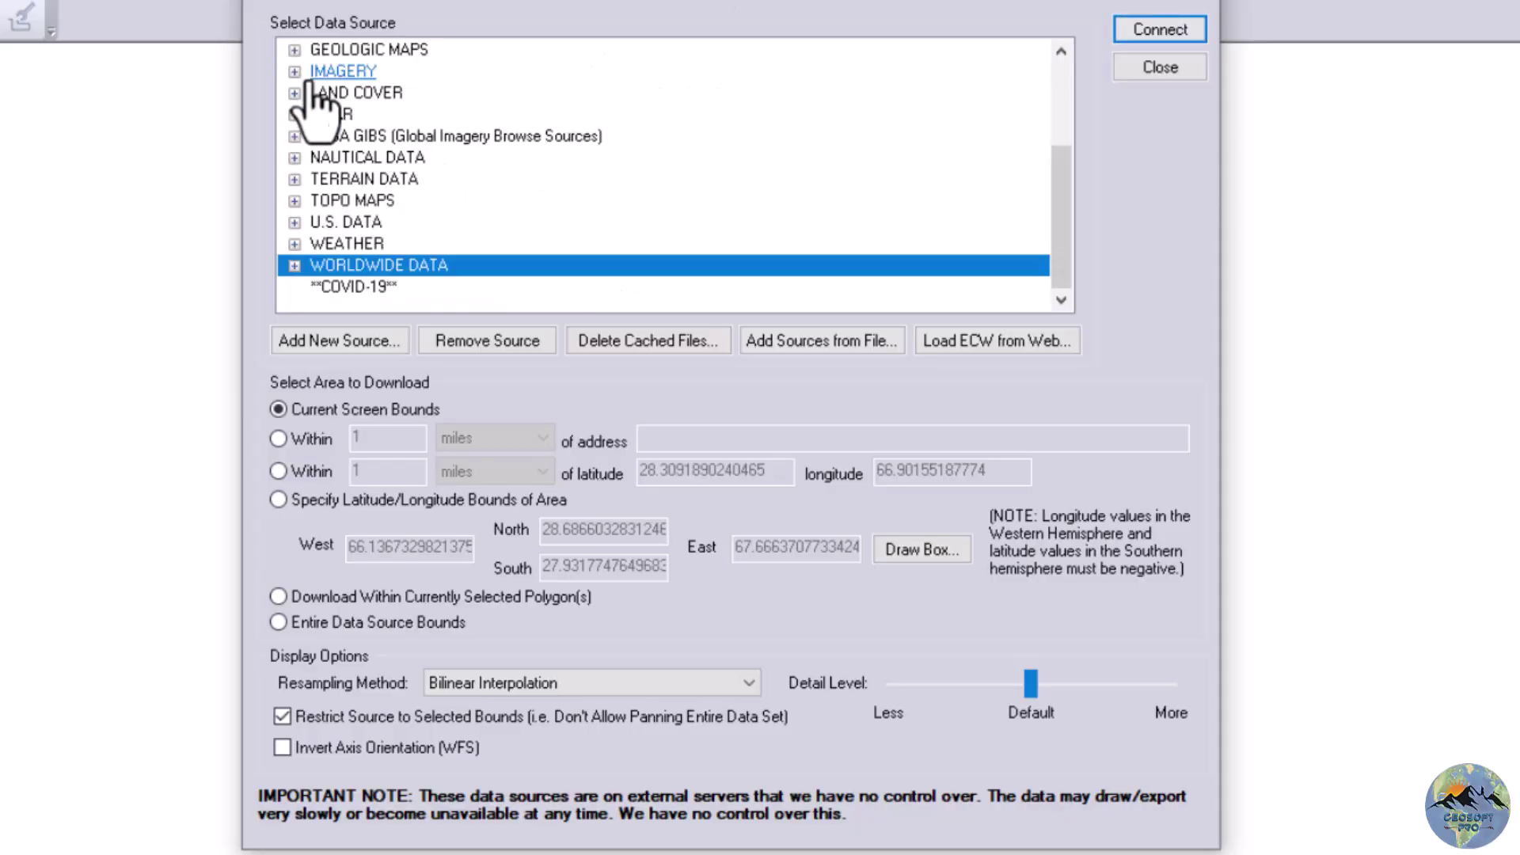
scroll(425, 198, up, 2)
scroll(425, 230, down, 2)
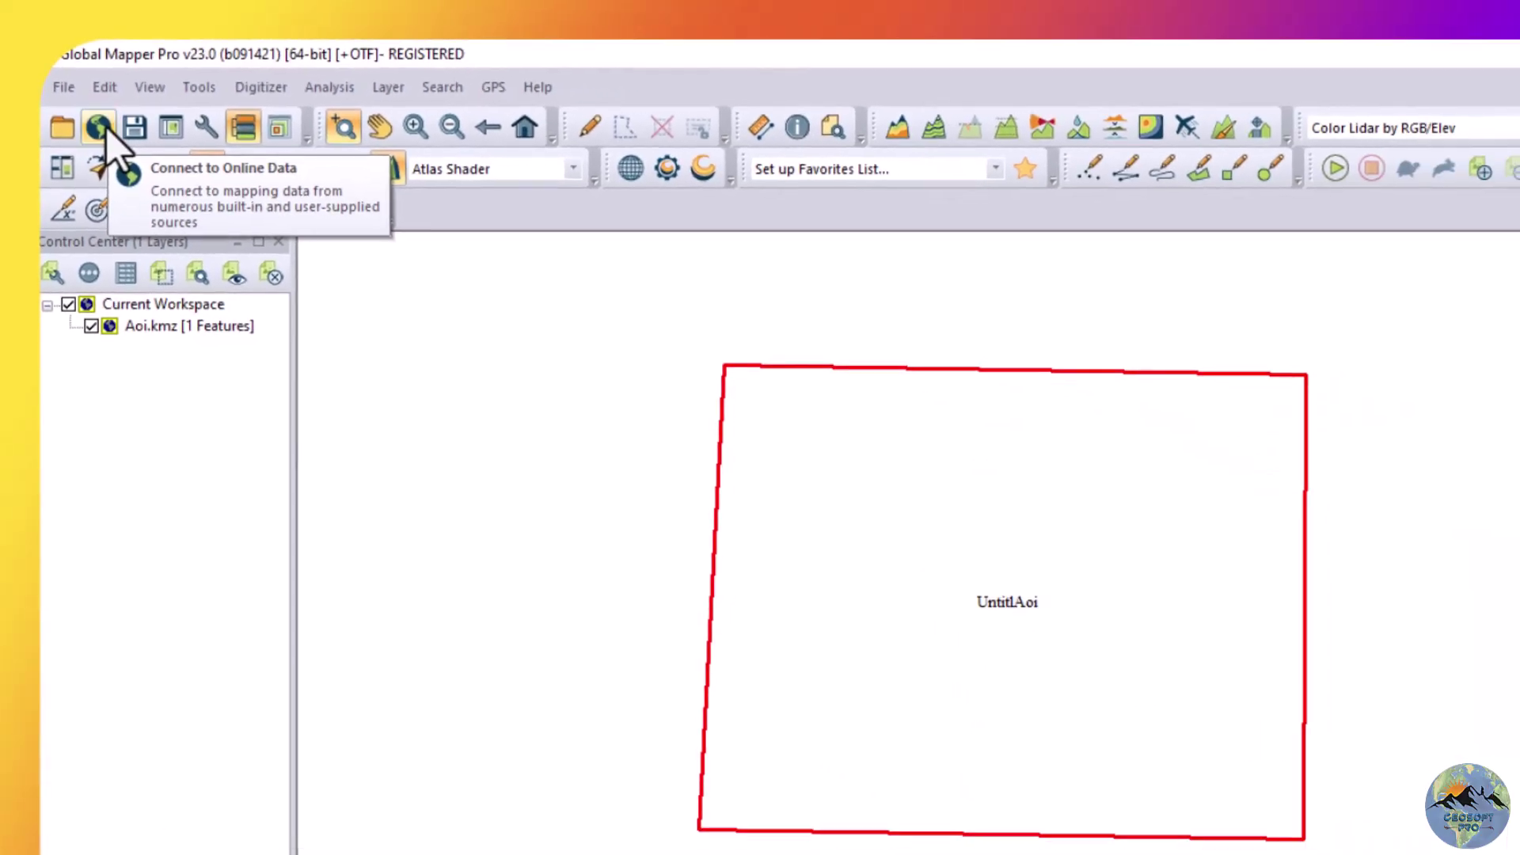
Connect to online data and select ASTER GDEM v3 Worldwide Elevation Data (1 arc-second Resolution) under POPULAR SOURCES.
click(97, 127)
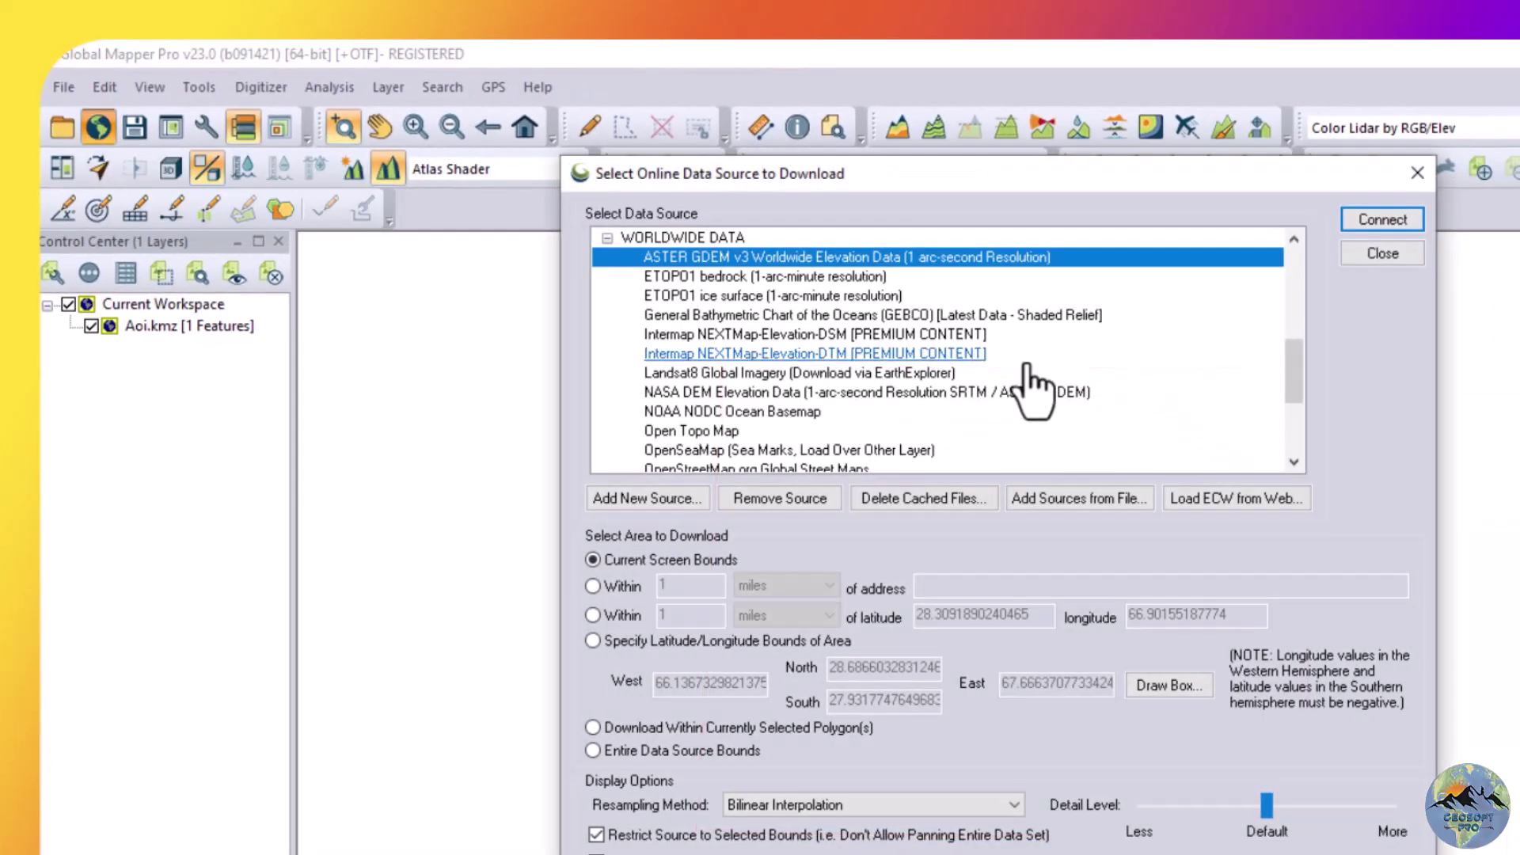
click(607, 237)
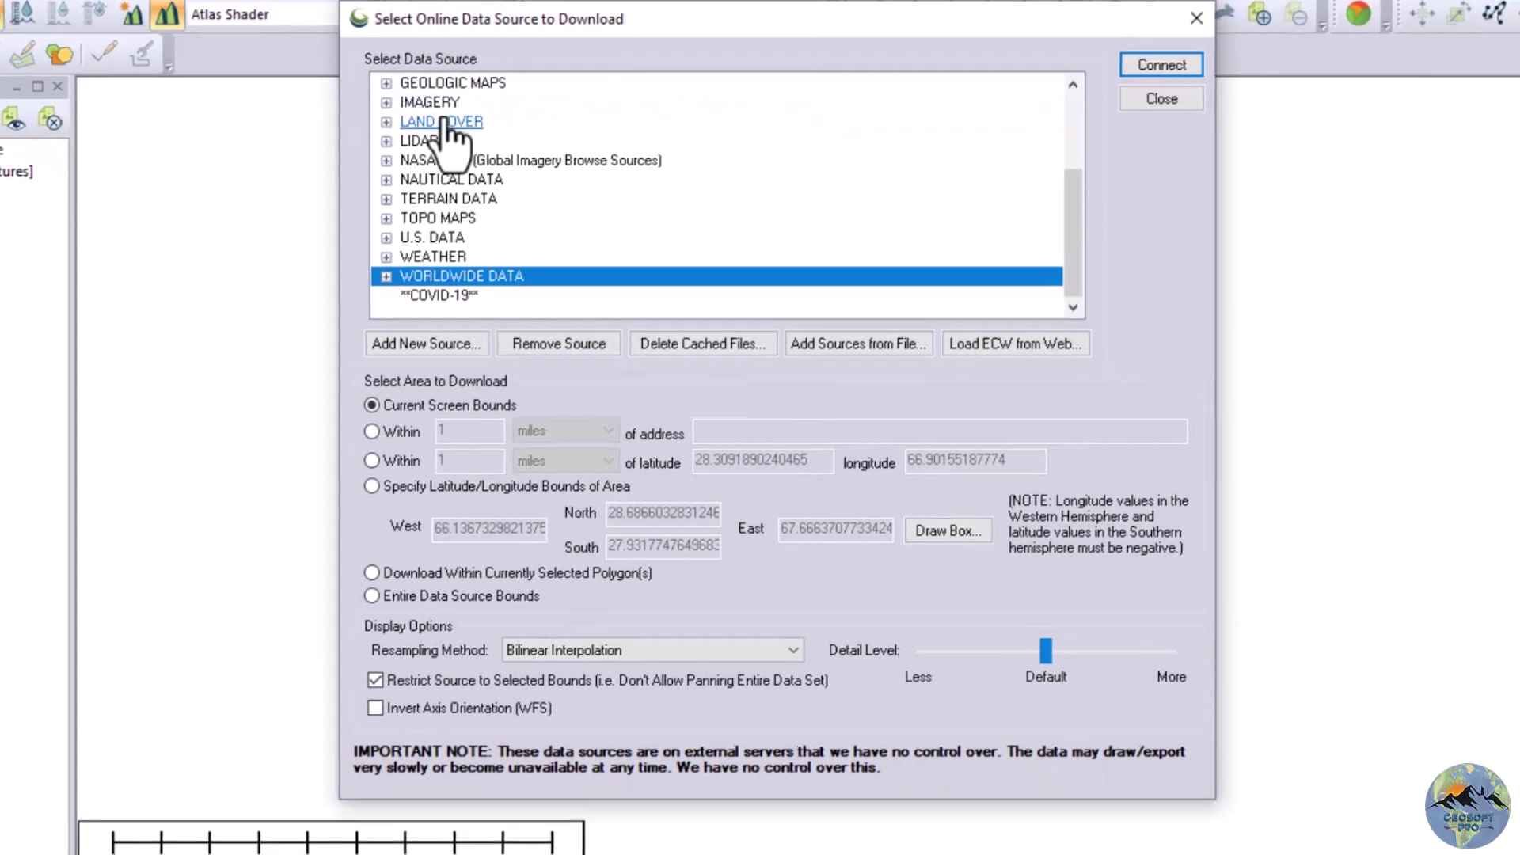
scroll(650, 294, up, 2)
scroll(428, 126, up, 1)
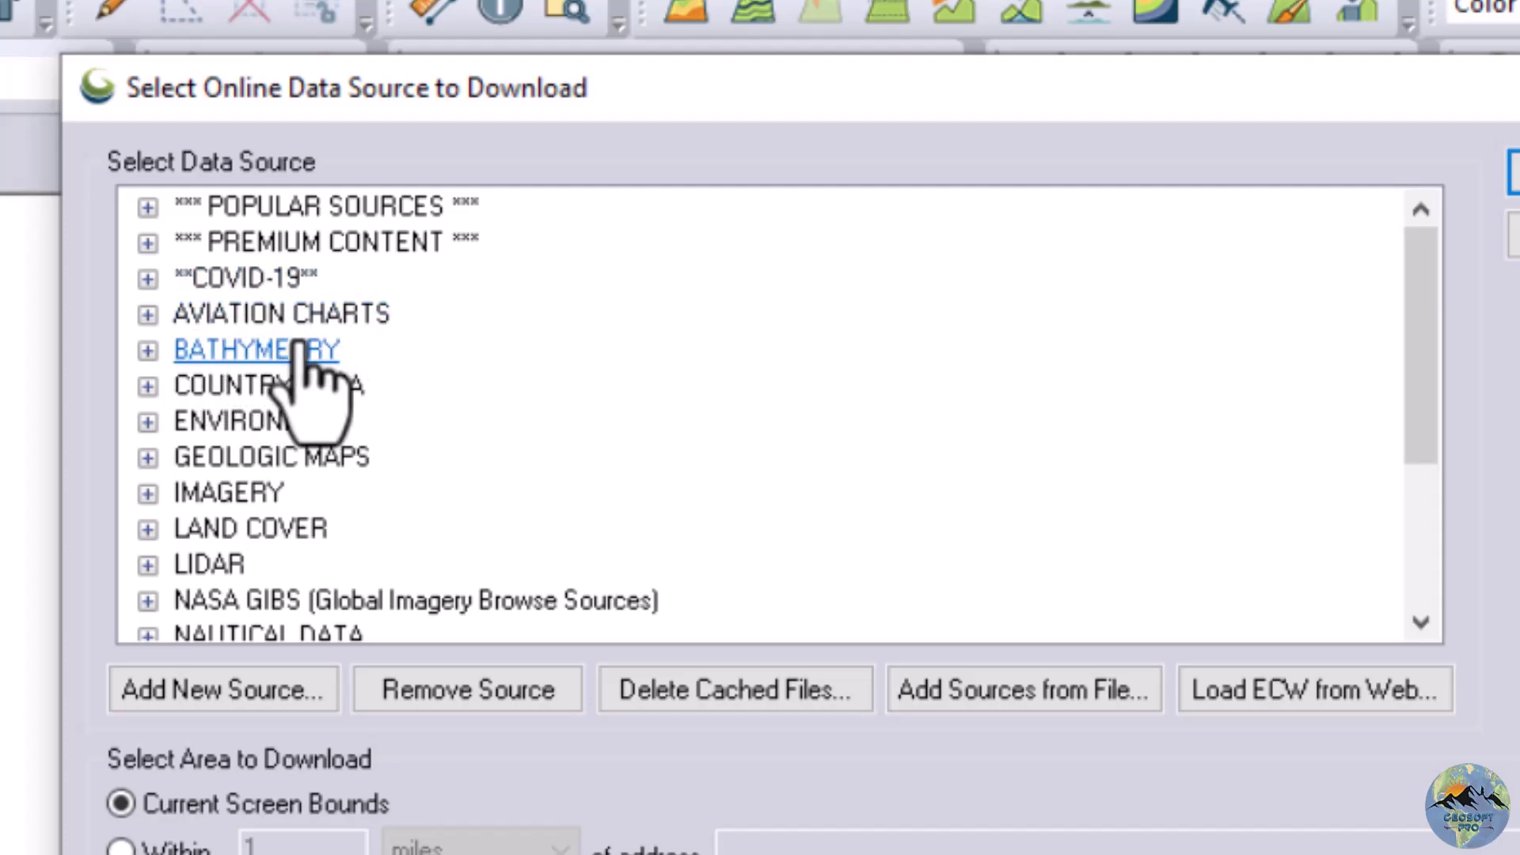
scroll(309, 443, down, 2)
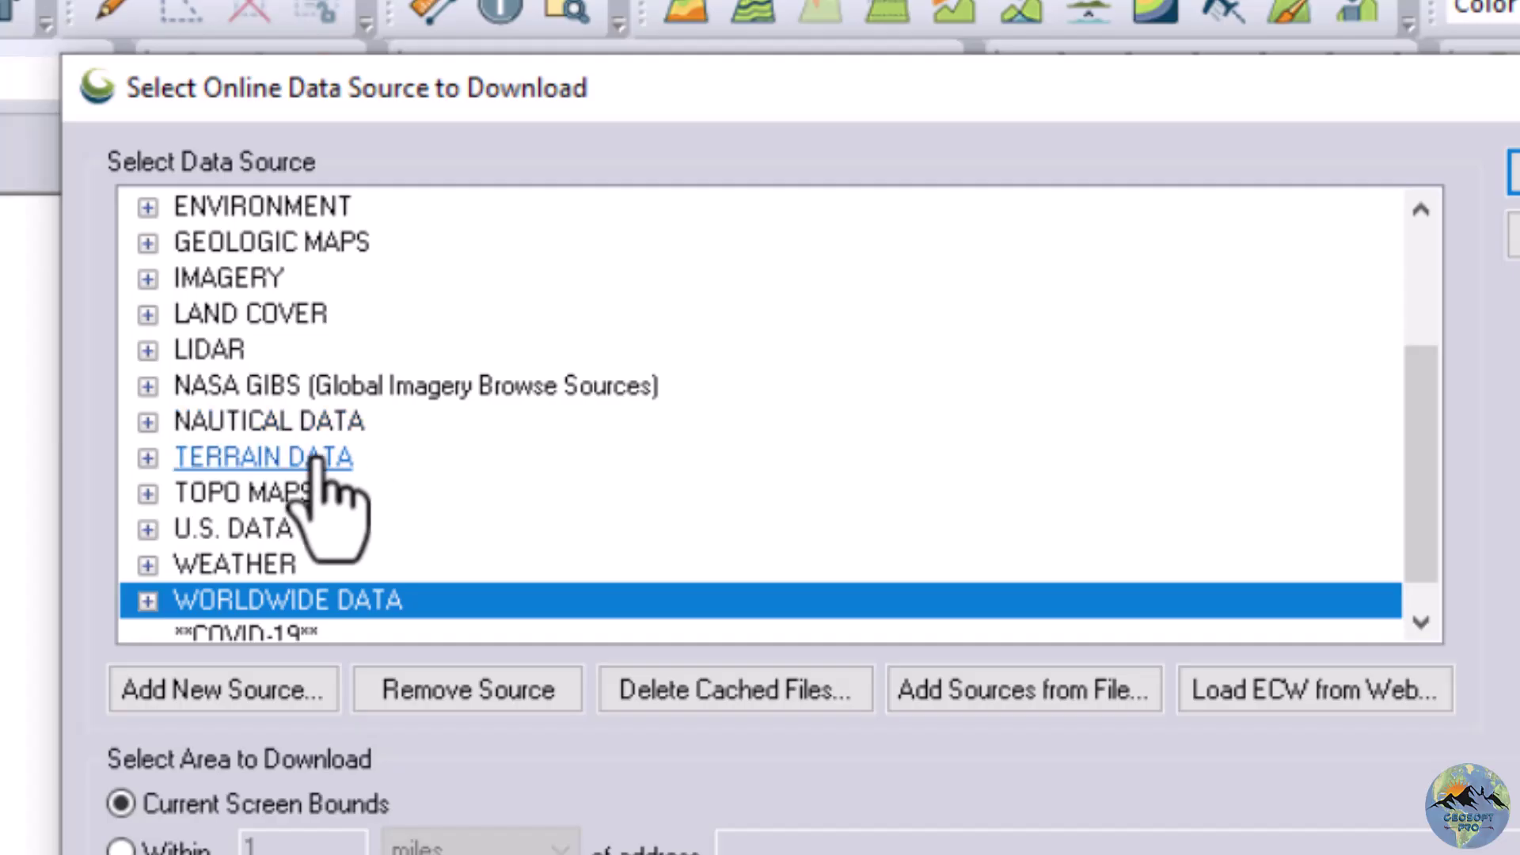
scroll(337, 495, down, 1)
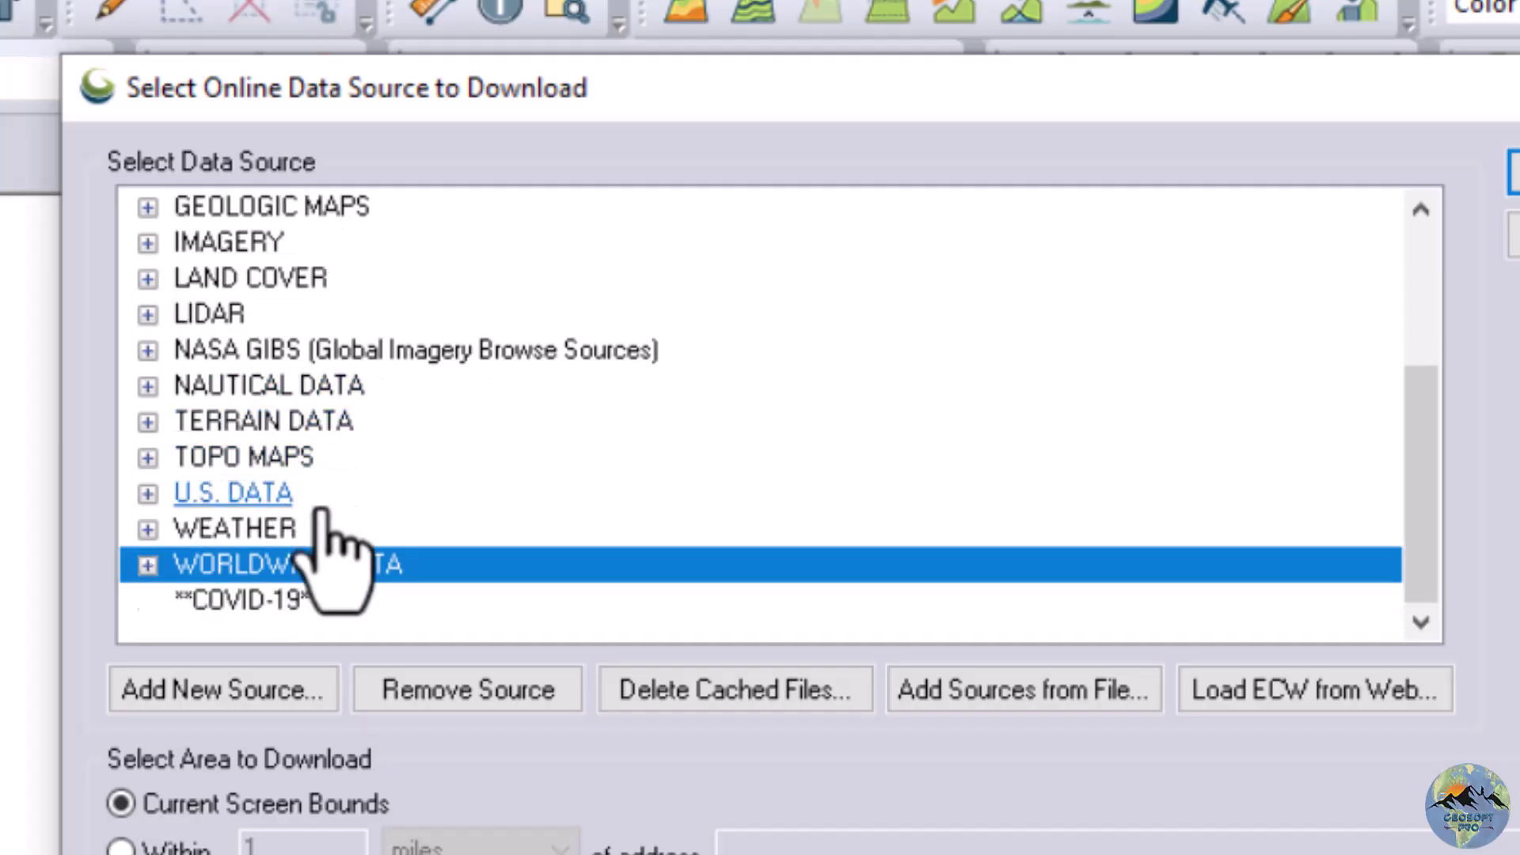
scroll(324, 514, up, 3)
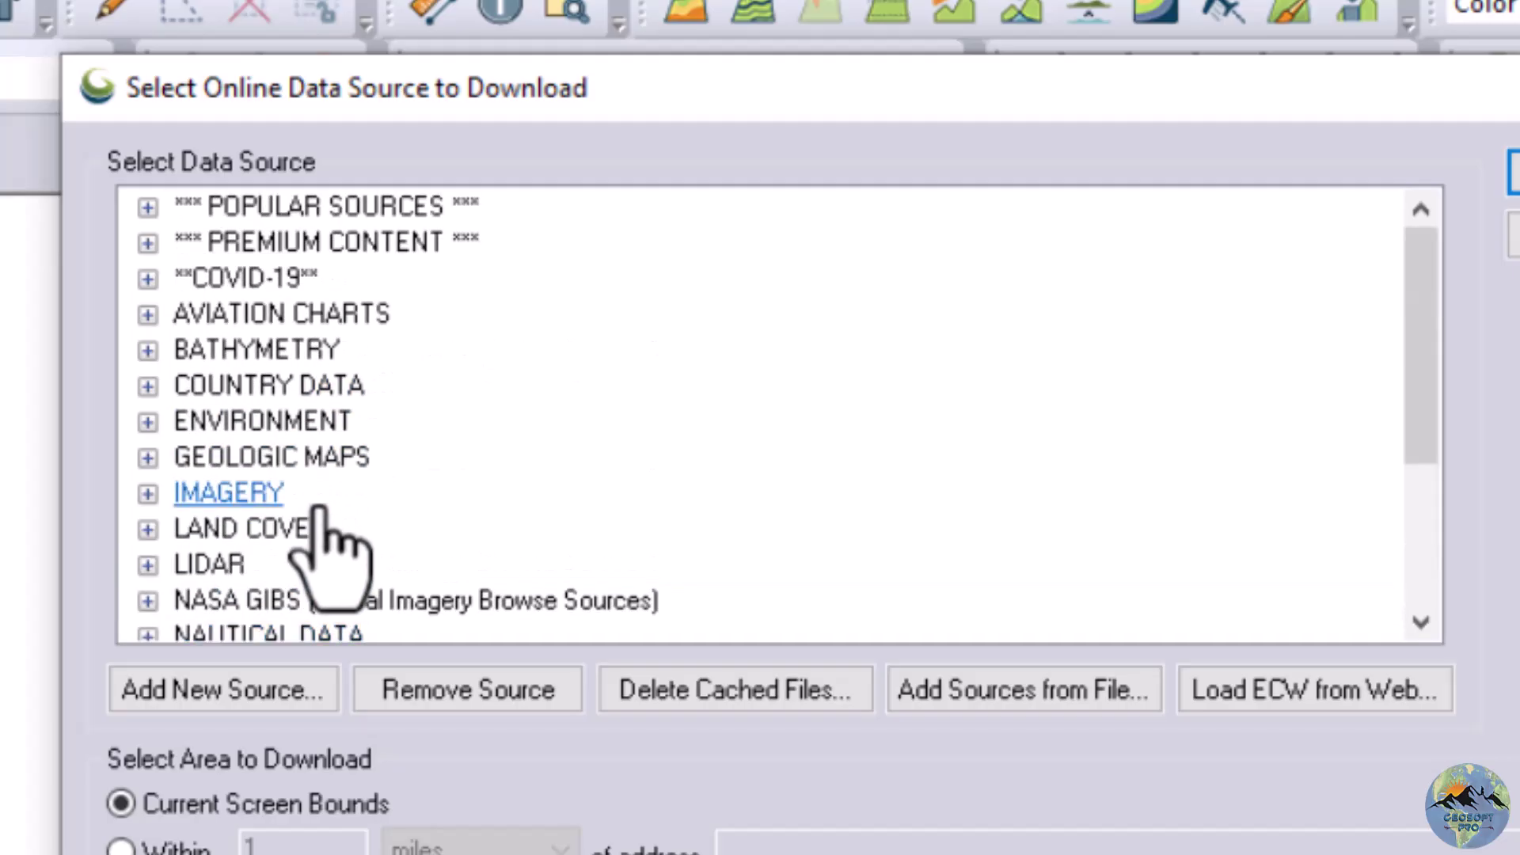
click(147, 207)
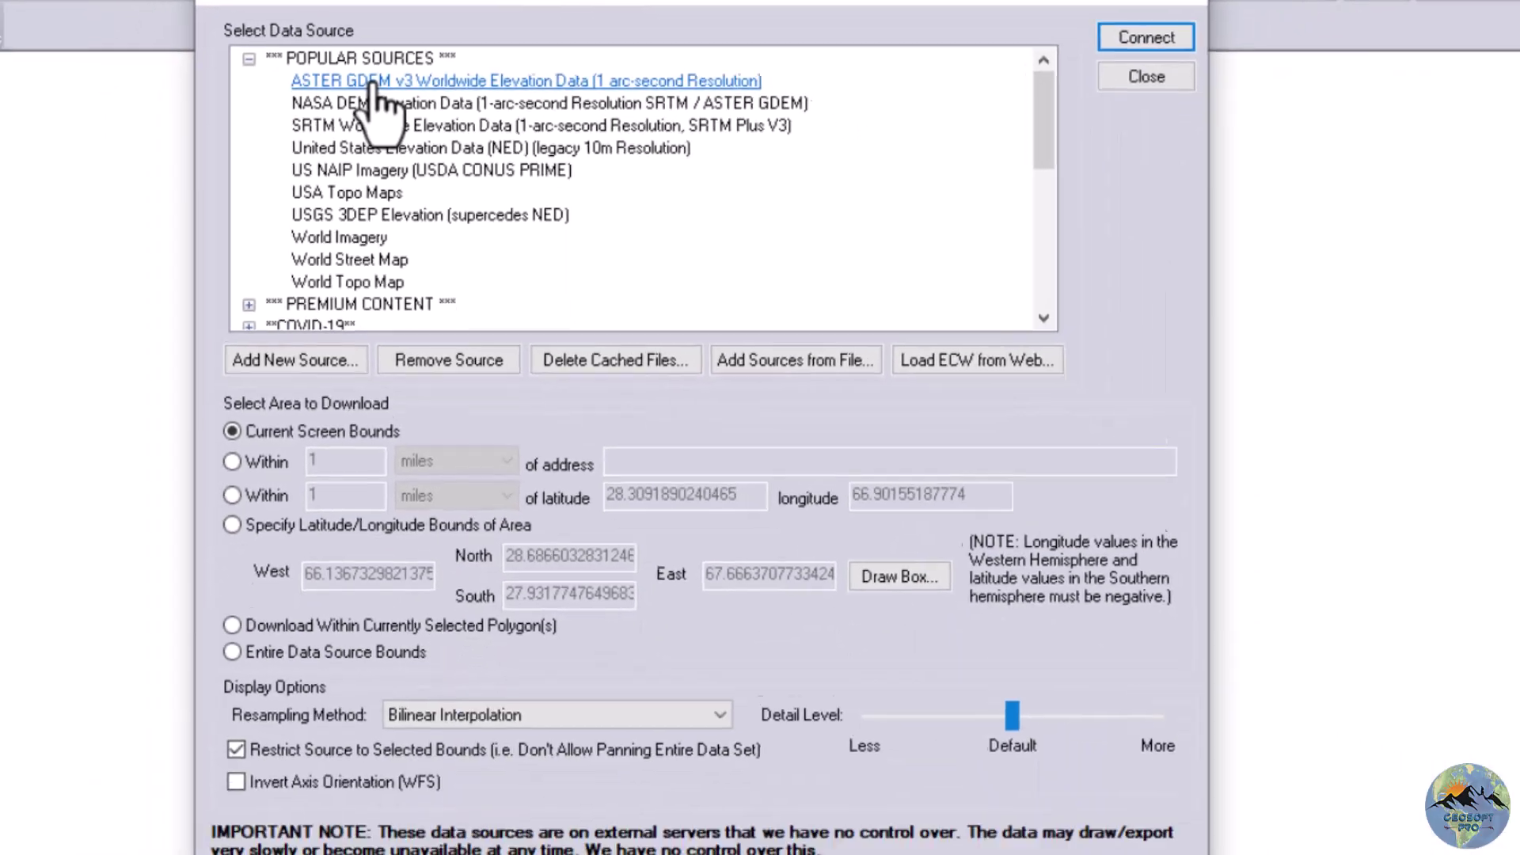
click(353, 213)
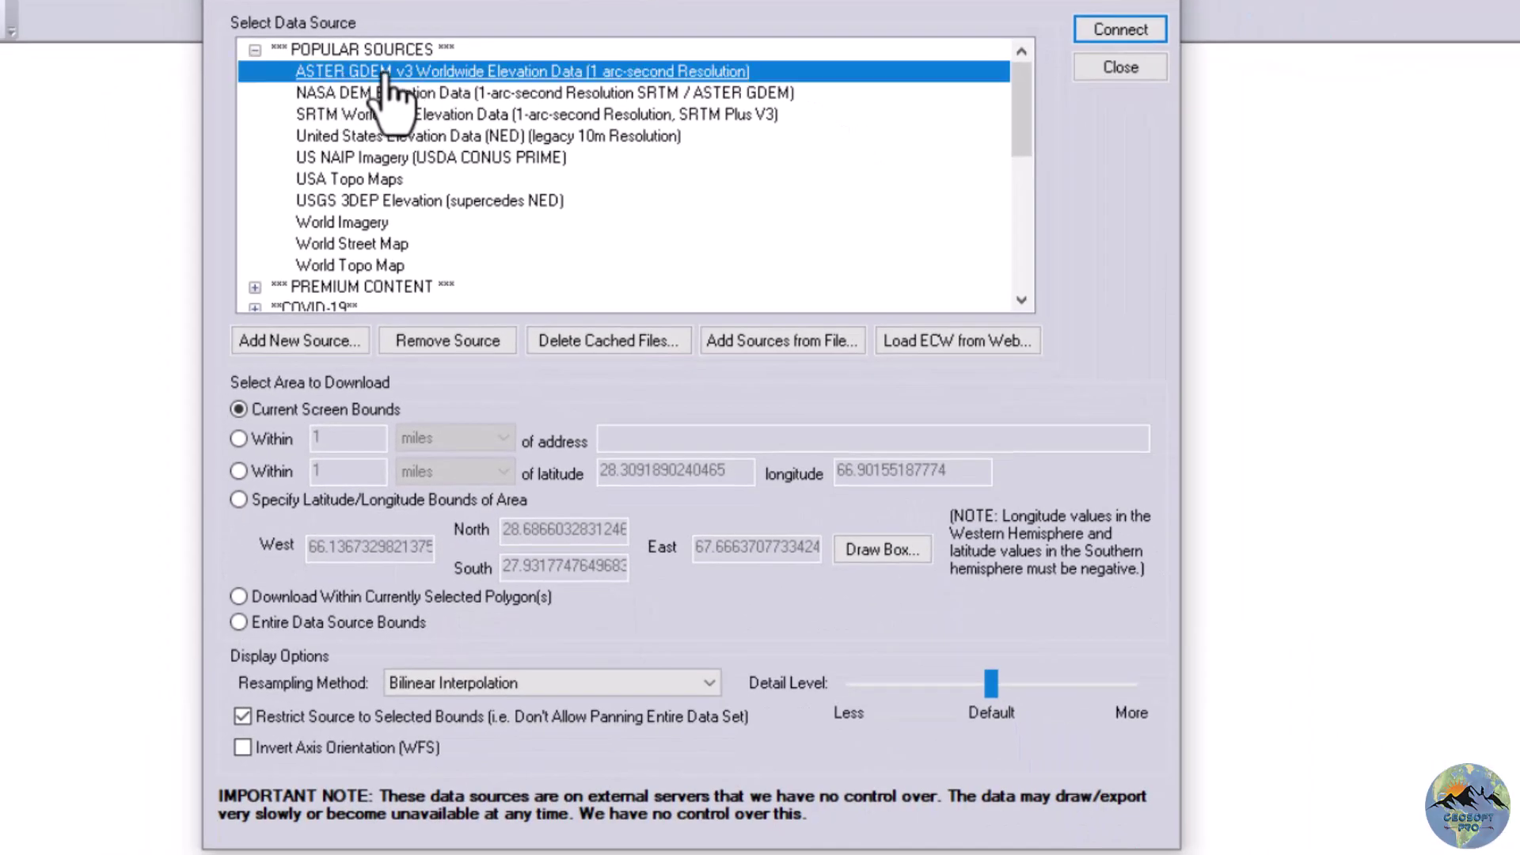
Draw download bounds slightly larger than the area-of-interest polygon and load the ASTER GDEM v3 elevation data within them.
click(886, 552)
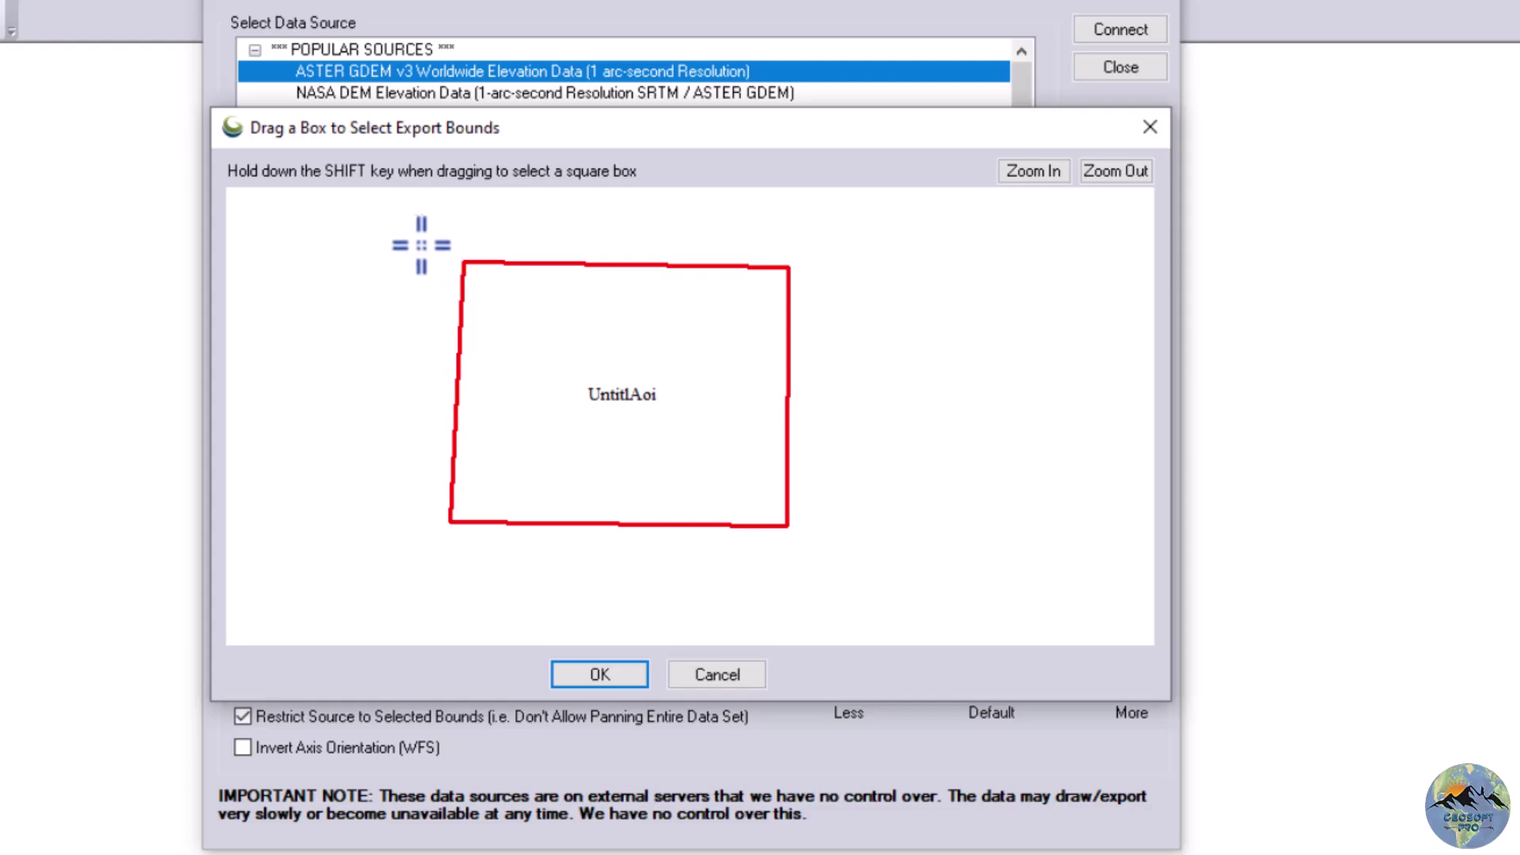
drag(415, 231, 832, 571)
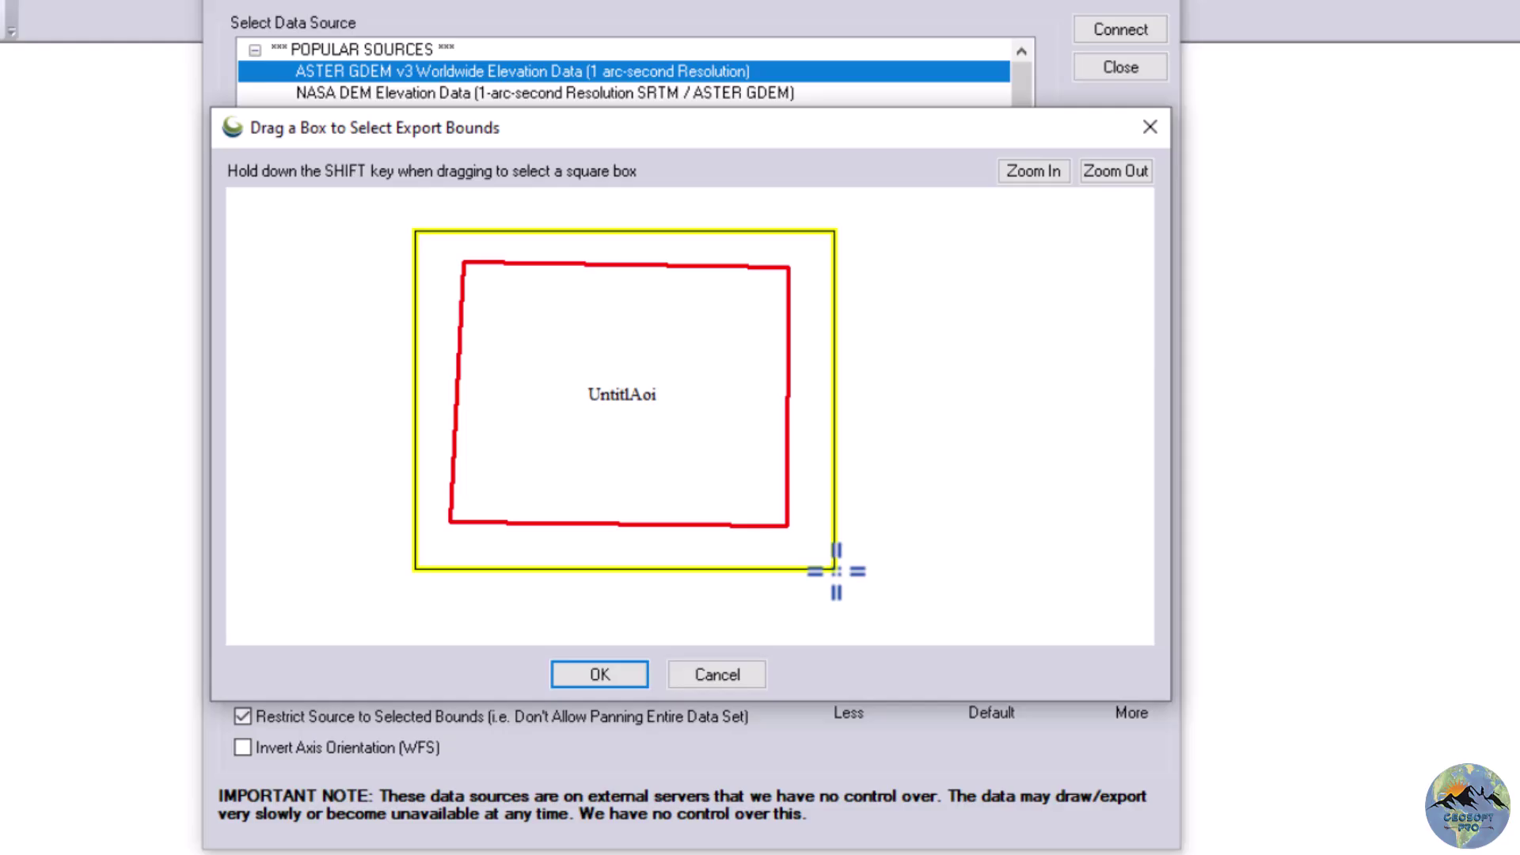
click(606, 676)
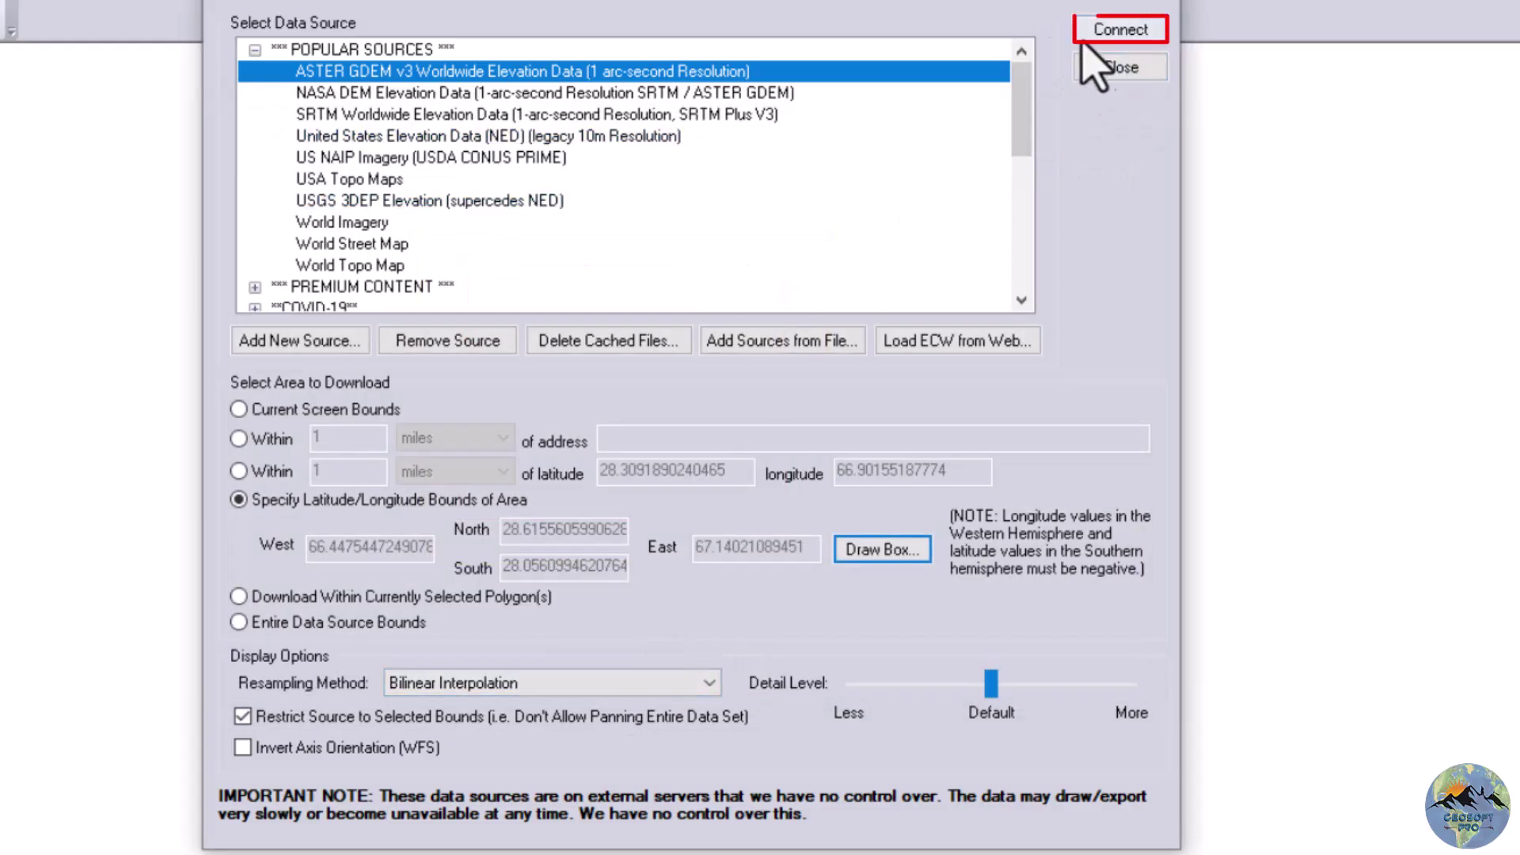
click(1107, 33)
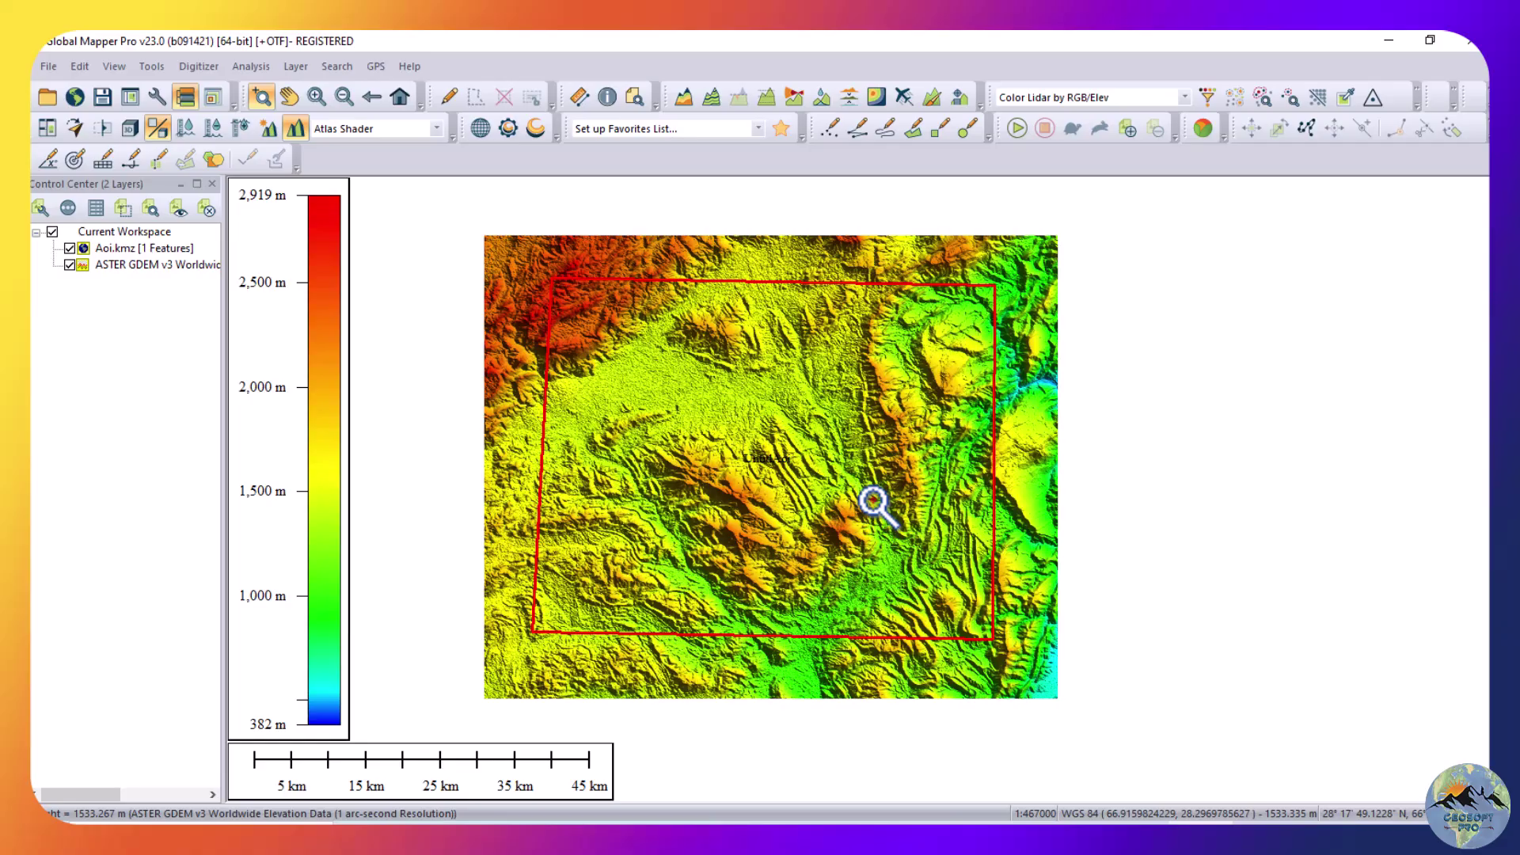
scroll(874, 503, down, 1)
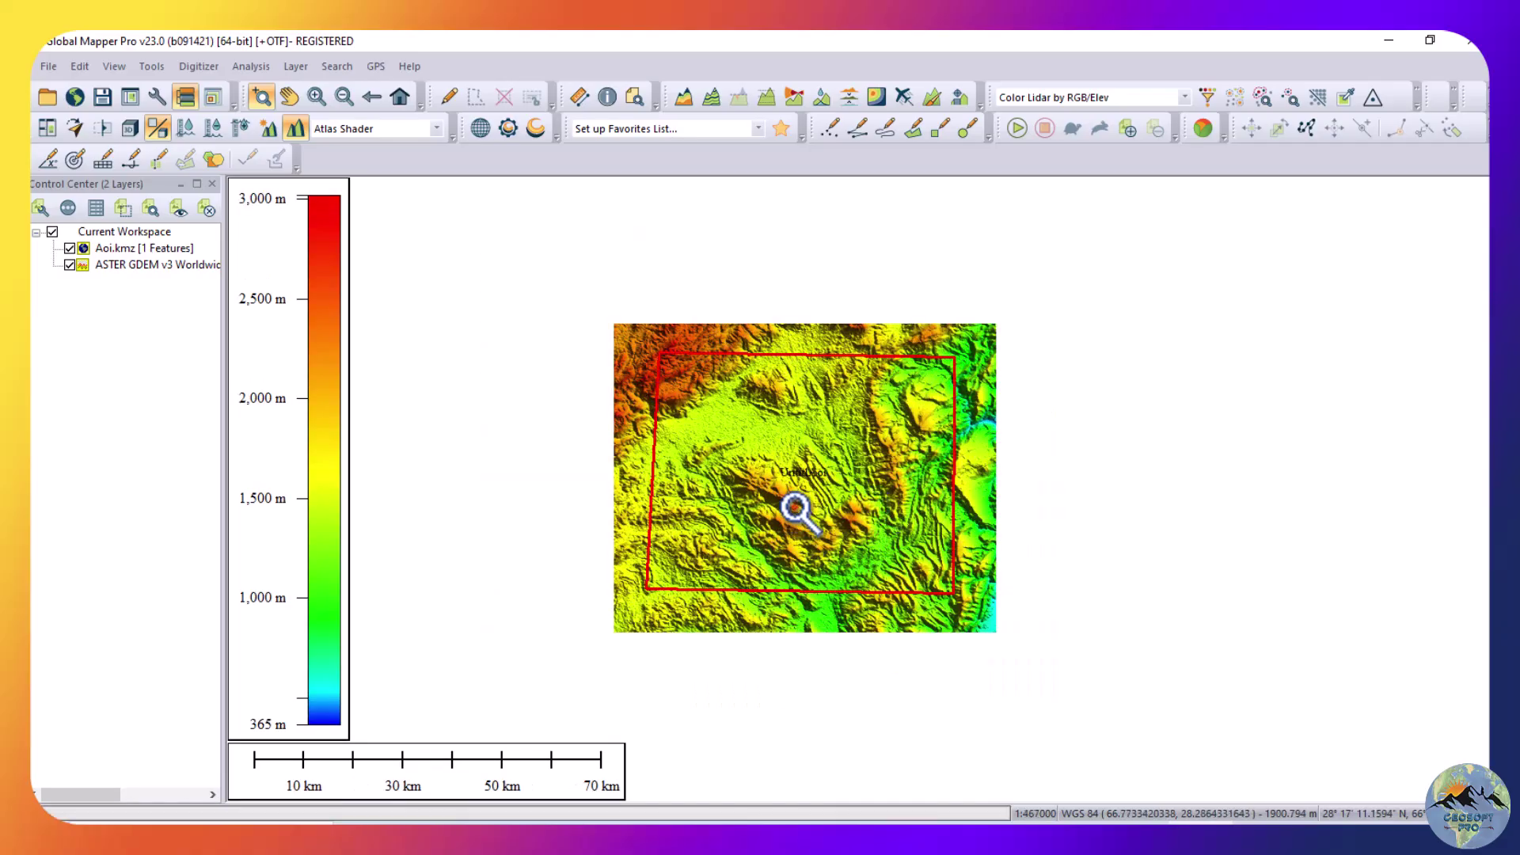
scroll(794, 507, up, 1)
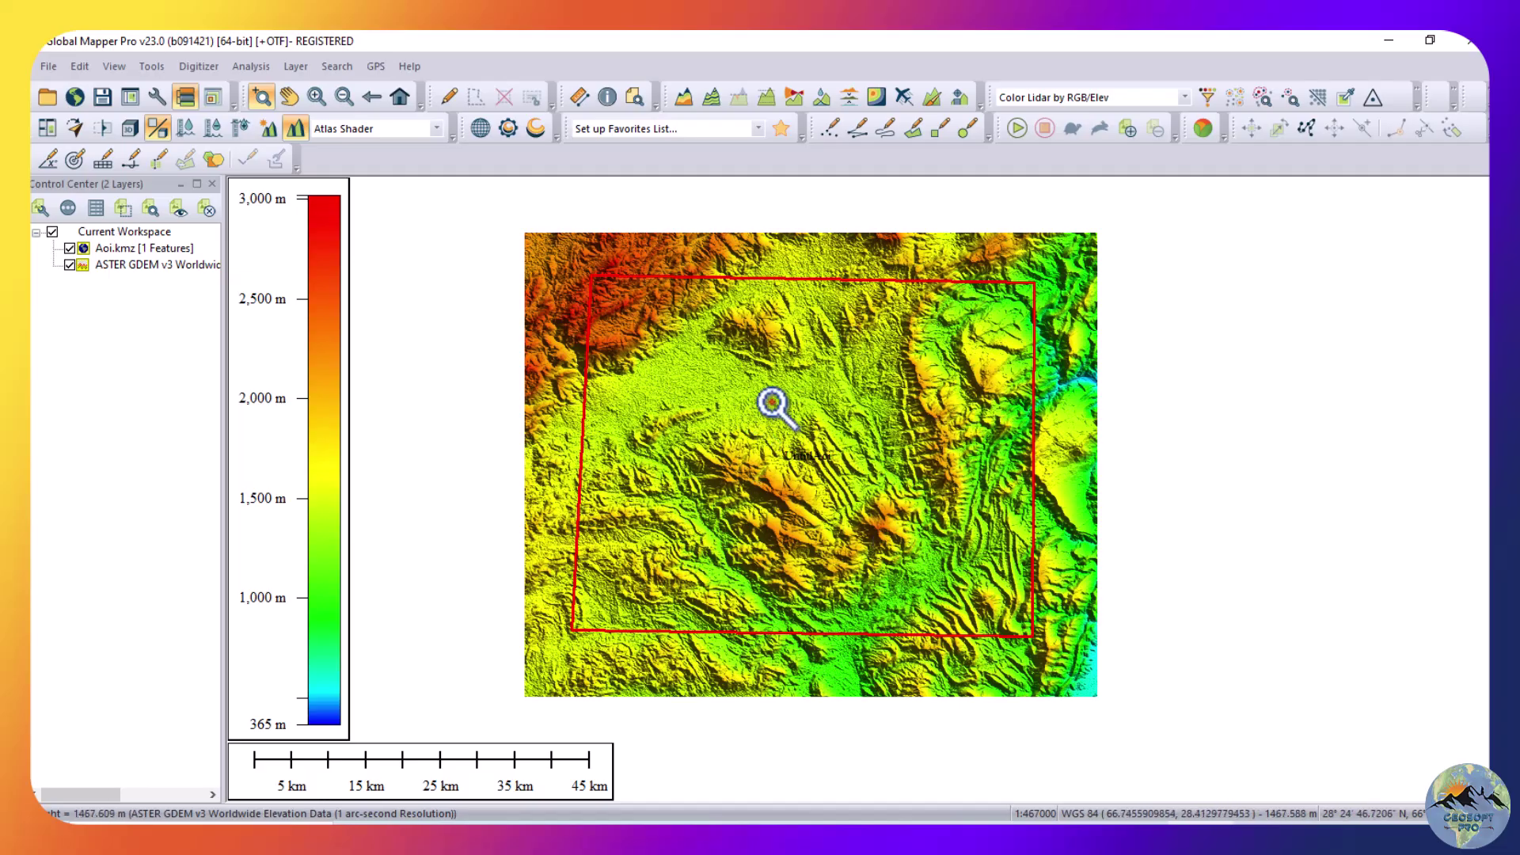
Hide the Aoi.kmz layer and choose GeoTIFF as the format for exporting the elevation data.
click(69, 248)
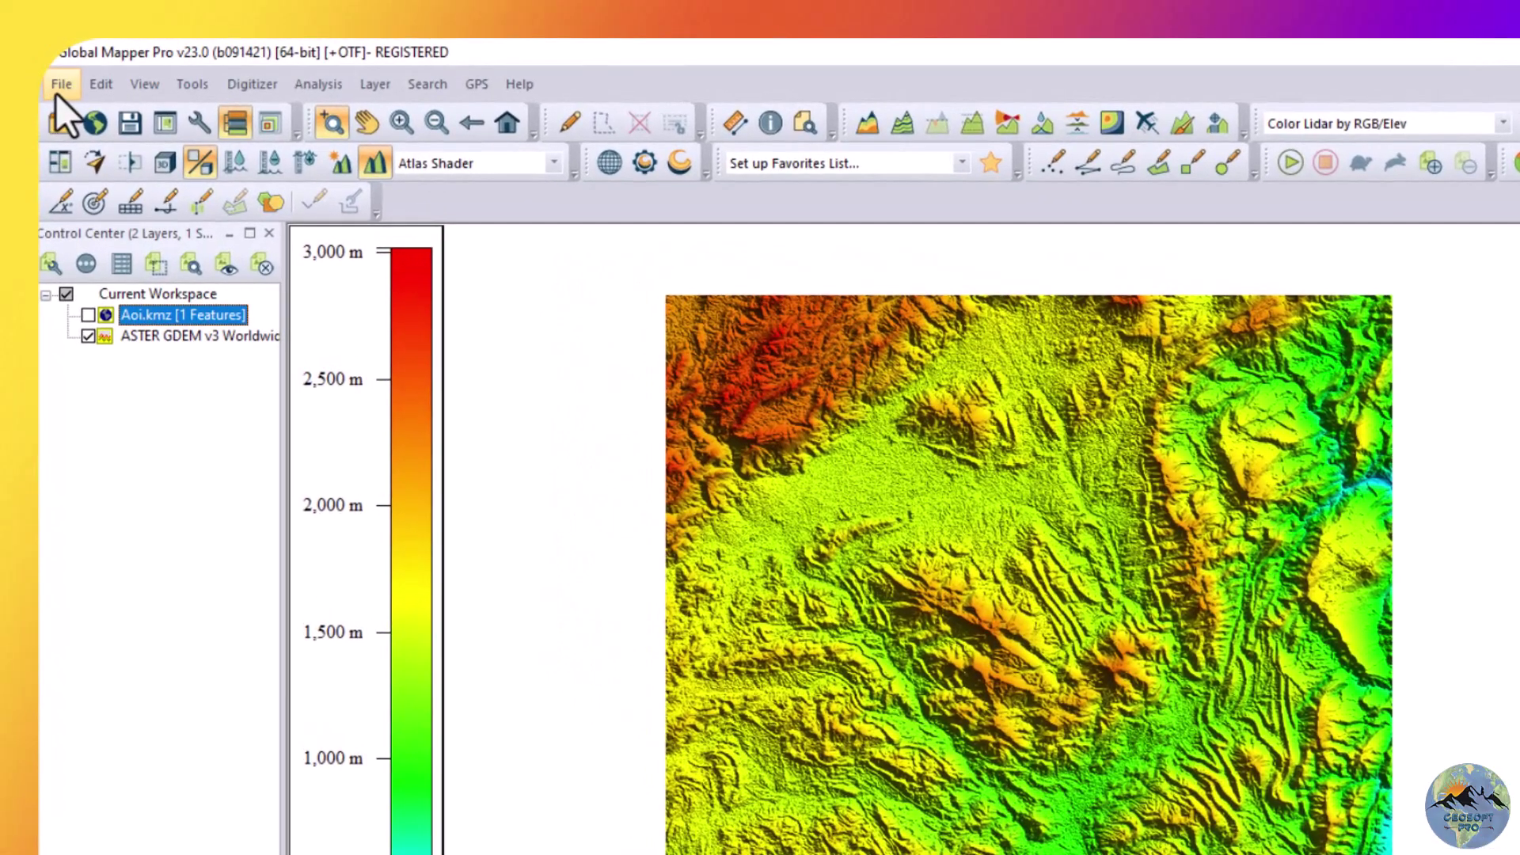
click(57, 91)
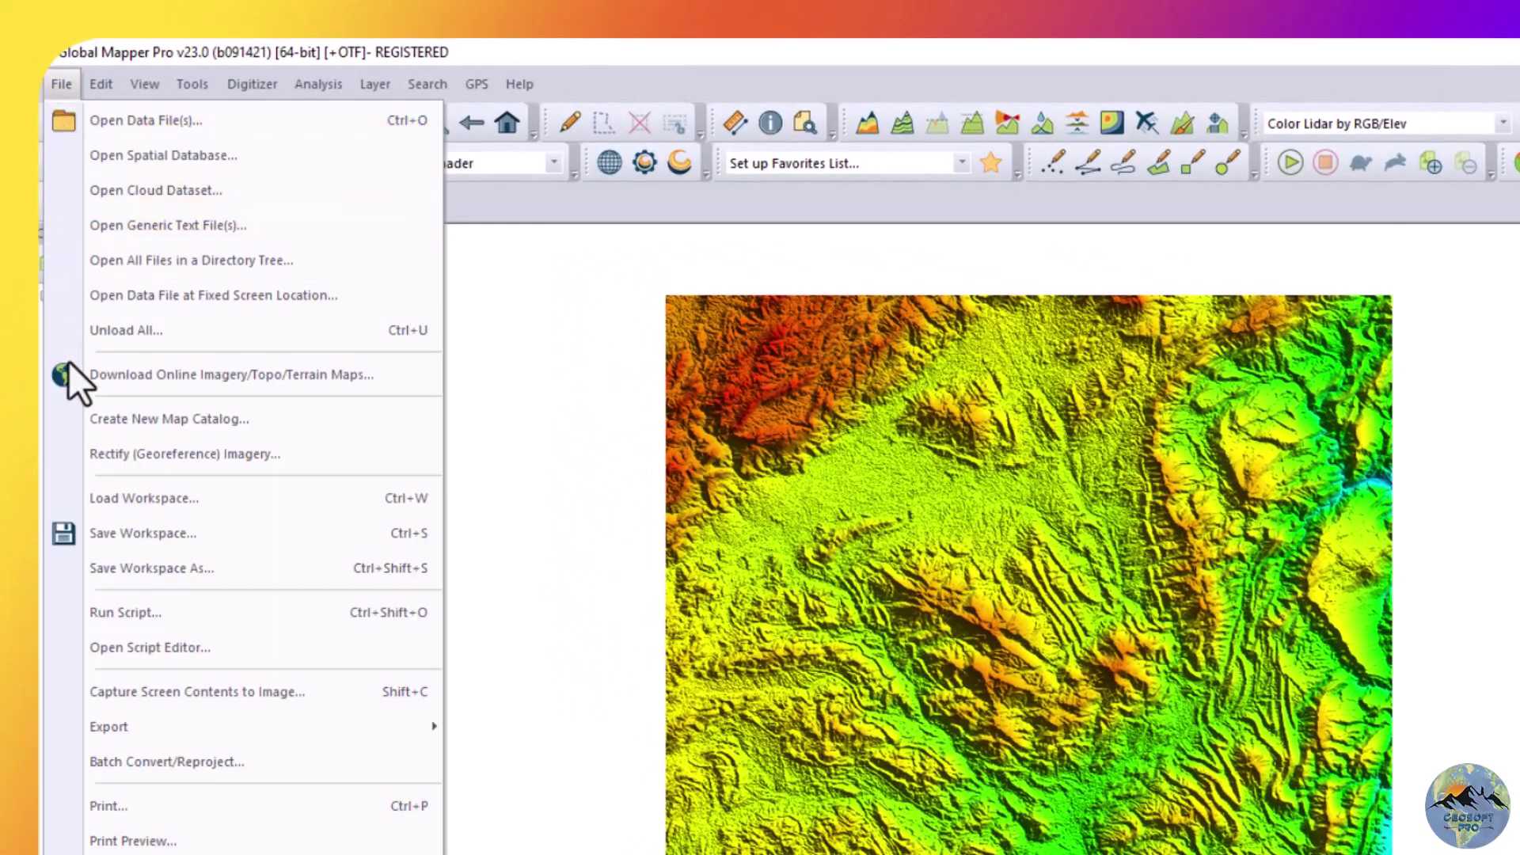
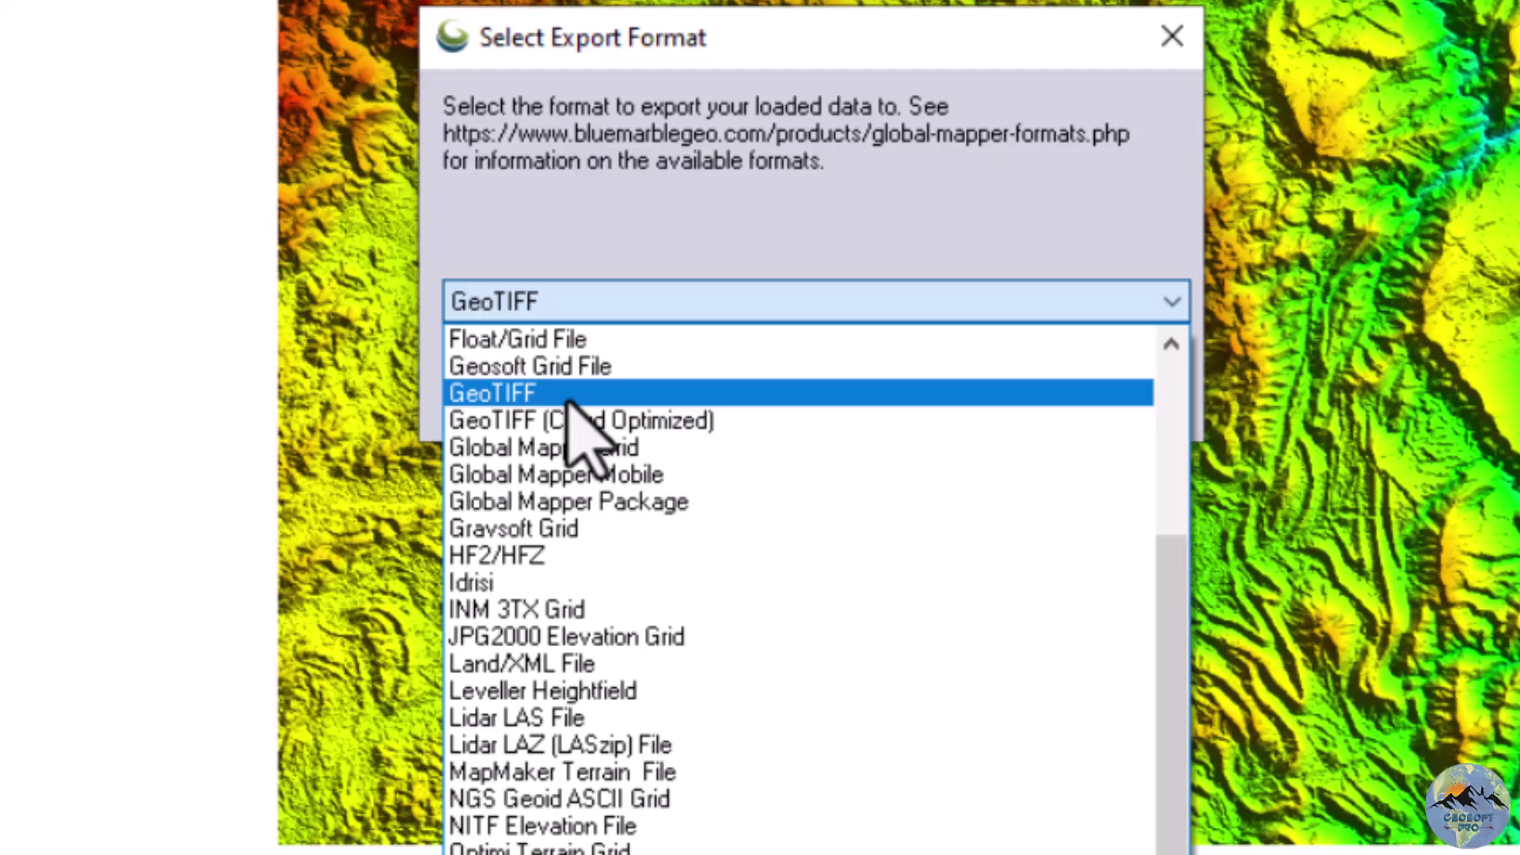
click(570, 395)
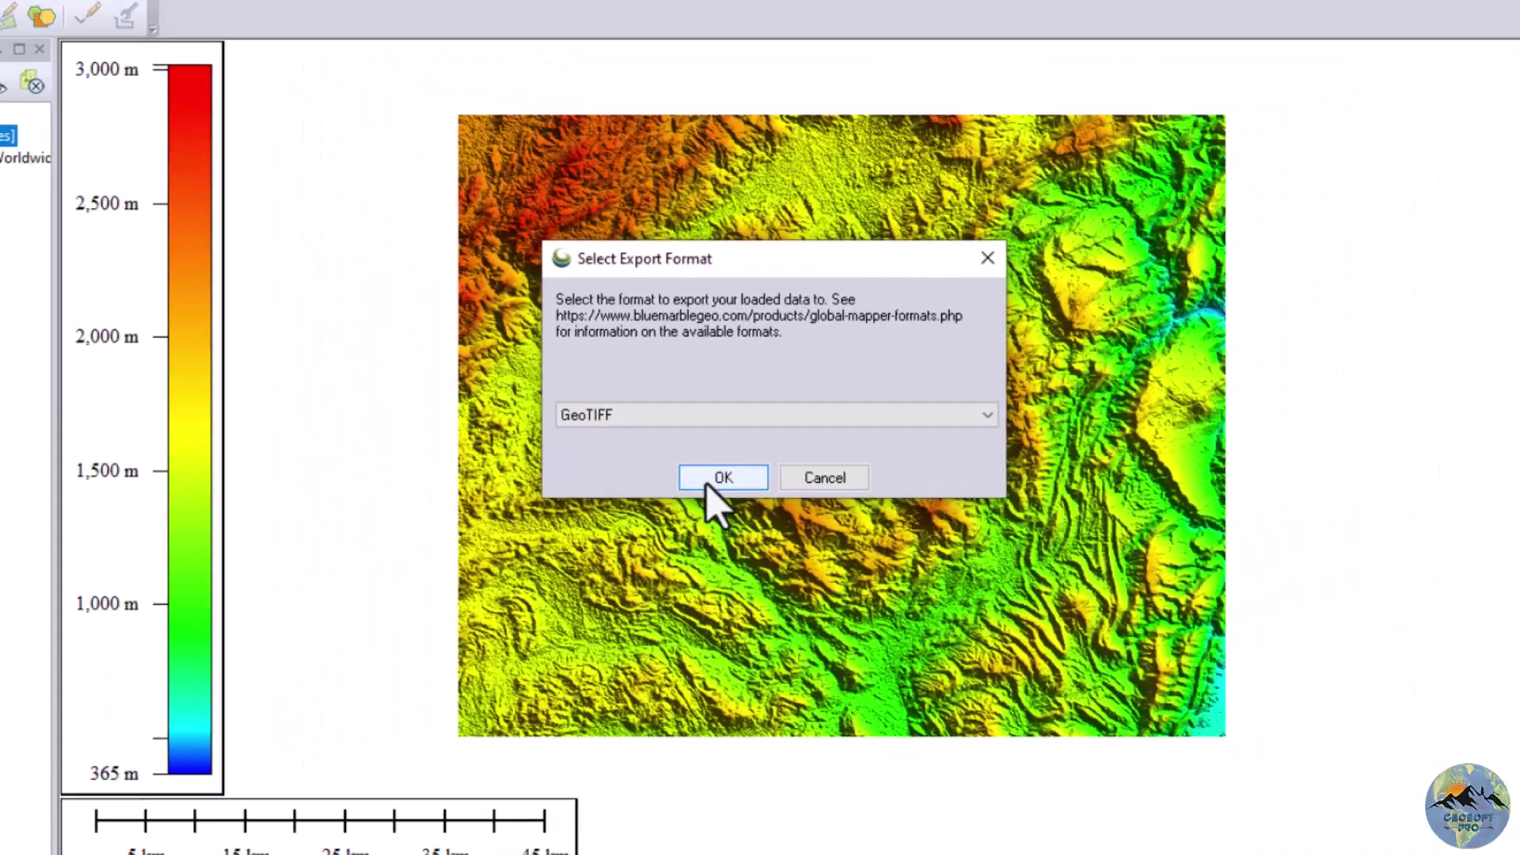
click(723, 407)
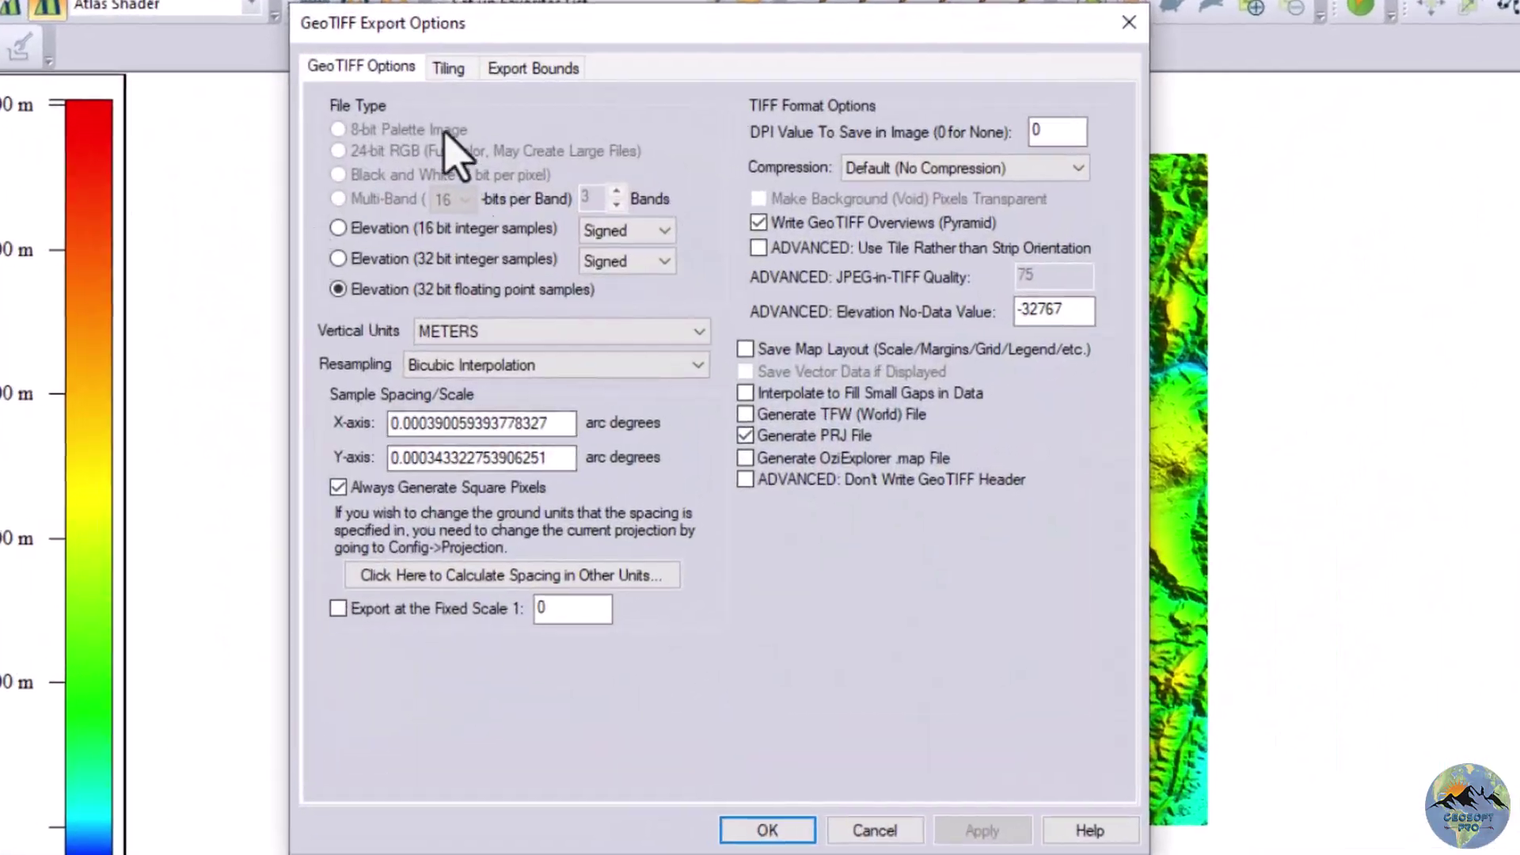
Examine the tiling, vertical units, resampling and compression choices available in the GeoTIFF export options.
click(448, 70)
click(384, 69)
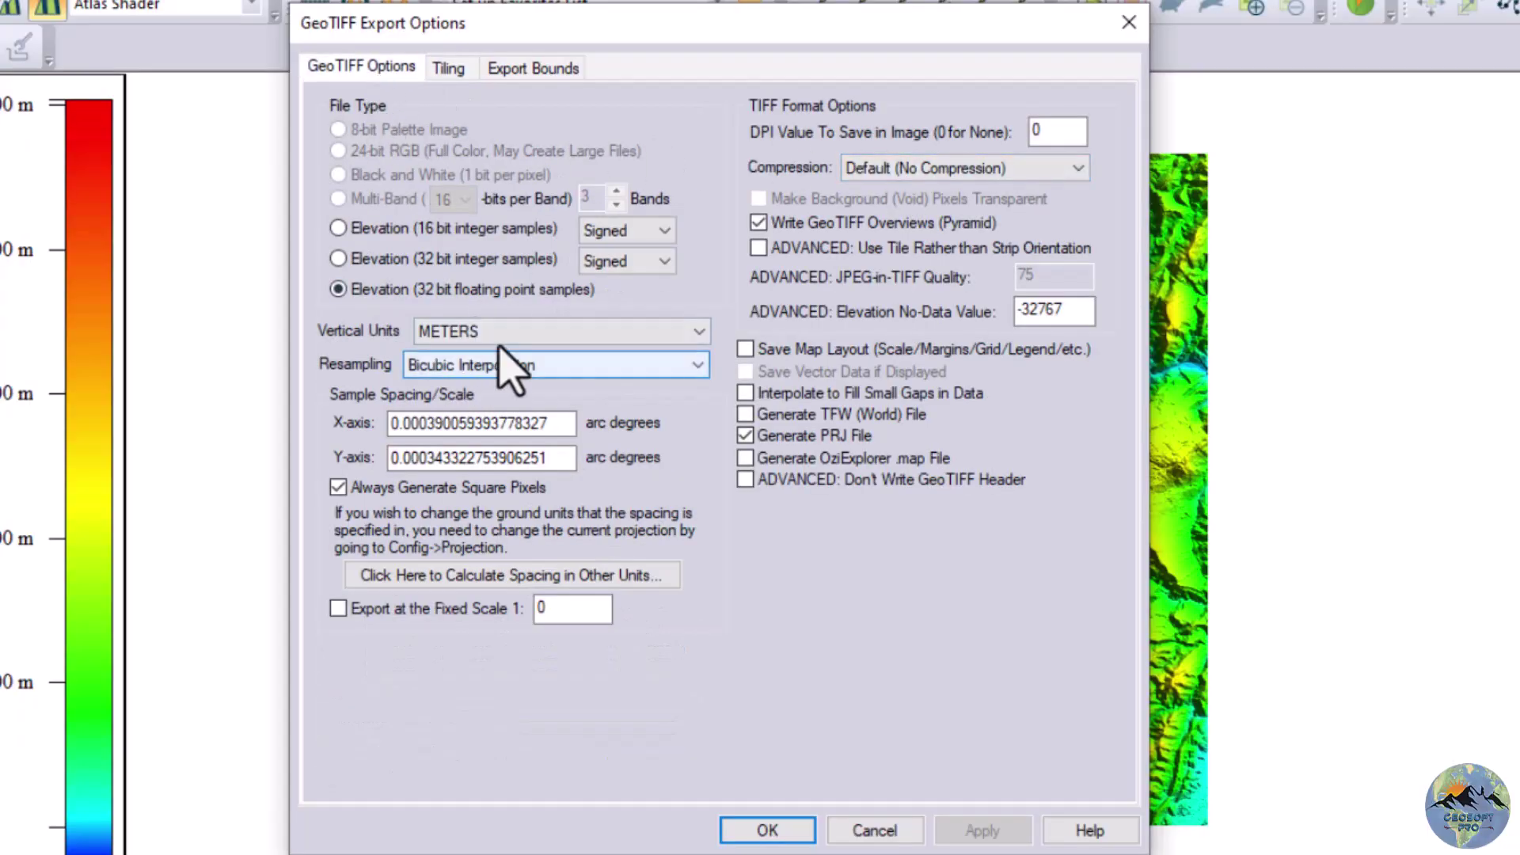
click(541, 336)
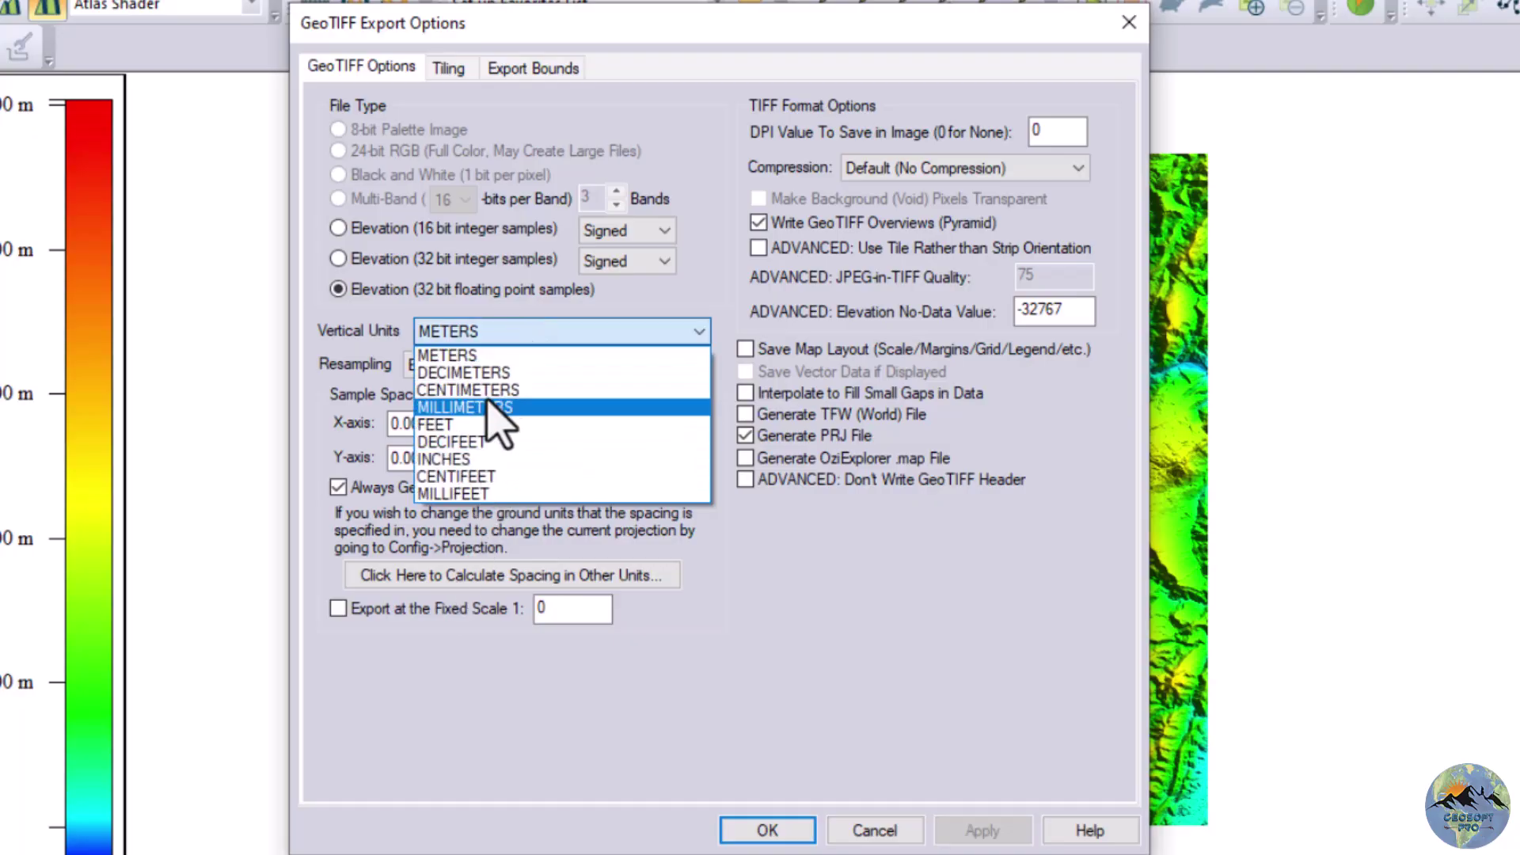
click(425, 709)
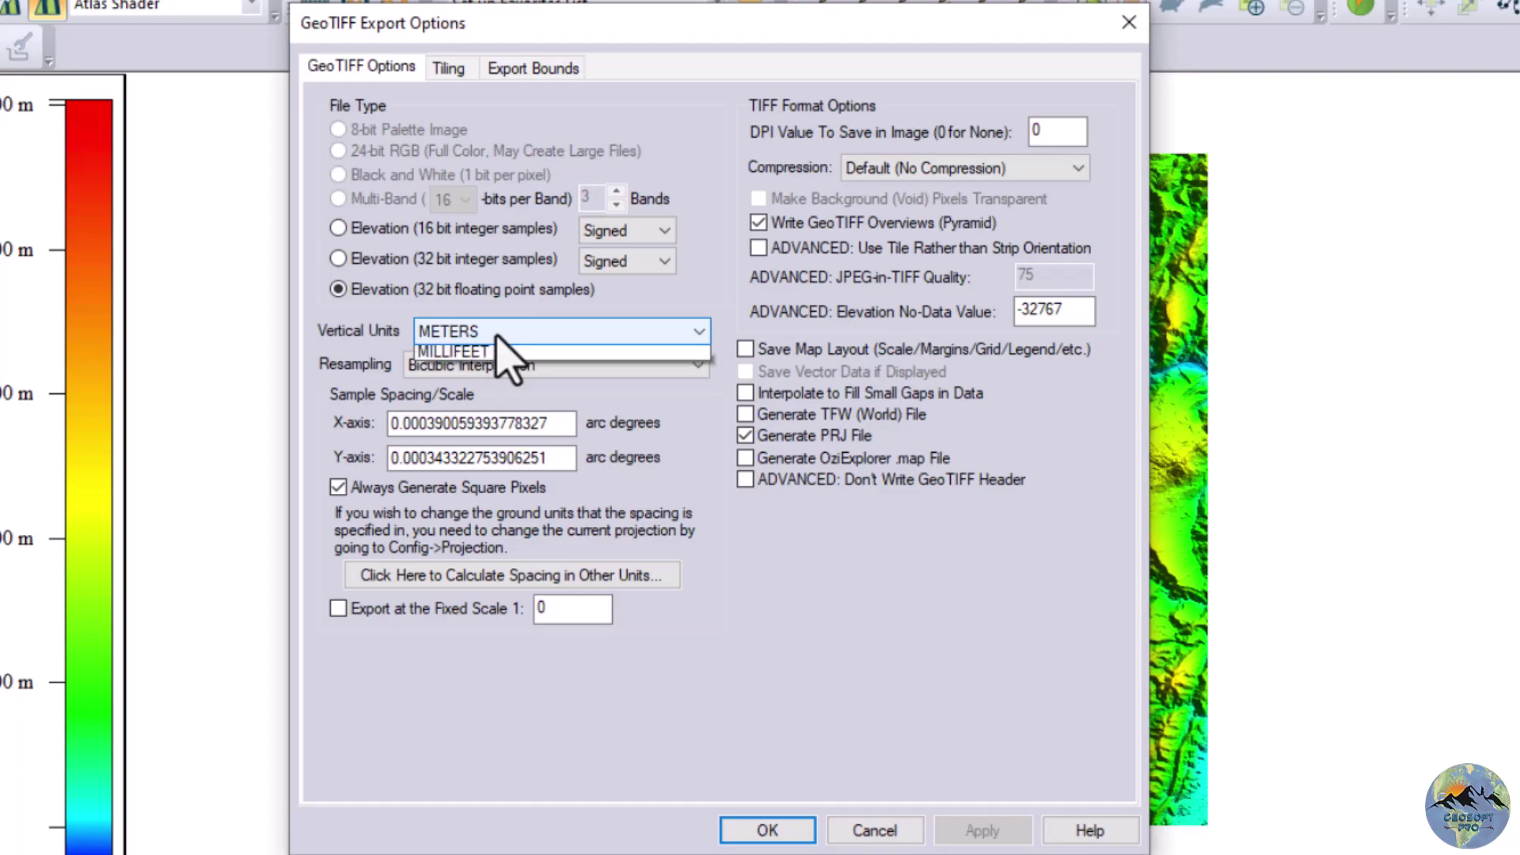
click(498, 341)
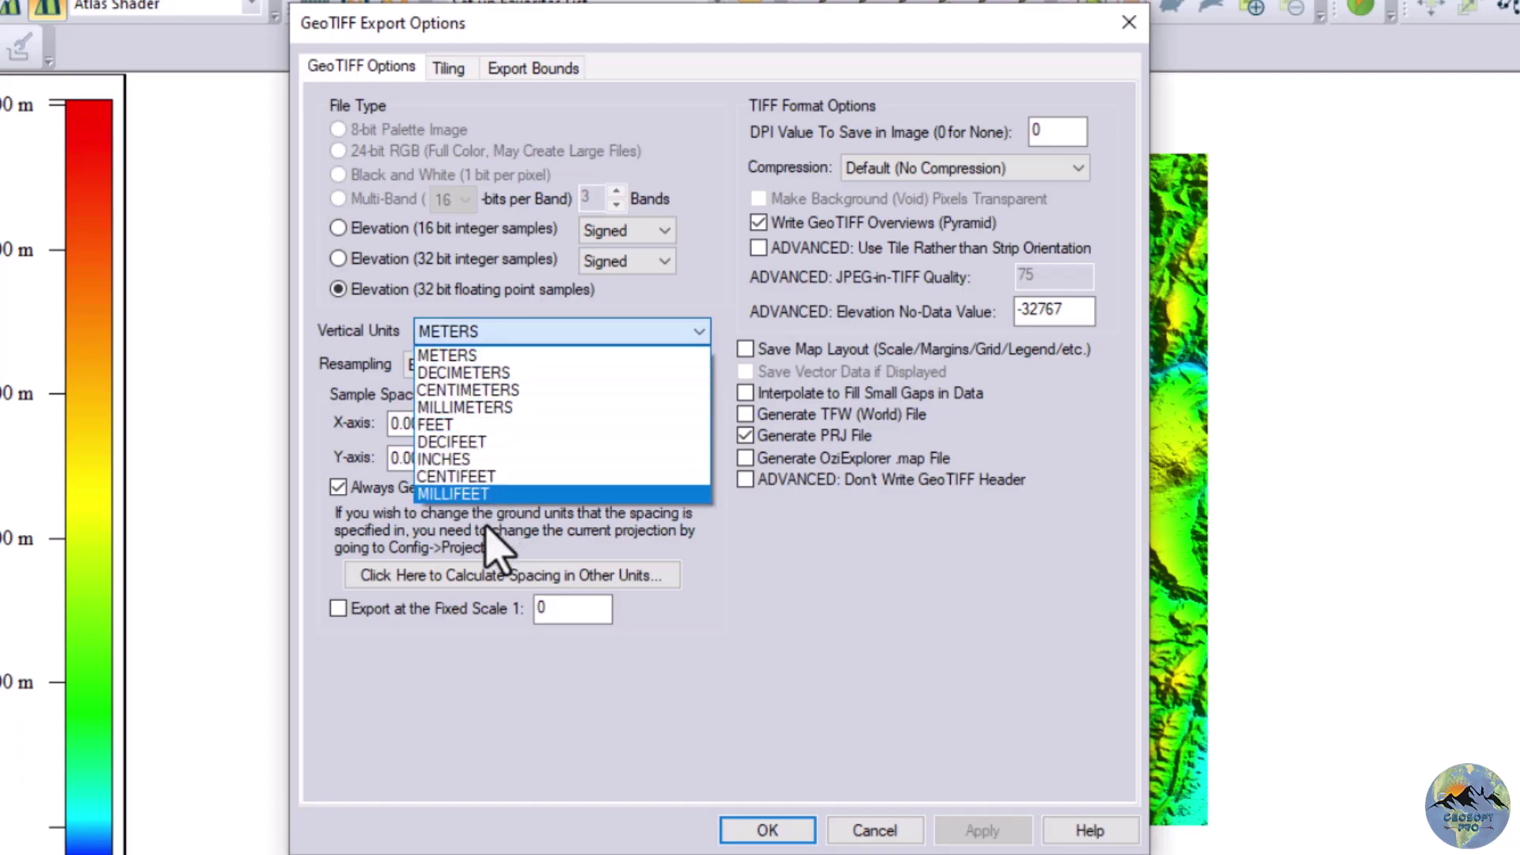
click(425, 724)
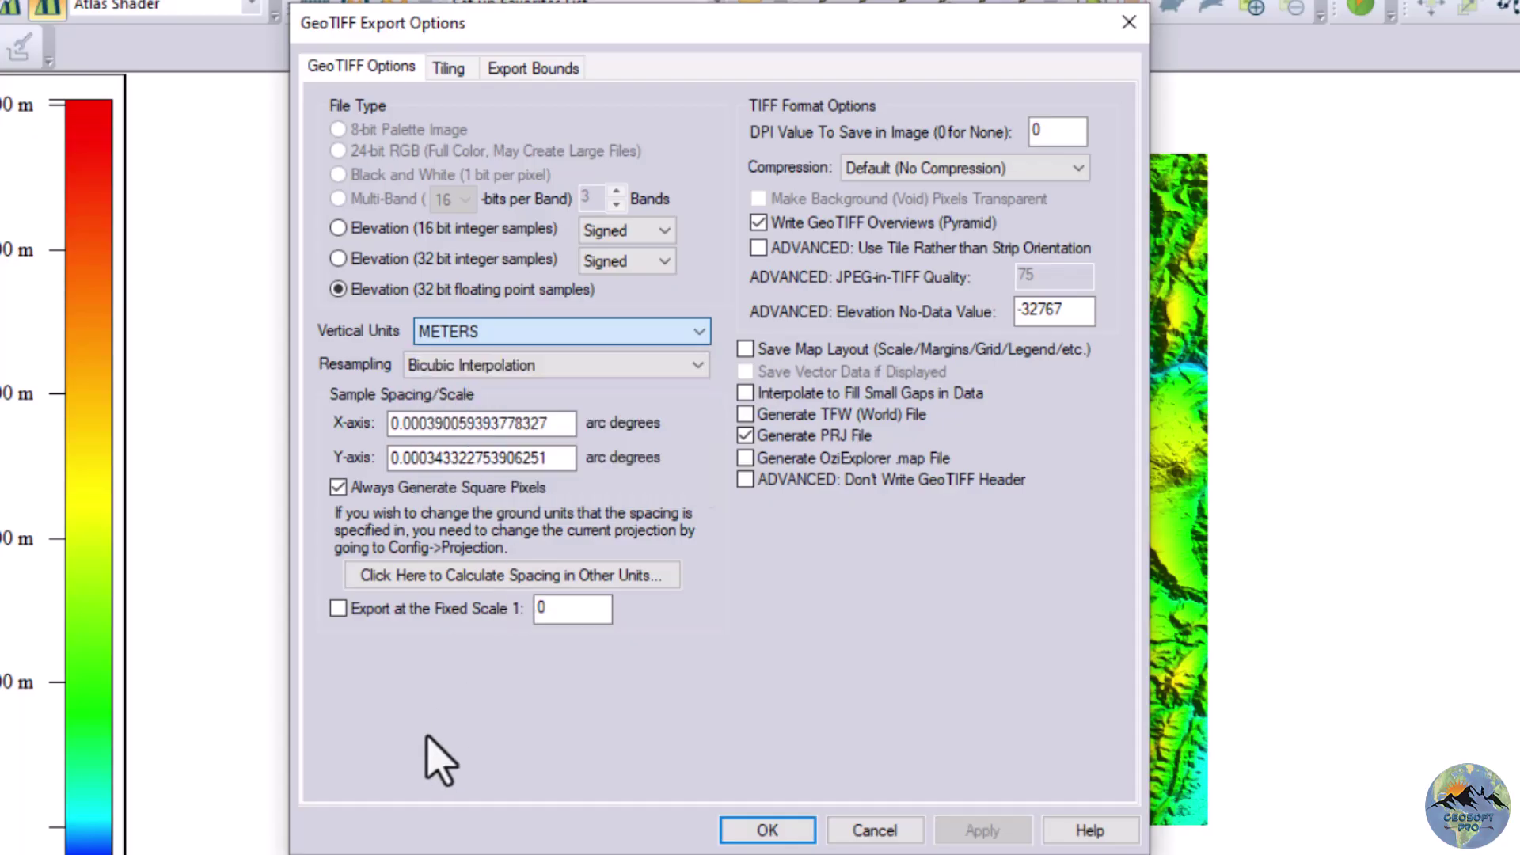
click(486, 369)
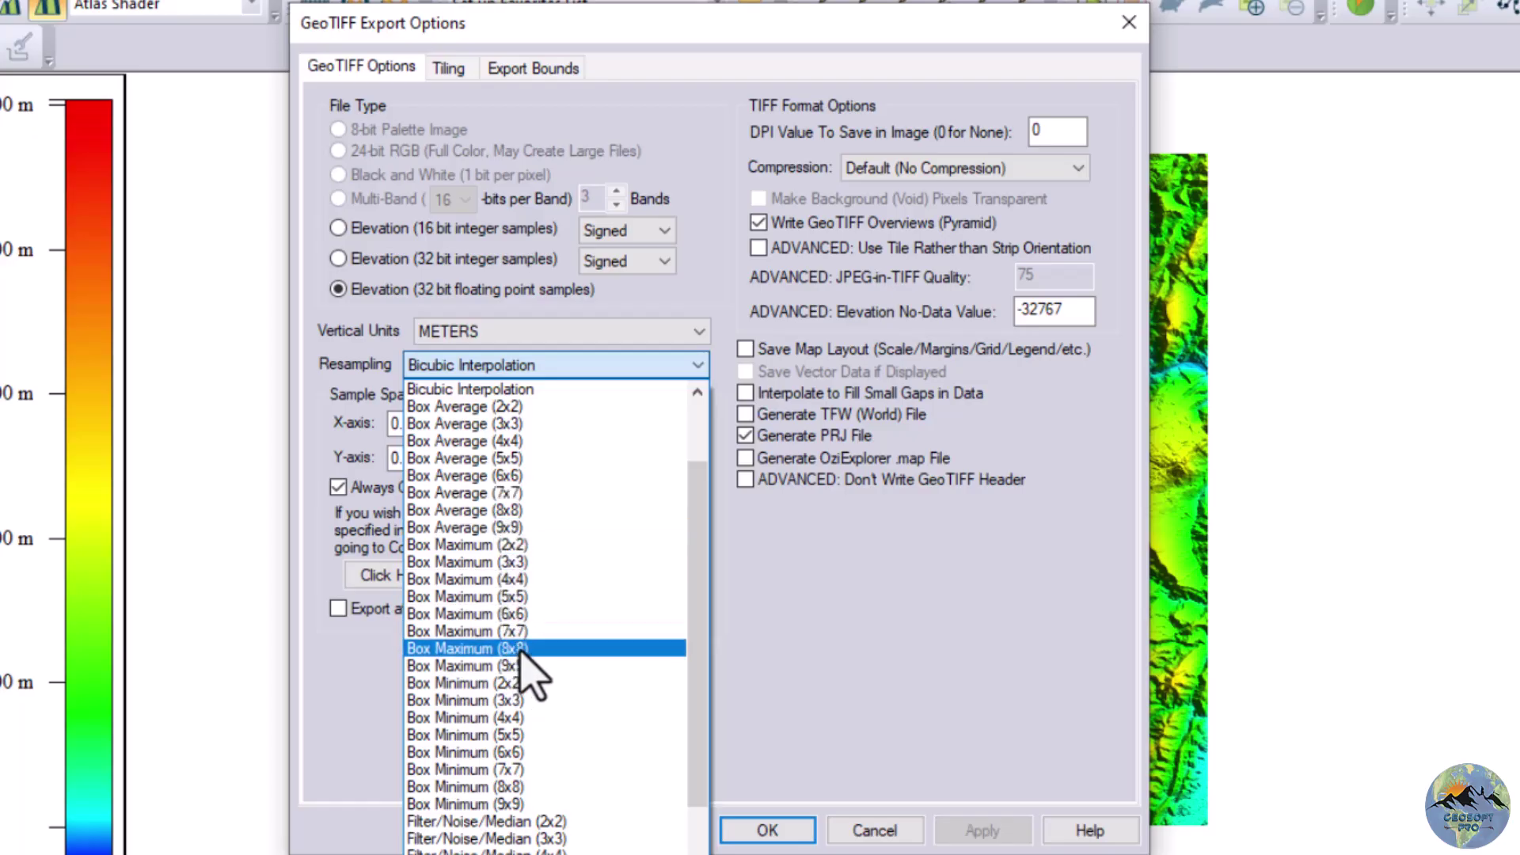
click(889, 712)
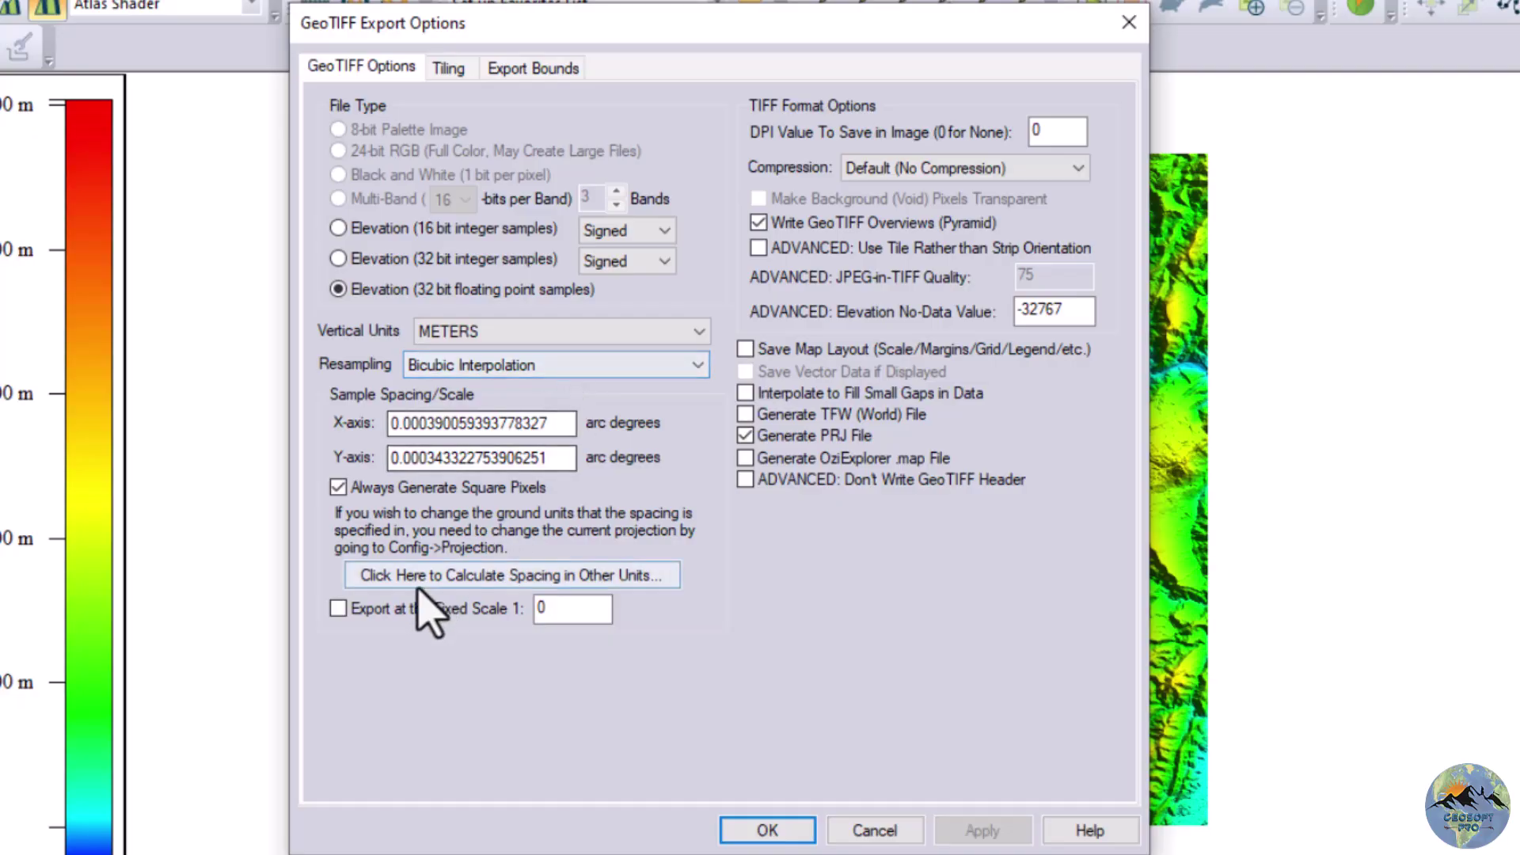
click(902, 172)
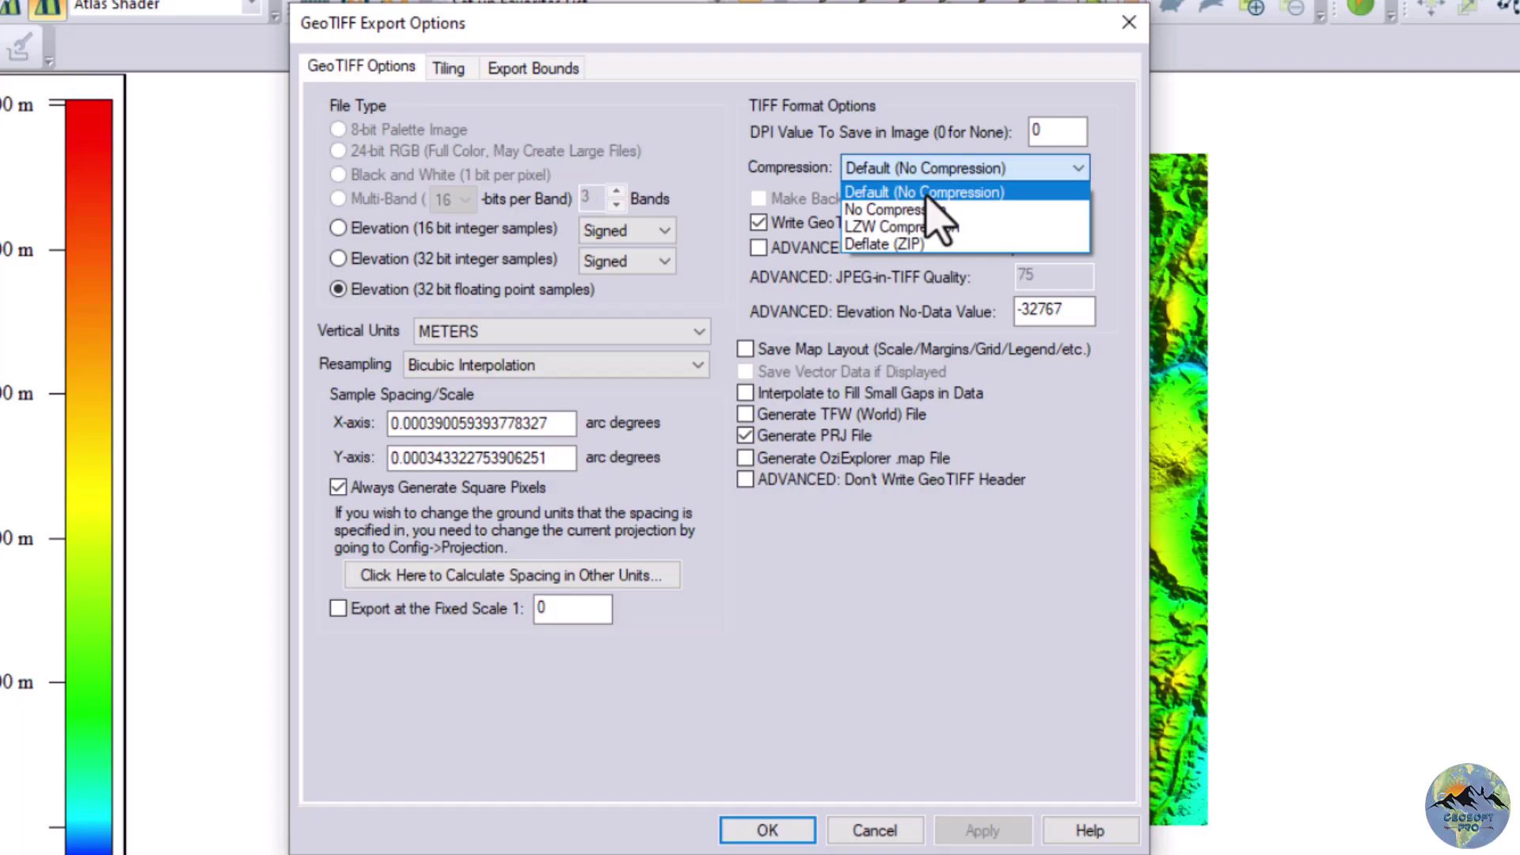
click(926, 194)
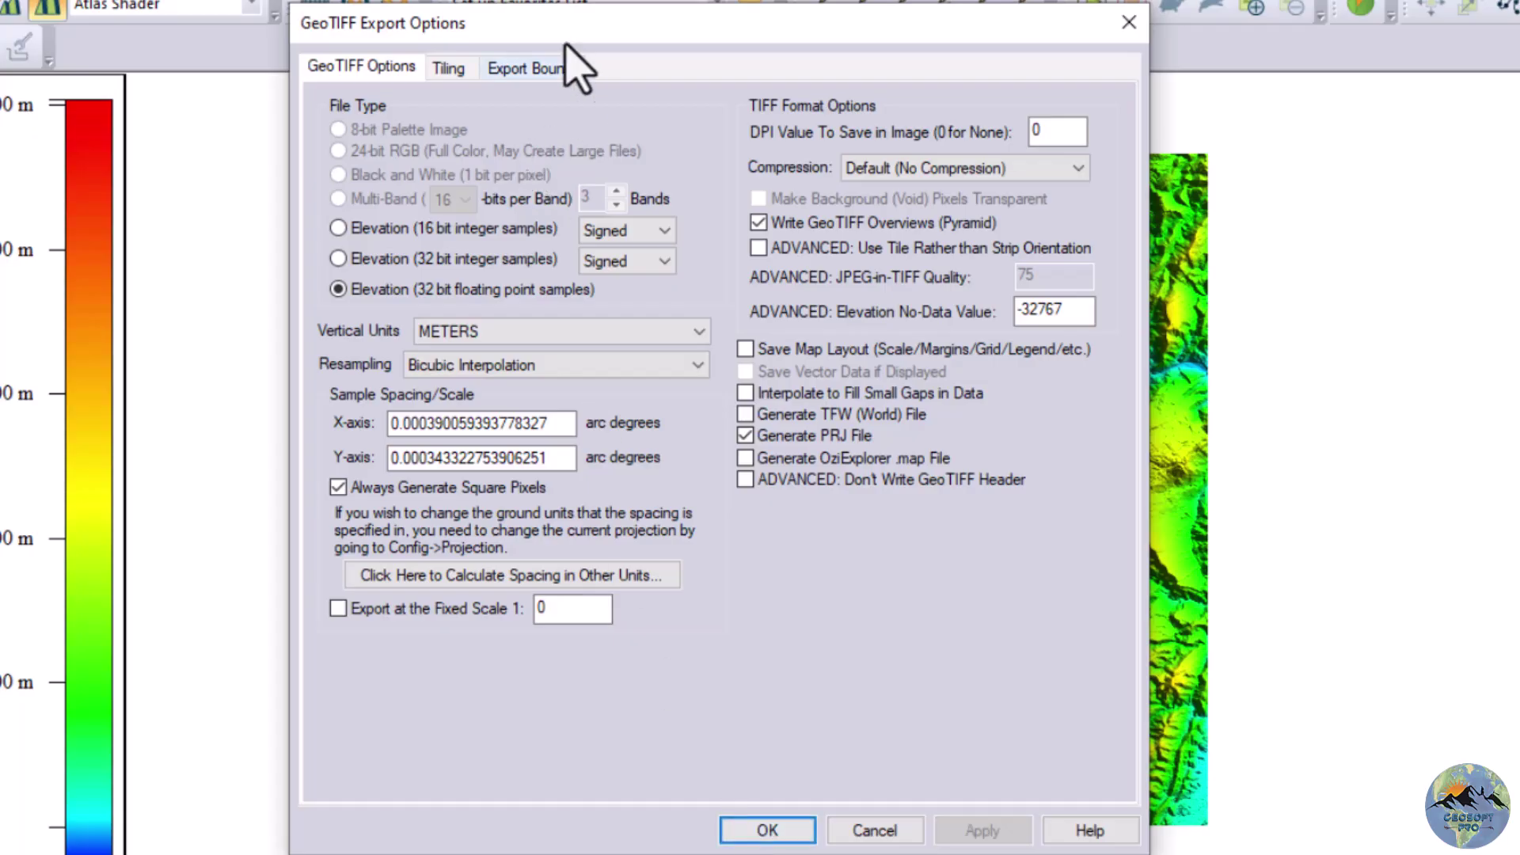
click(534, 68)
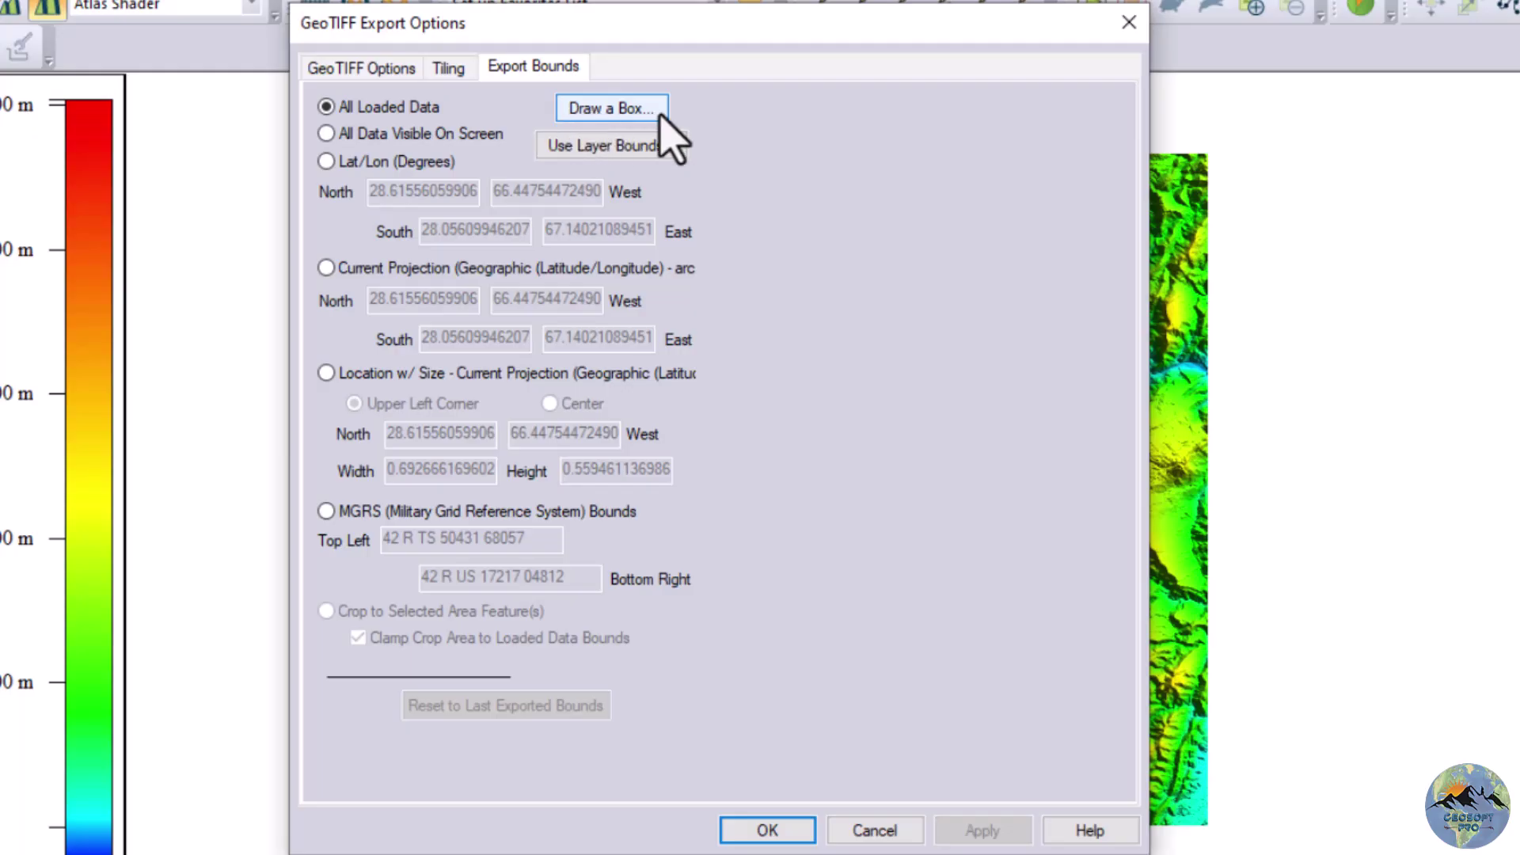
click(599, 113)
drag(508, 307, 736, 543)
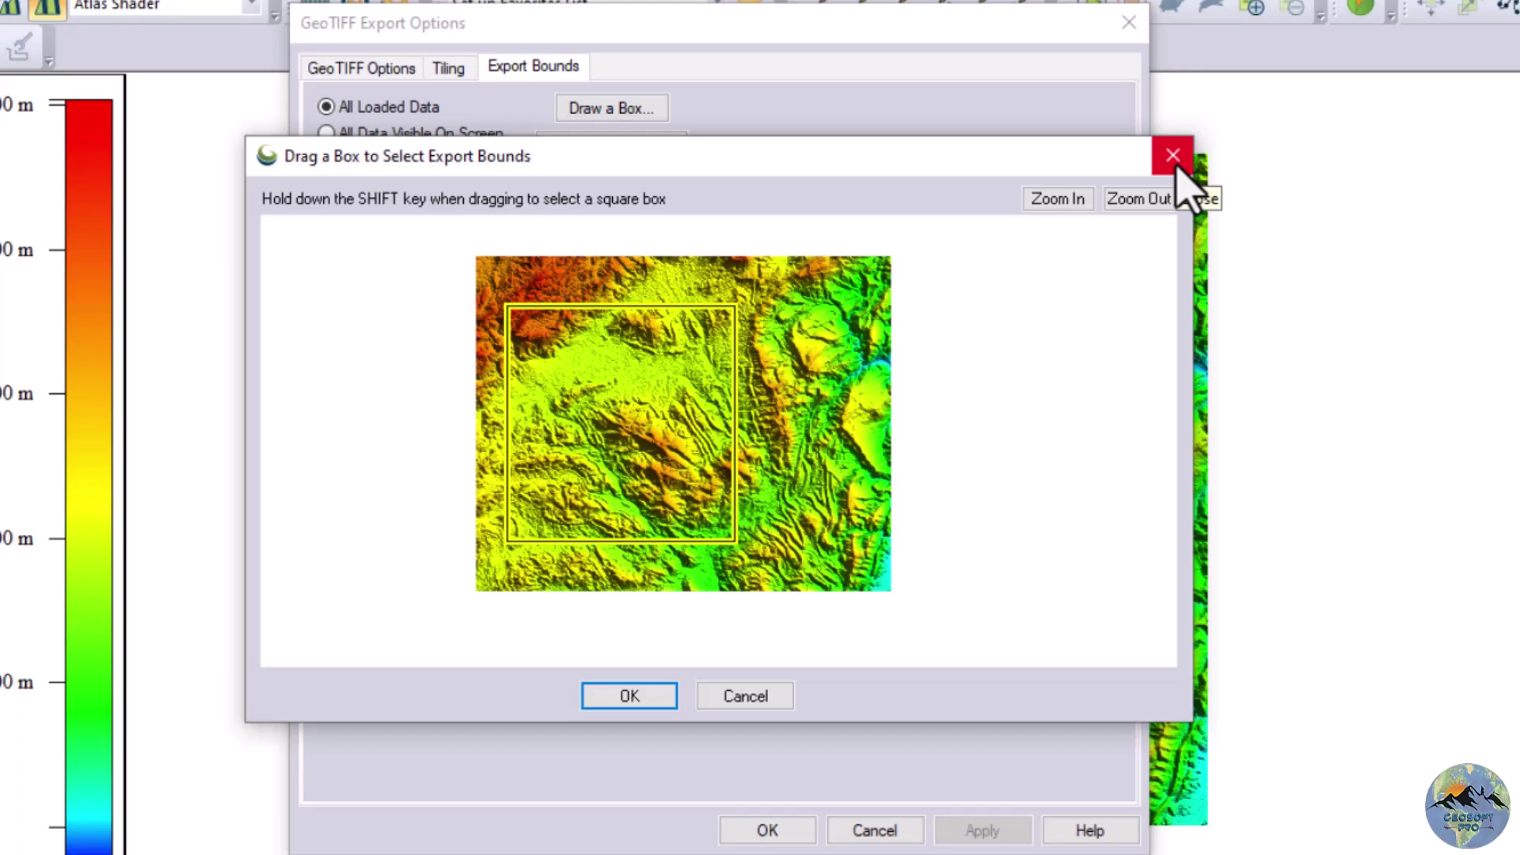
click(745, 697)
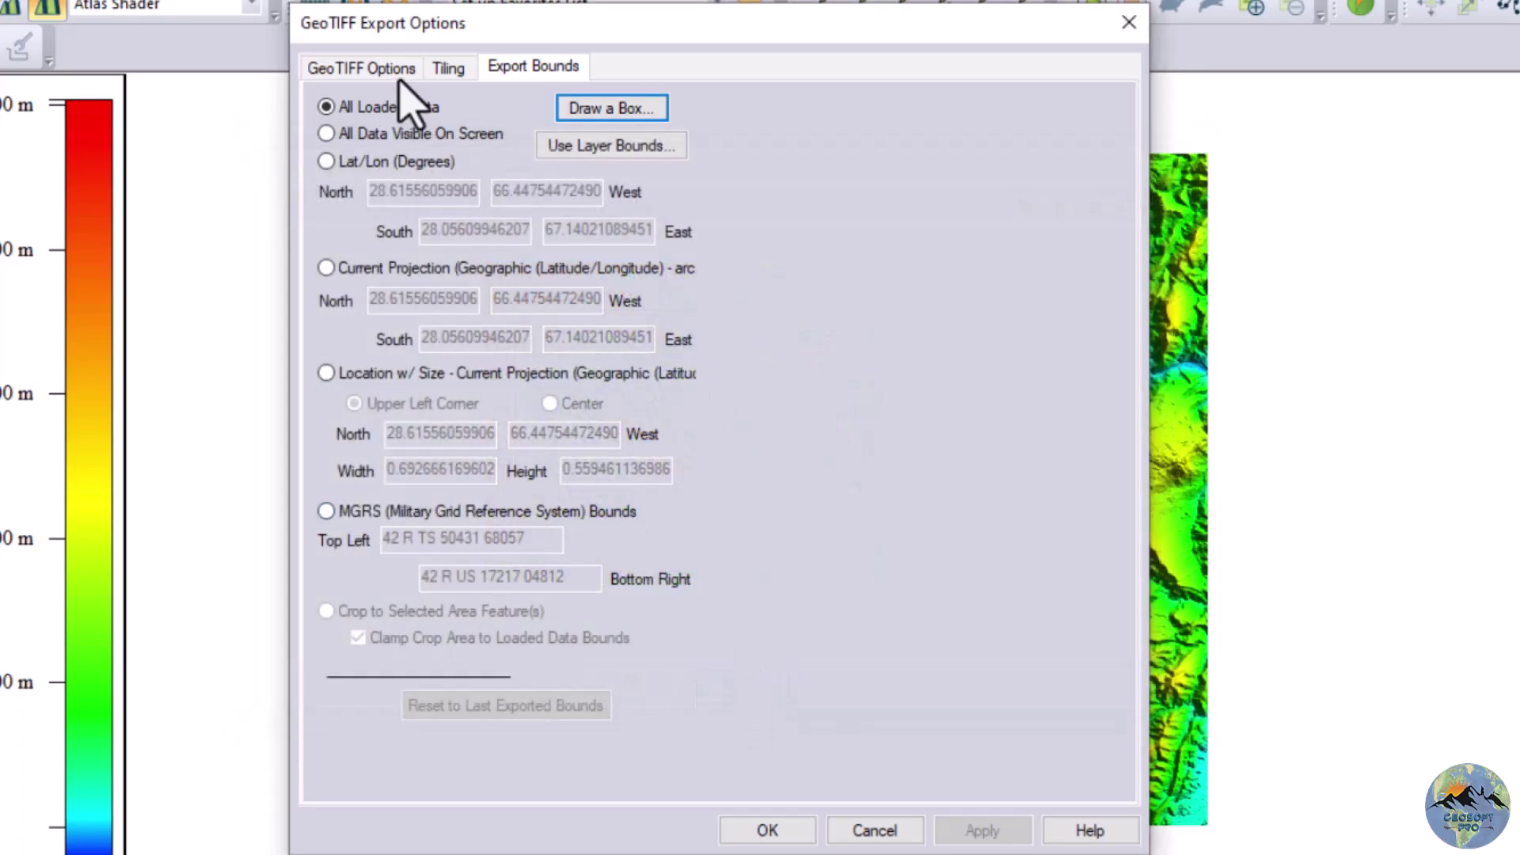
Export the elevation data as a GeoTIFF named Dem_Khuzdar in the Global Mapper Data folder on the Desktop.
click(744, 827)
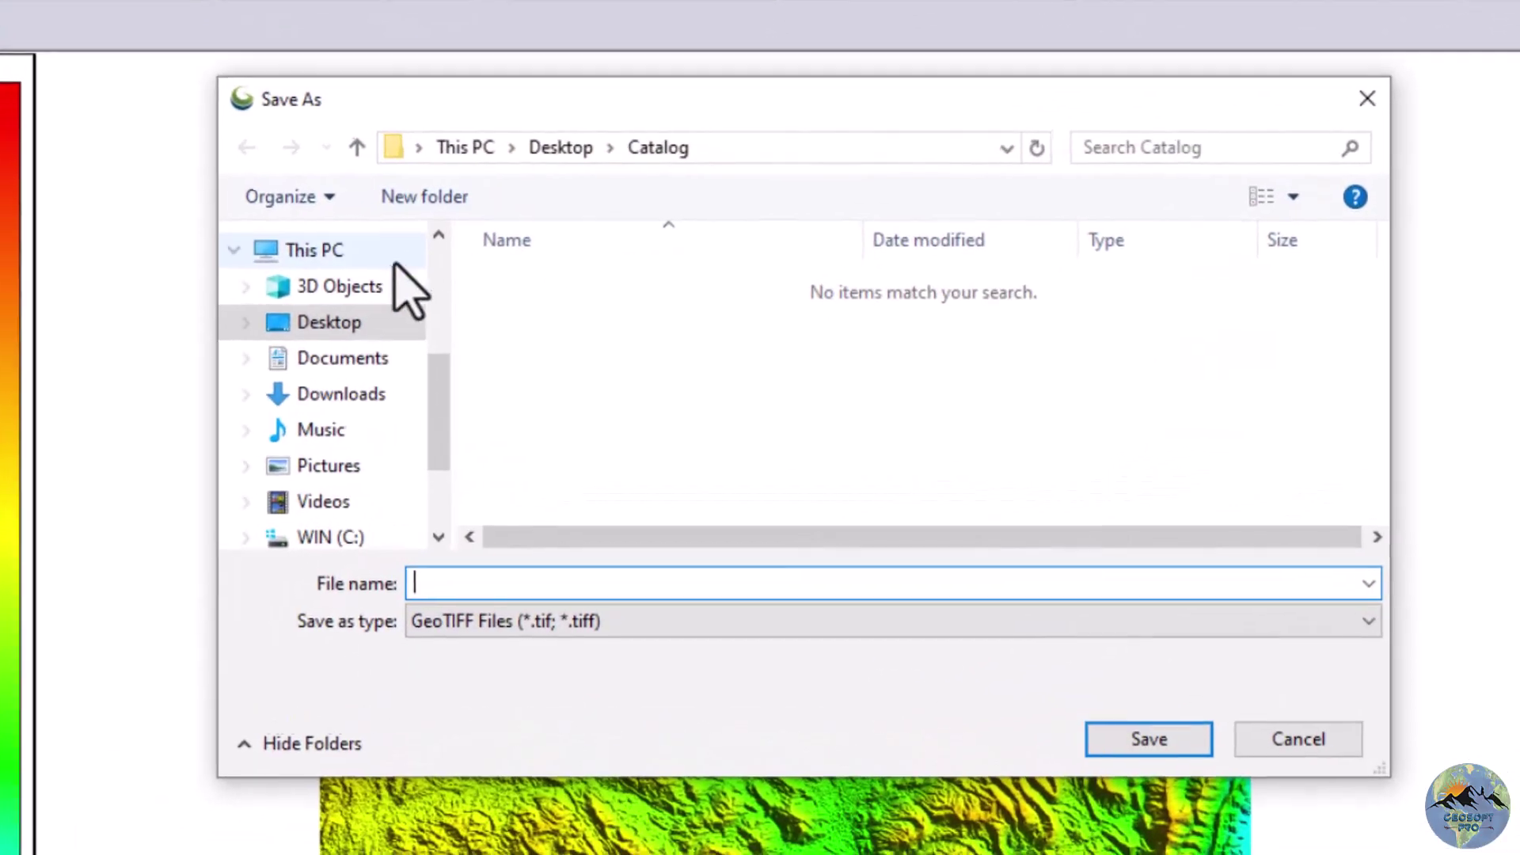
click(353, 148)
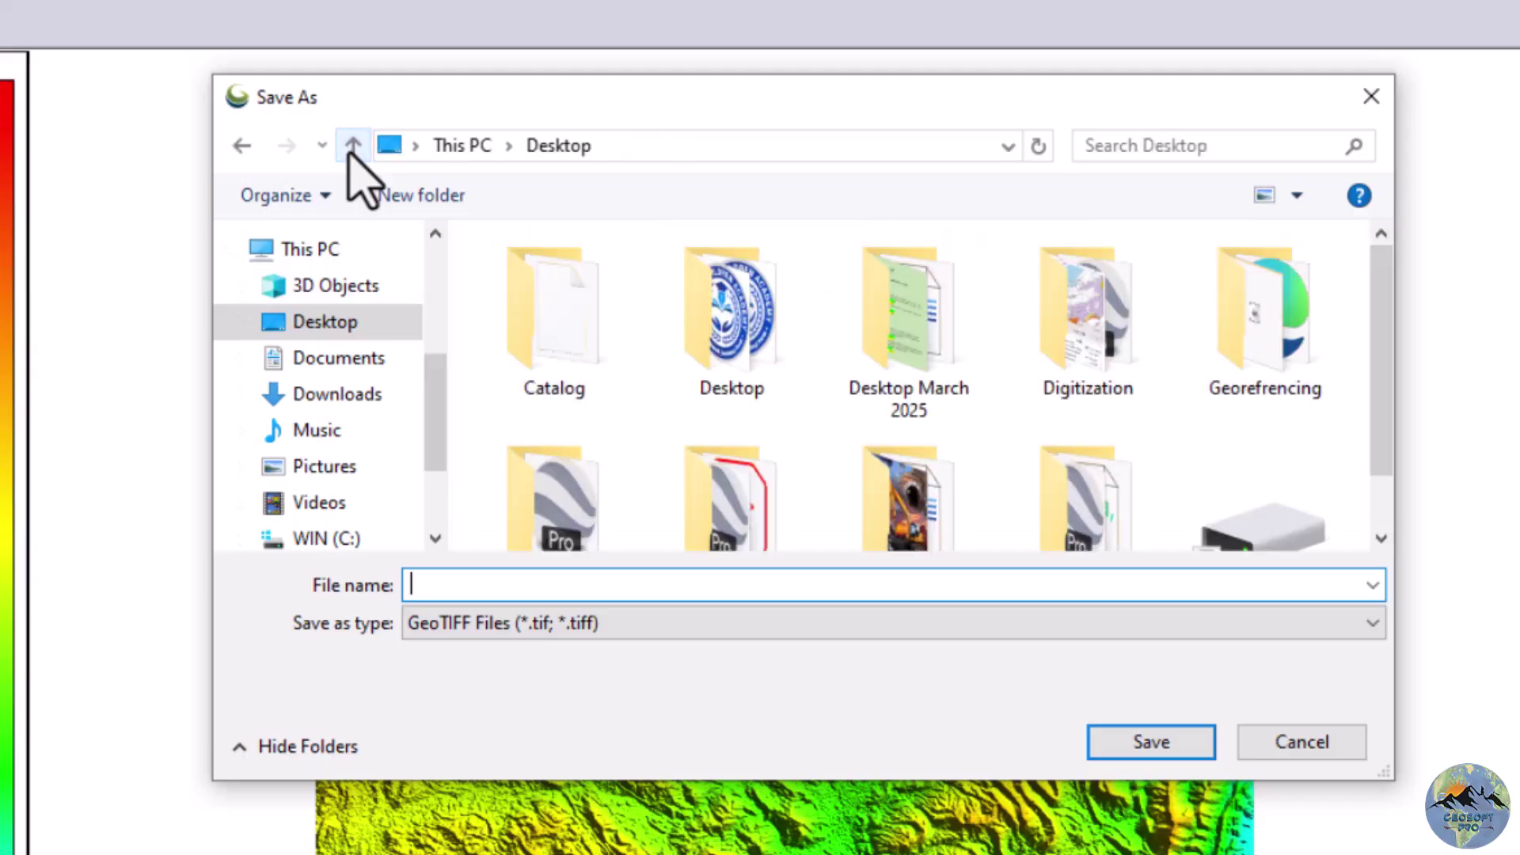
scroll(712, 455, down, 1)
double_click(616, 477)
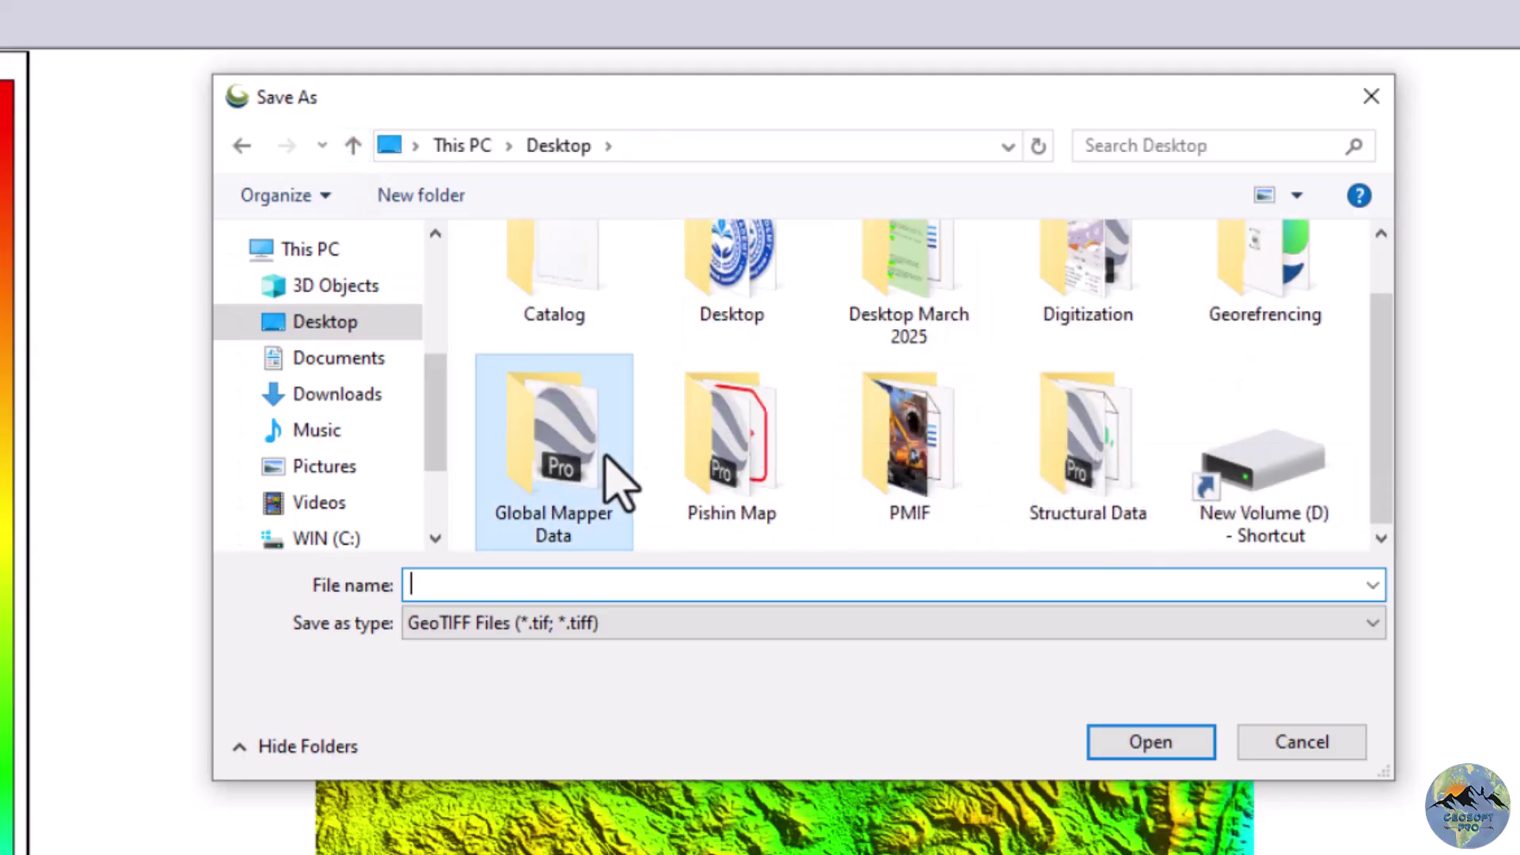
click(489, 583)
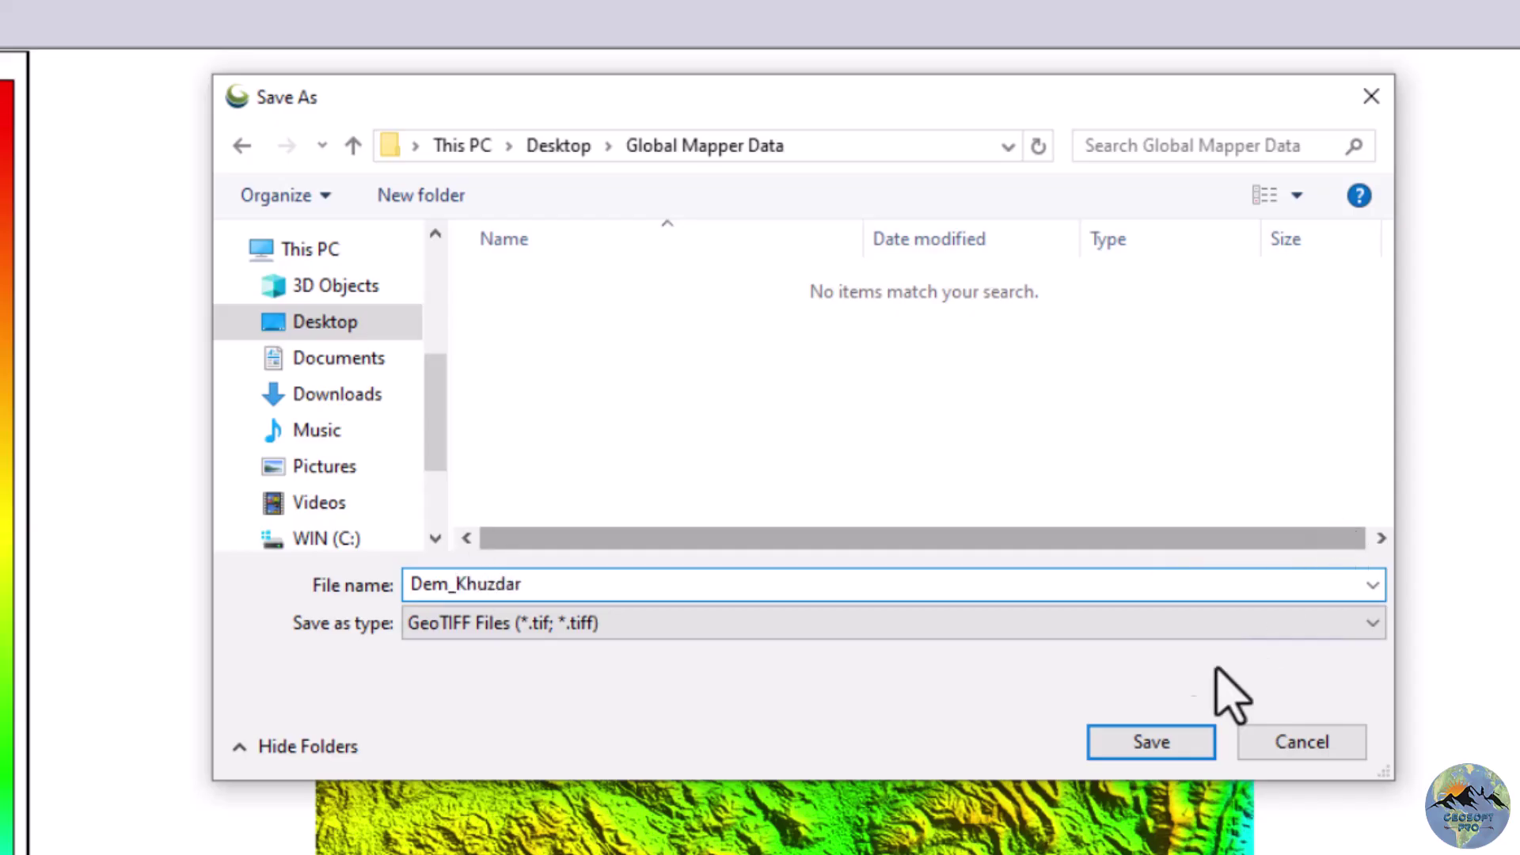
click(1140, 748)
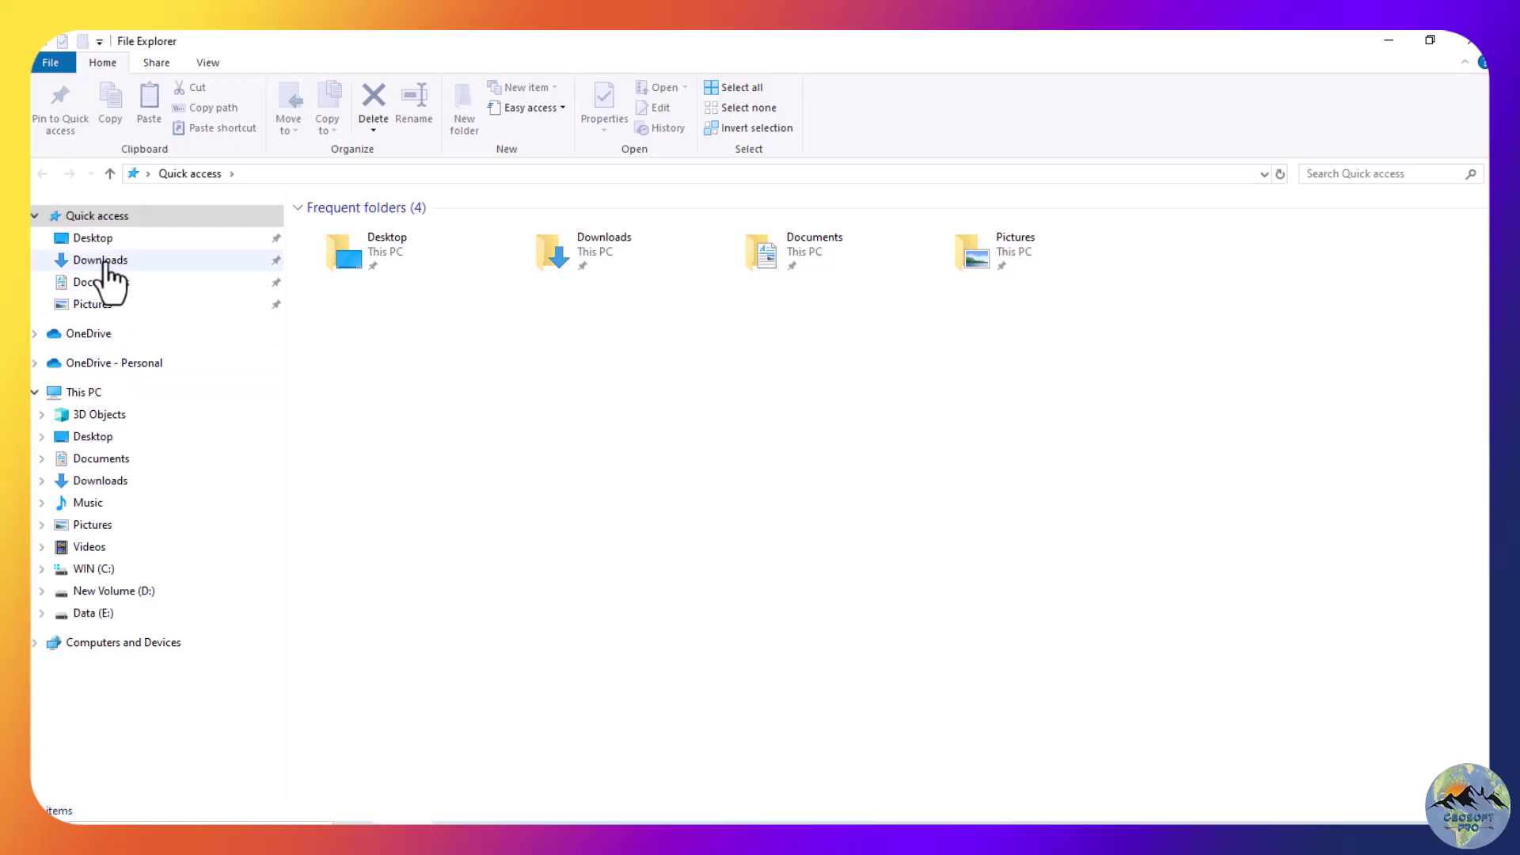
Switch to File Explorer and bring Dem_Khuzdar.tif from the Desktop's Global Mapper Data folder into Google Earth Pro as an image overlay.
click(111, 394)
double_click(536, 247)
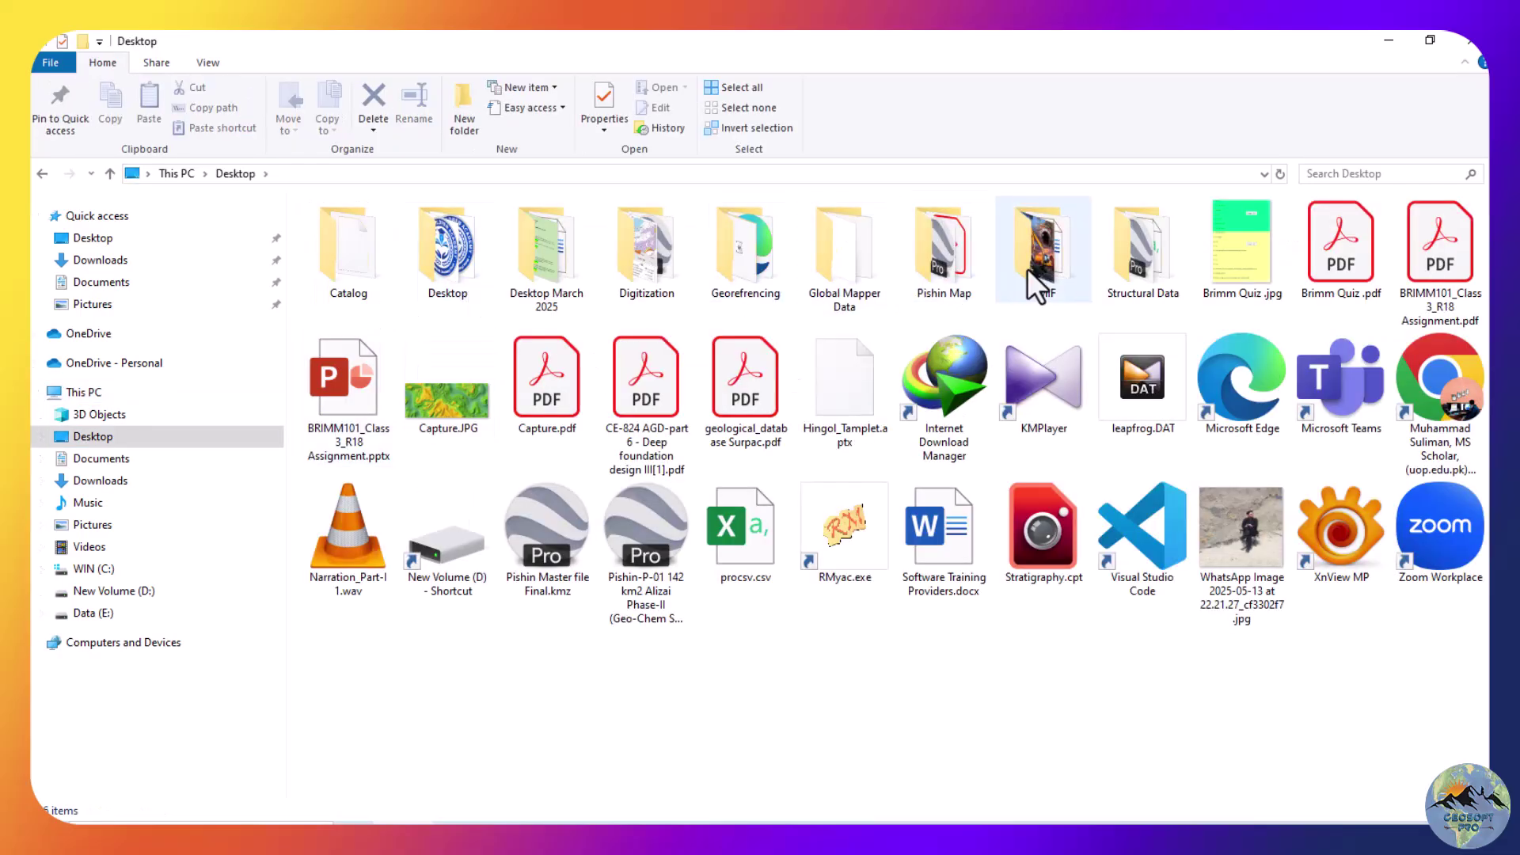
double_click(848, 275)
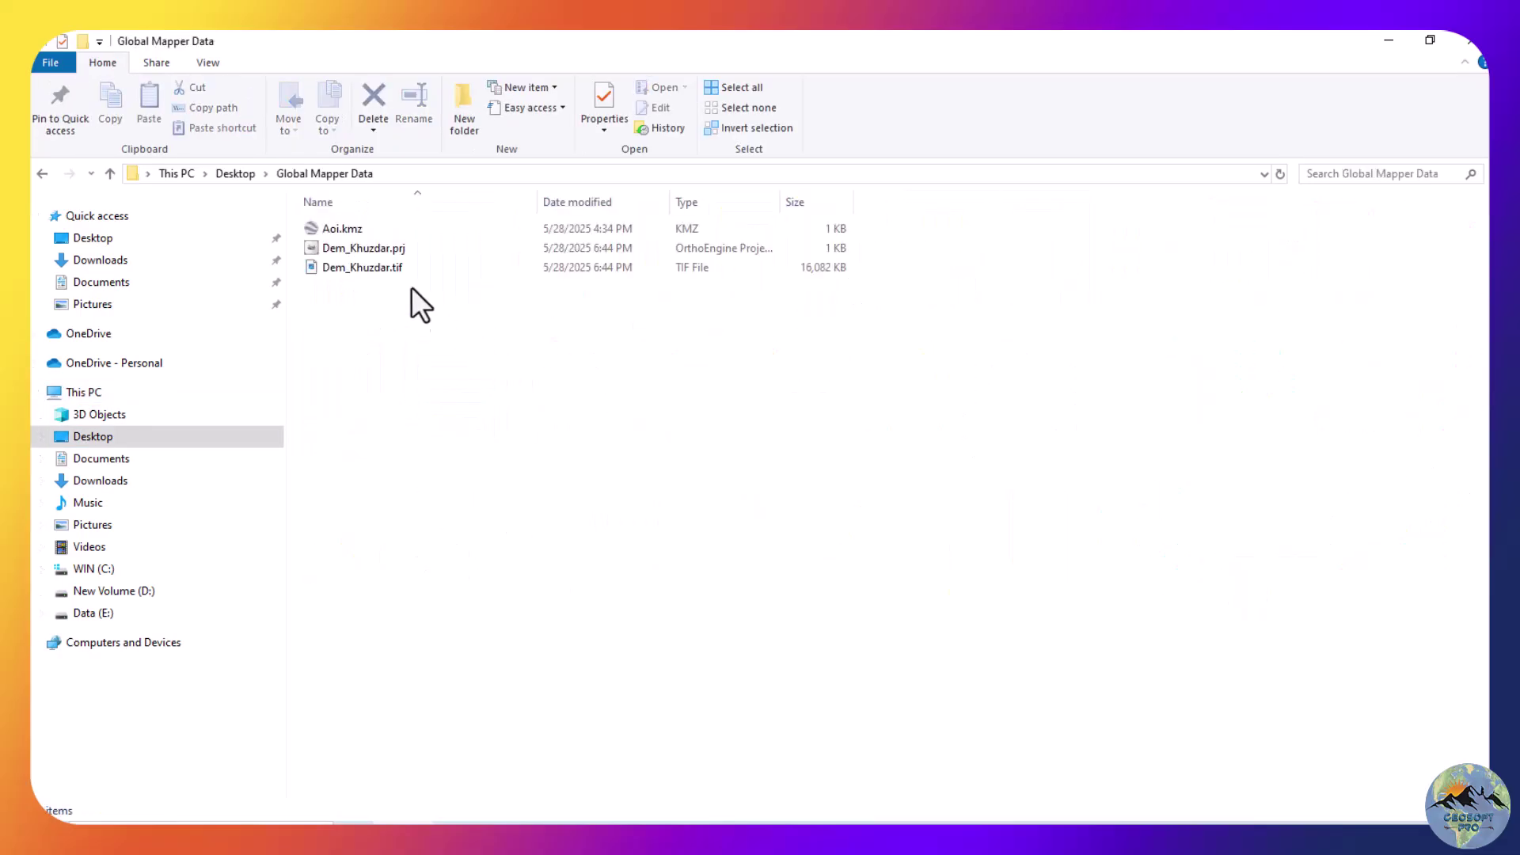
drag(413, 267, 631, 557)
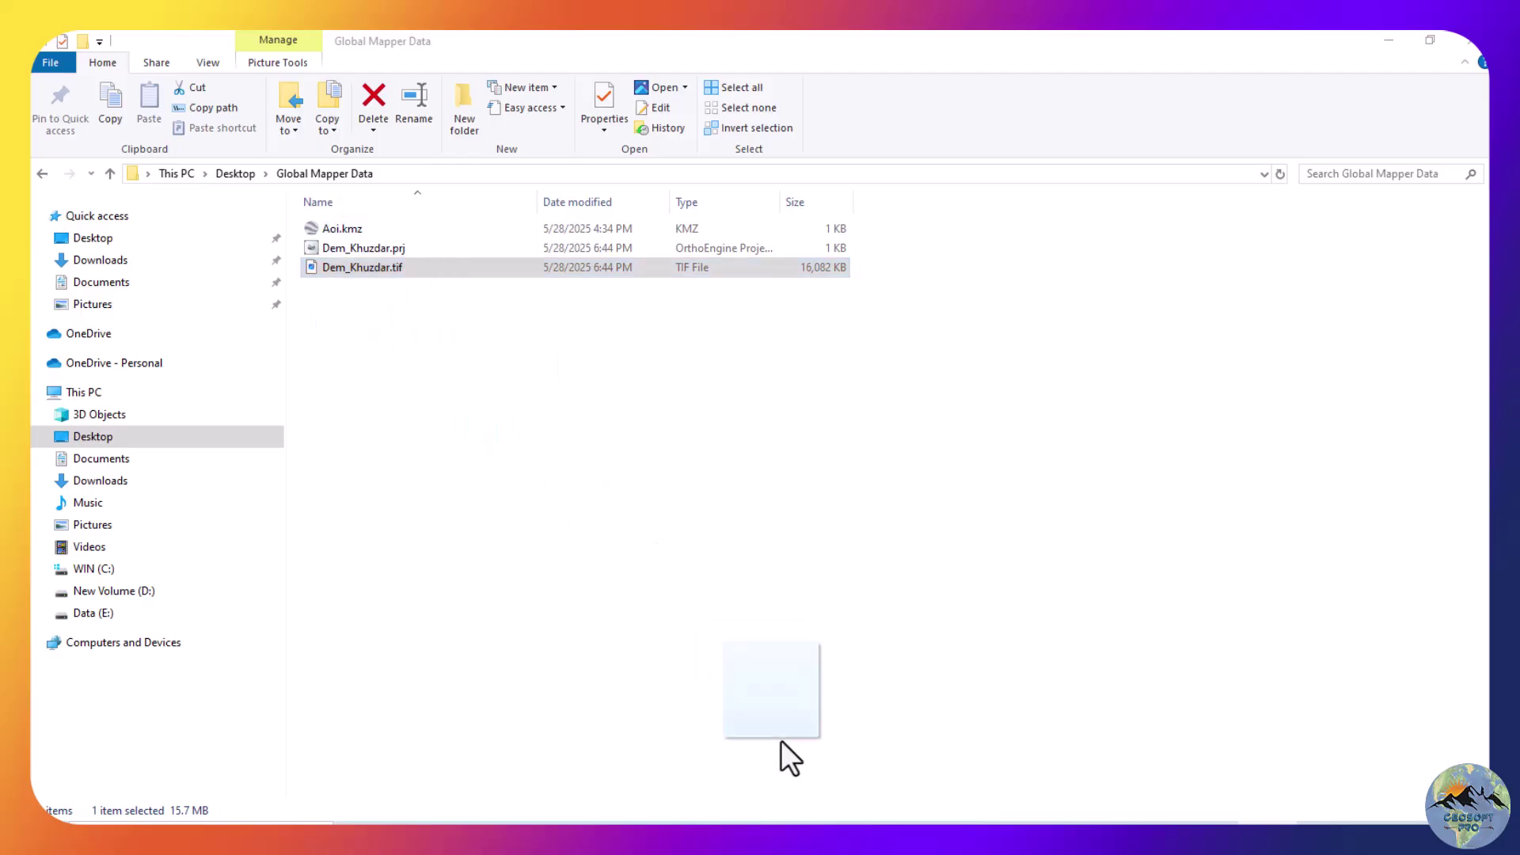
drag(831, 823, 815, 569)
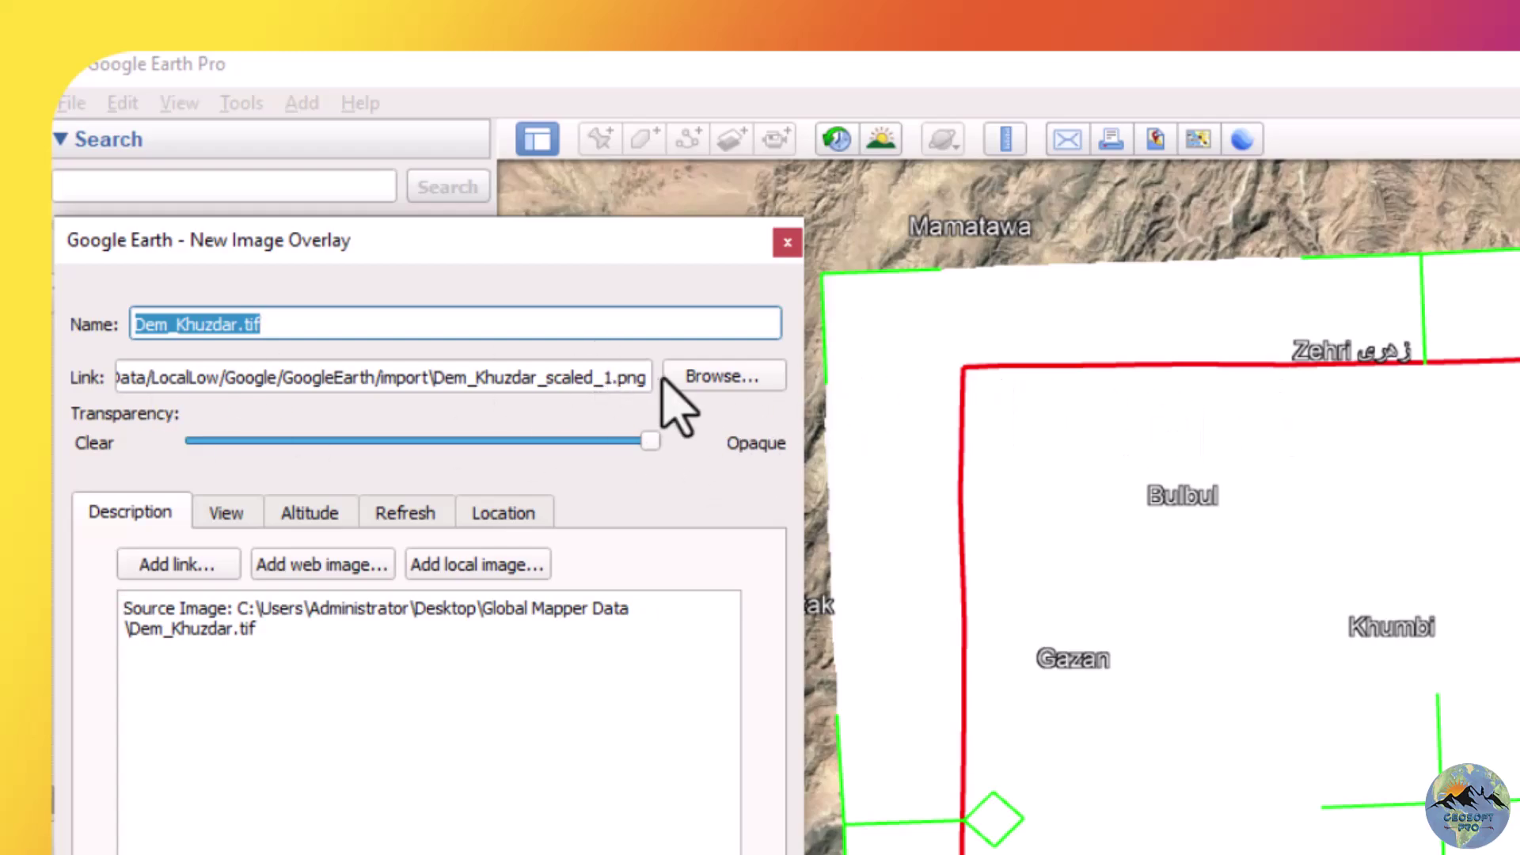
Set the new image overlay's source to Dem_Khuzdar.tif in the Global Mapper Data folder and create the overlay.
click(752, 376)
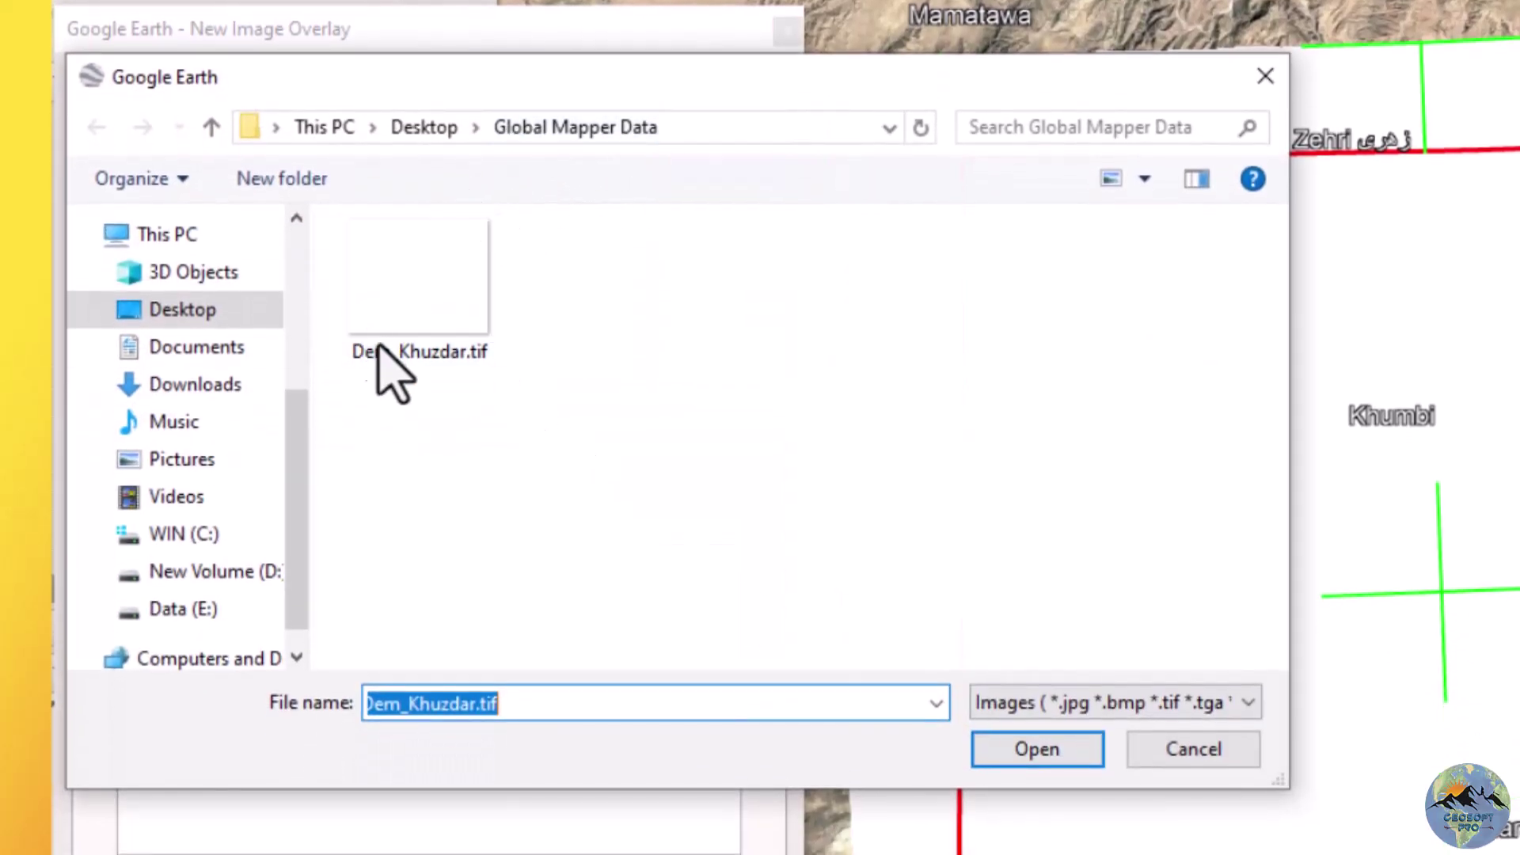
click(428, 297)
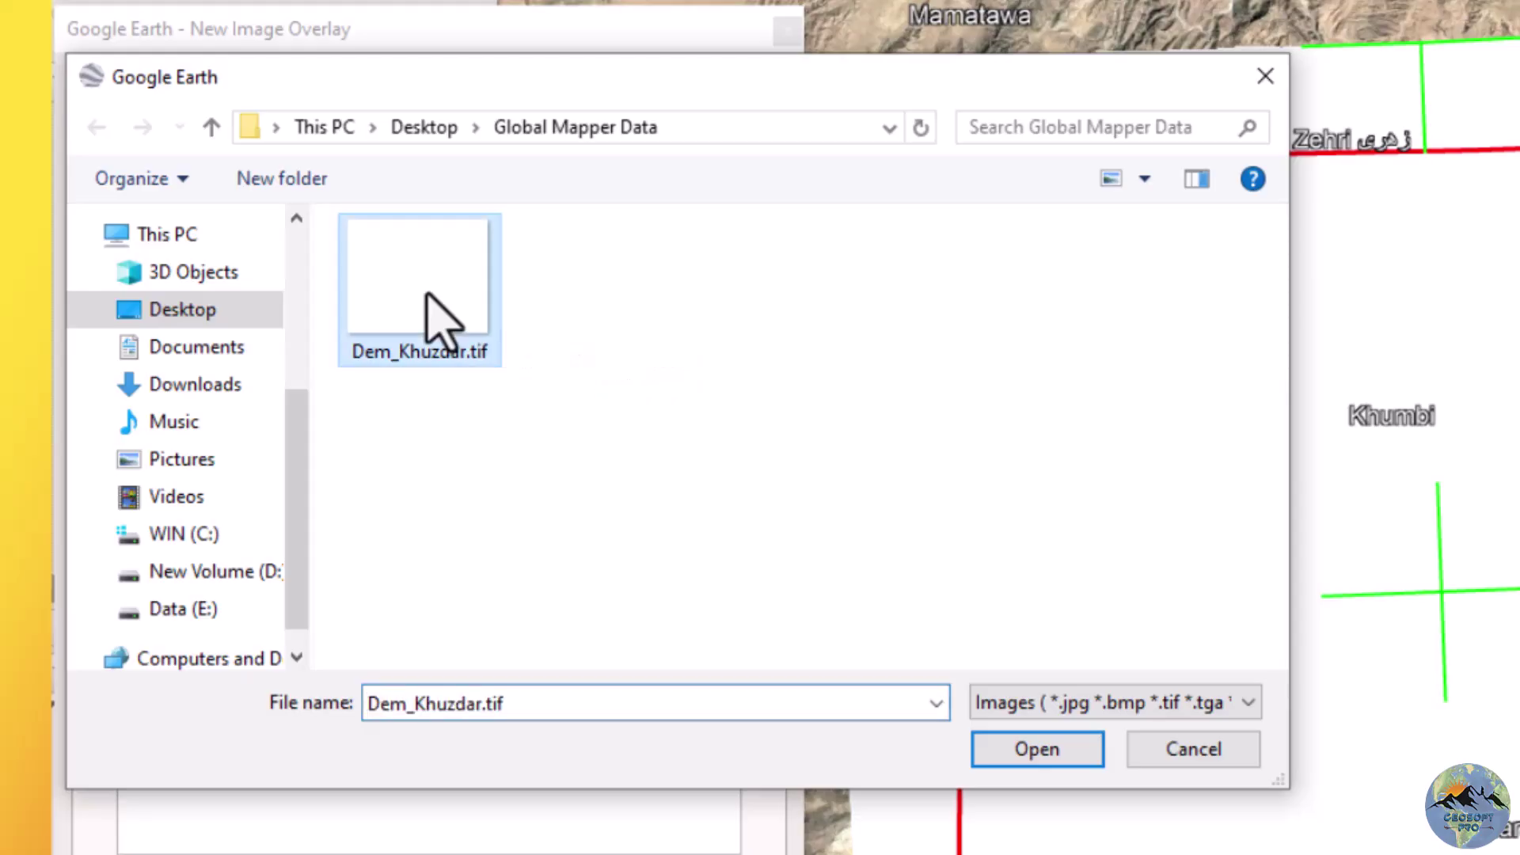
click(1033, 752)
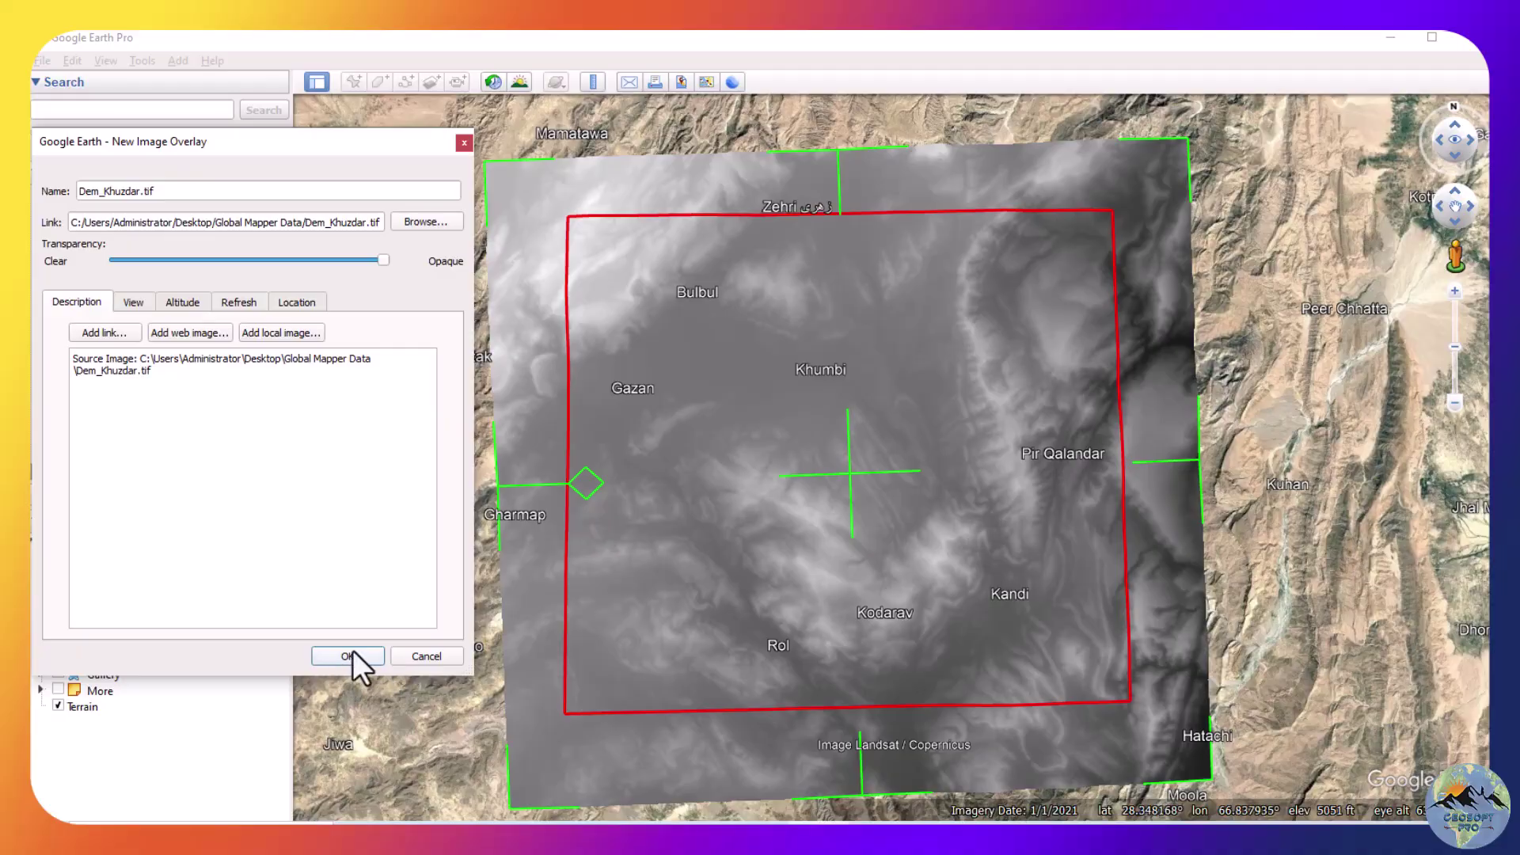
click(348, 657)
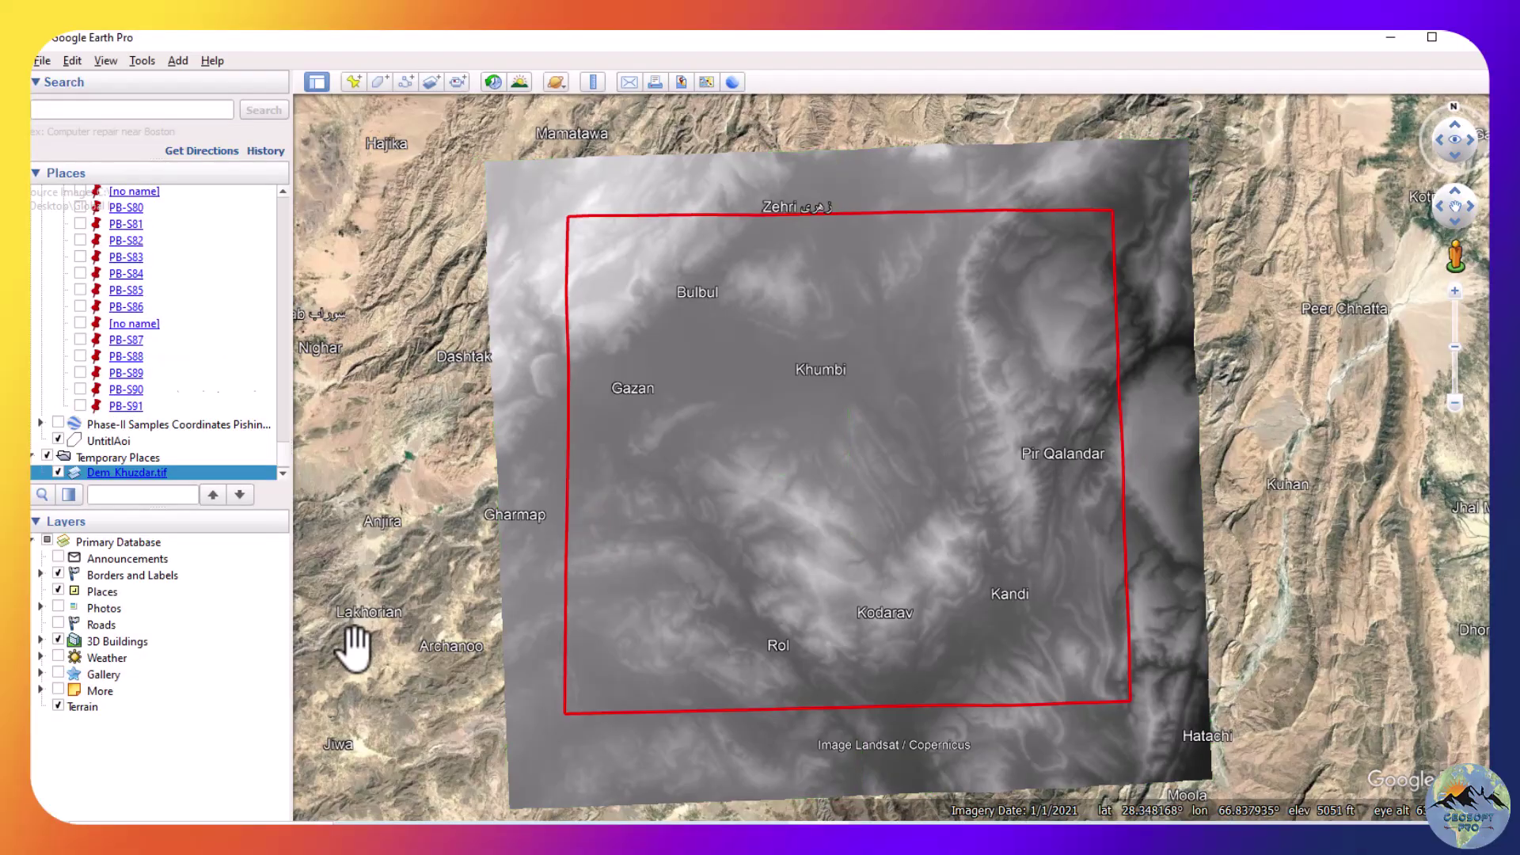
Examine how the DEM overlay covers the red area-of-interest outline and the terrain from tilted and rotated views.
drag(708, 536, 710, 299)
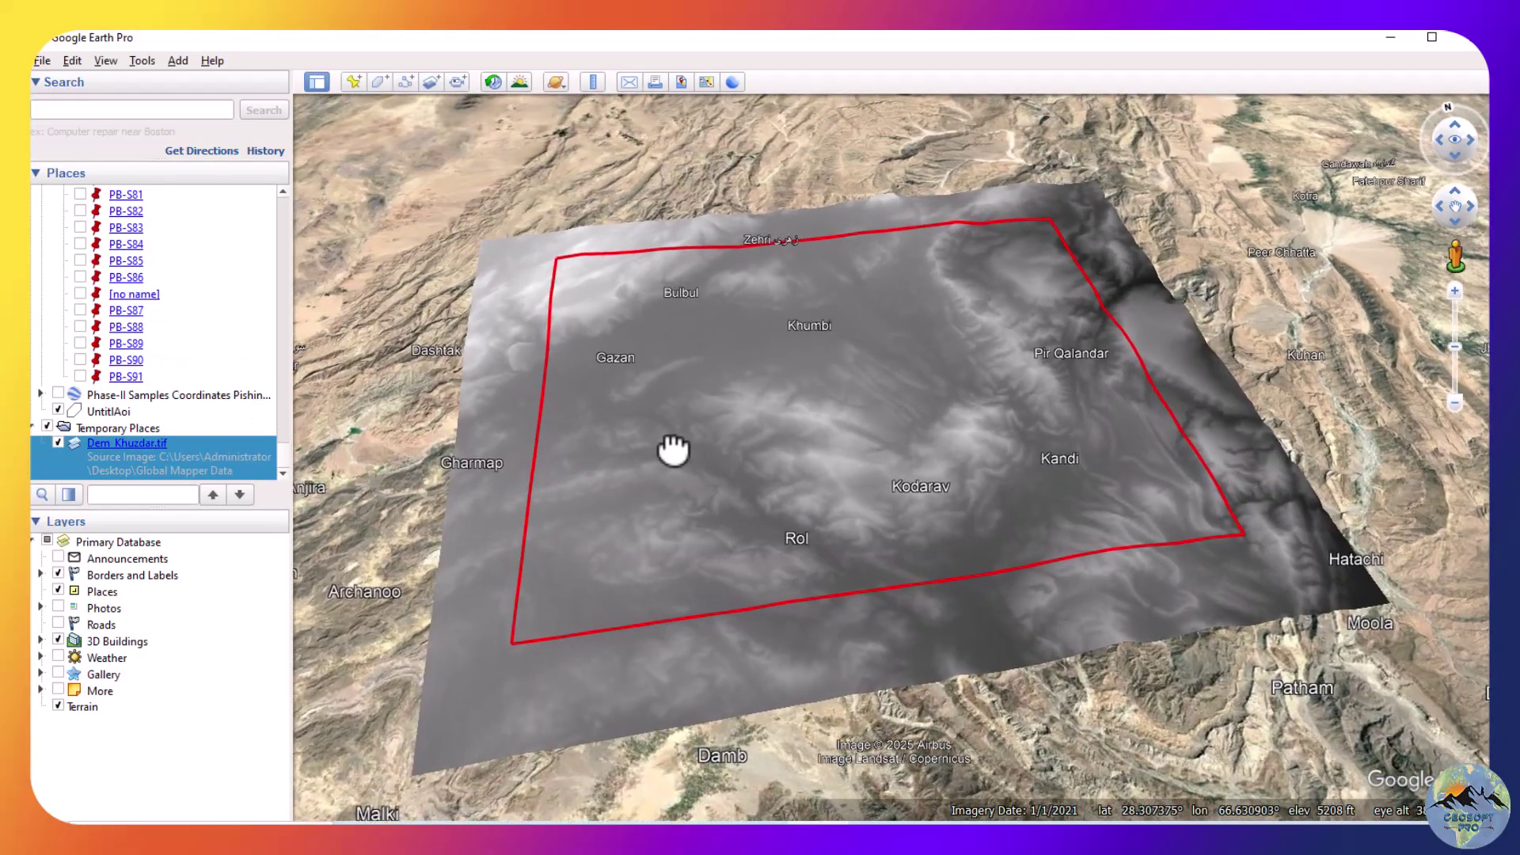
drag(672, 444, 705, 322)
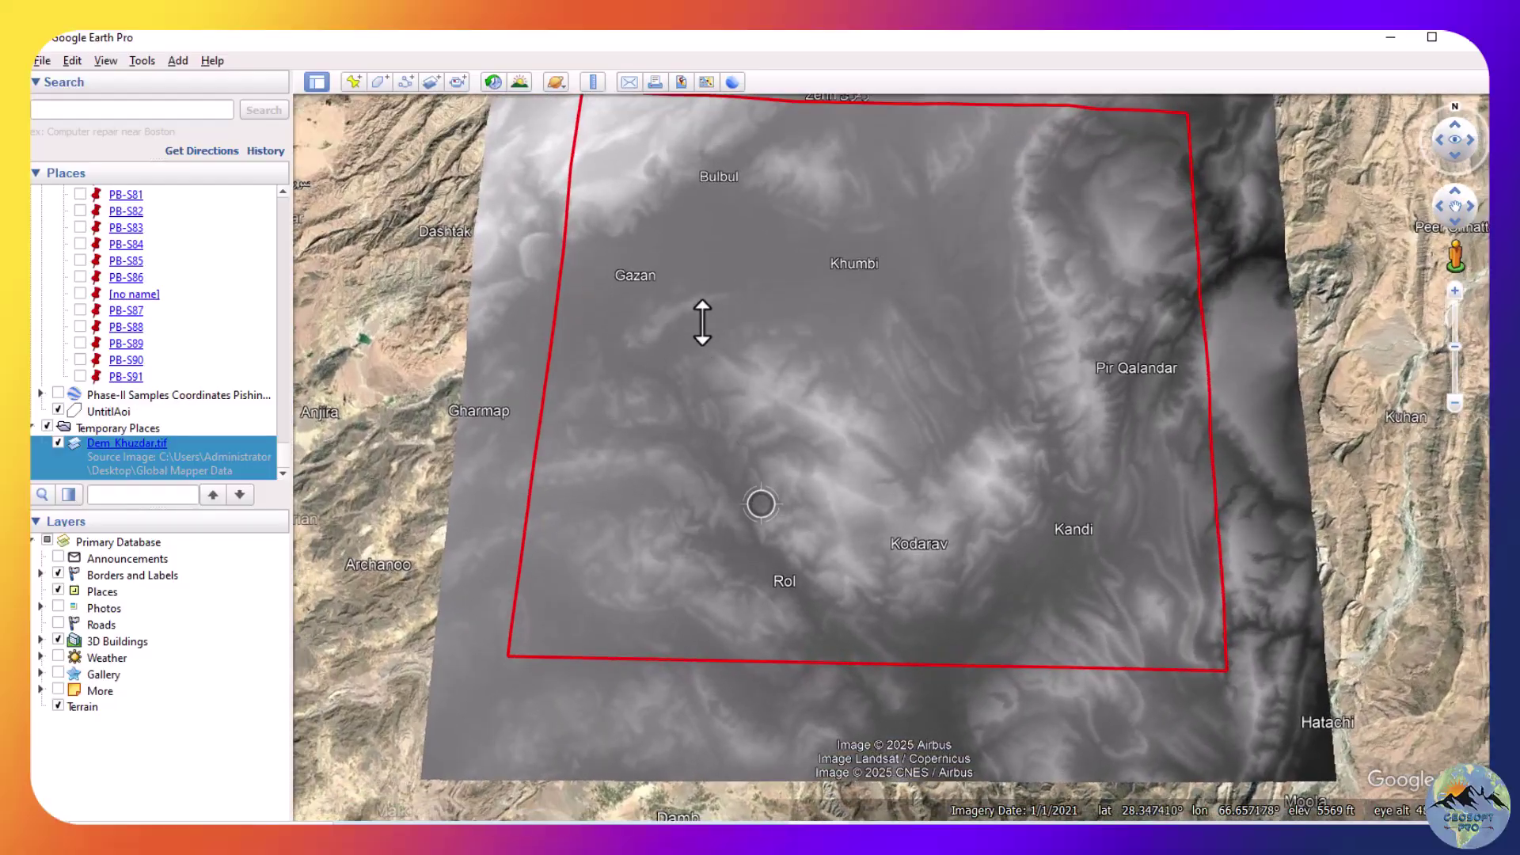
drag(1011, 486, 883, 479)
drag(807, 533, 732, 501)
scroll(723, 455, up, 2)
scroll(722, 435, down, 2)
drag(705, 374, 669, 645)
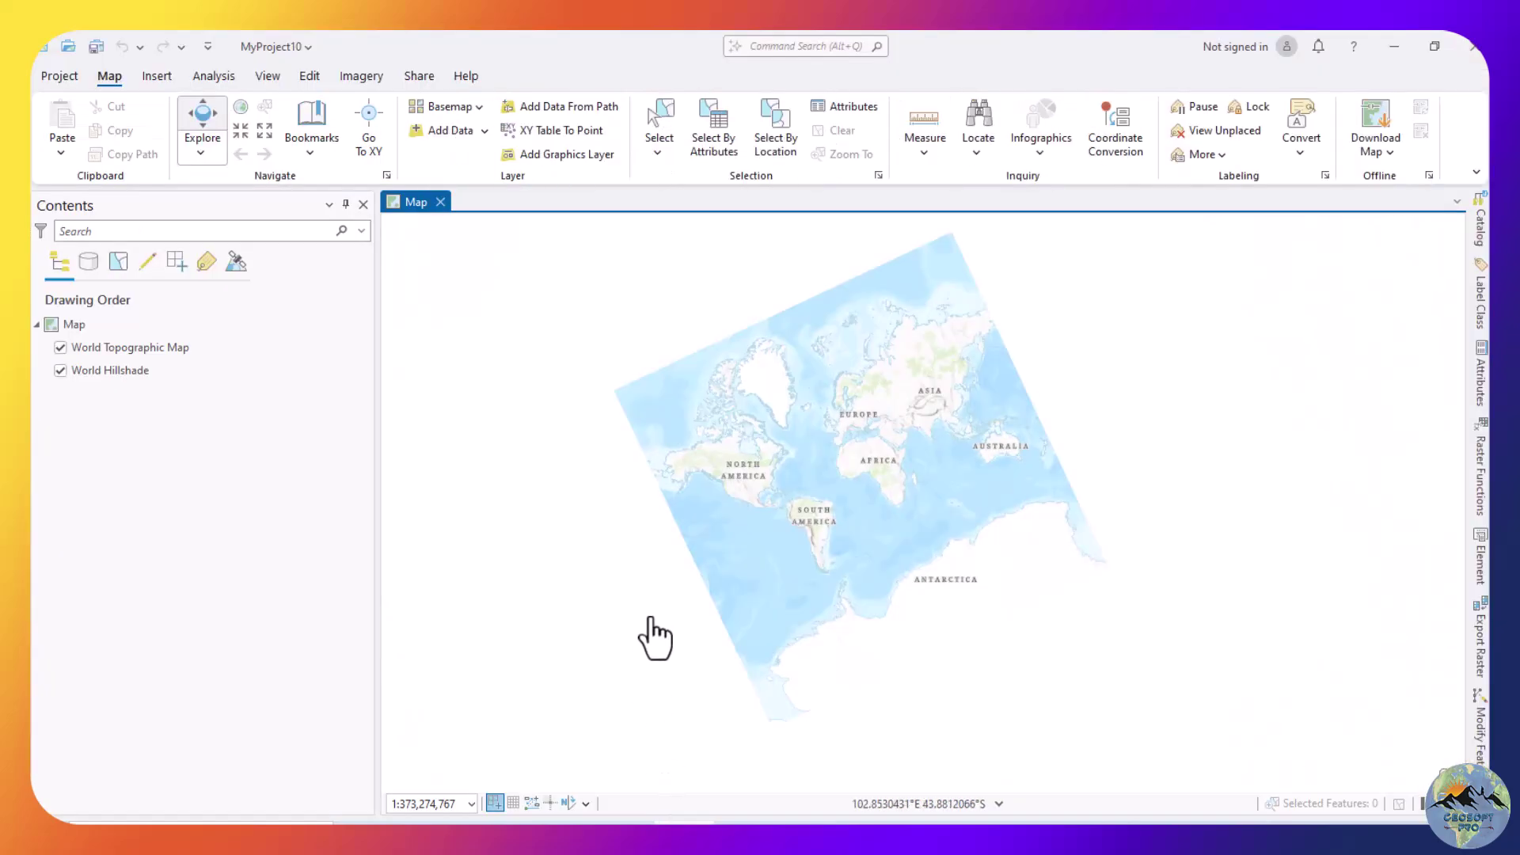
scroll(832, 536, down, 2)
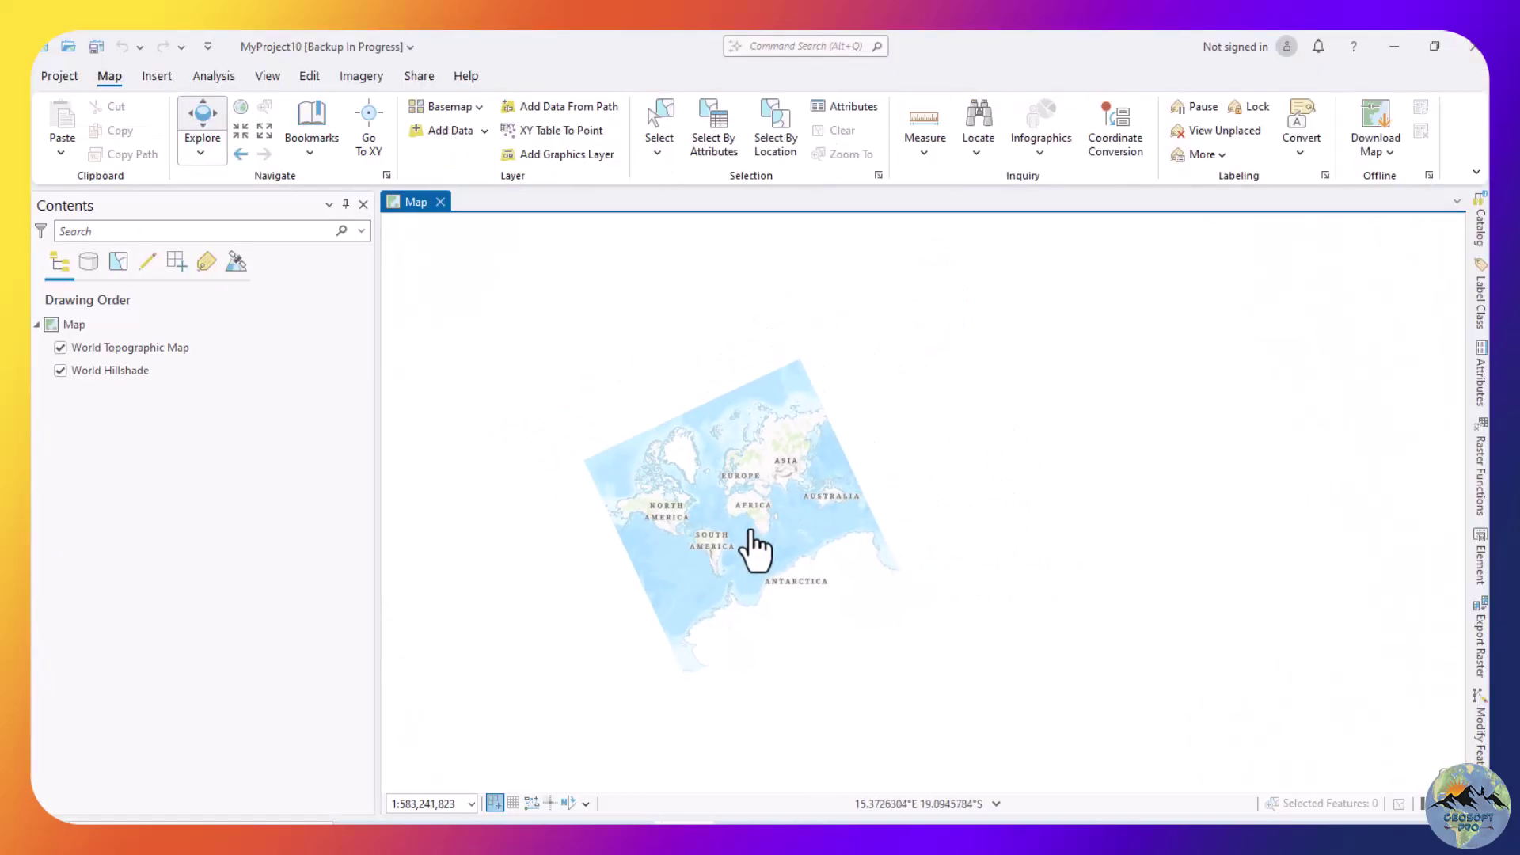
scroll(815, 550, up, 5)
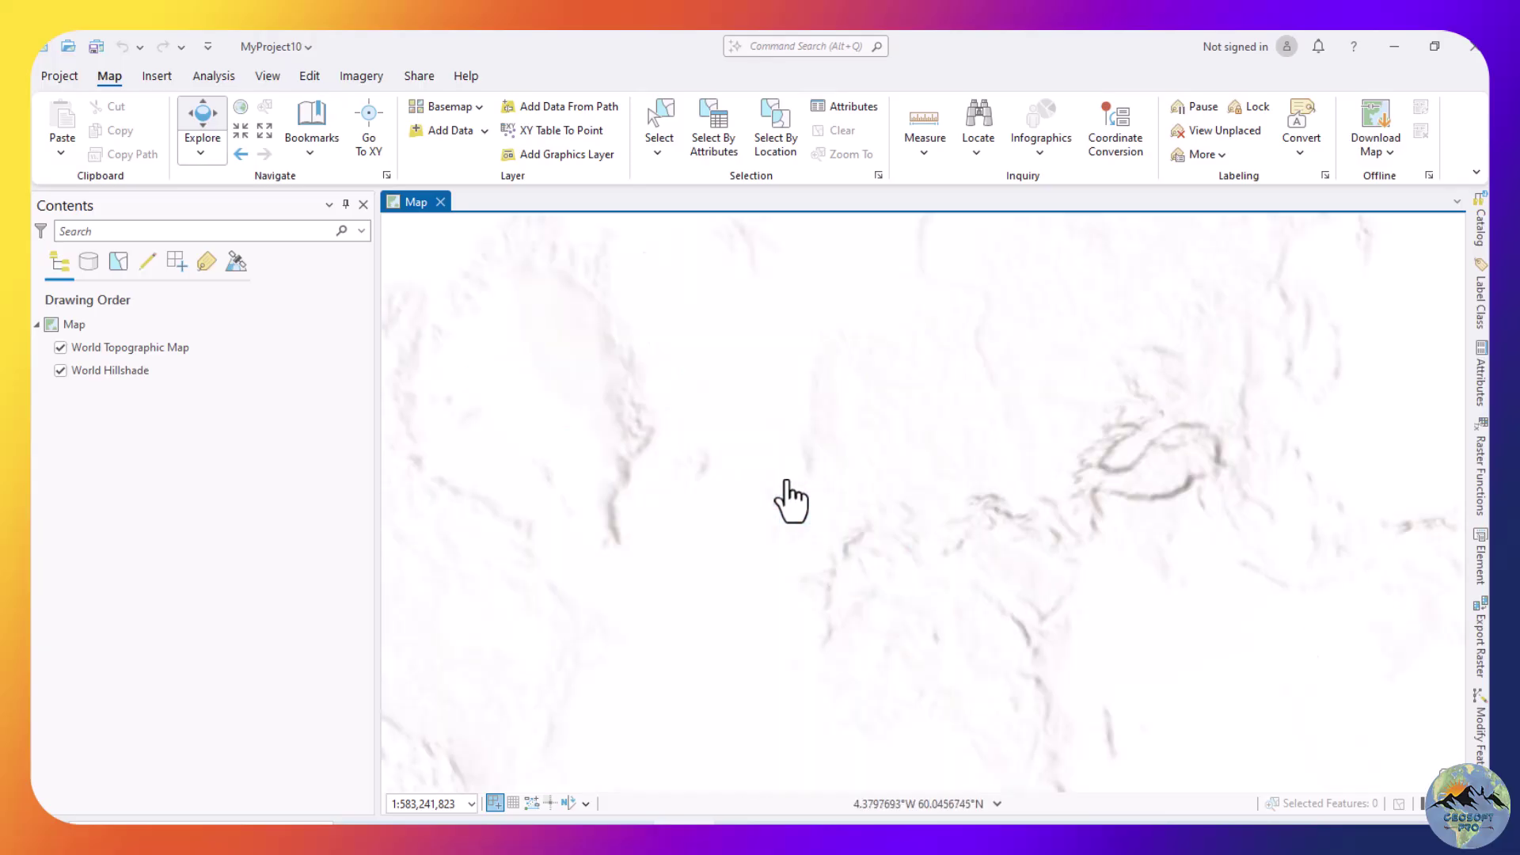
scroll(722, 495, down, 3)
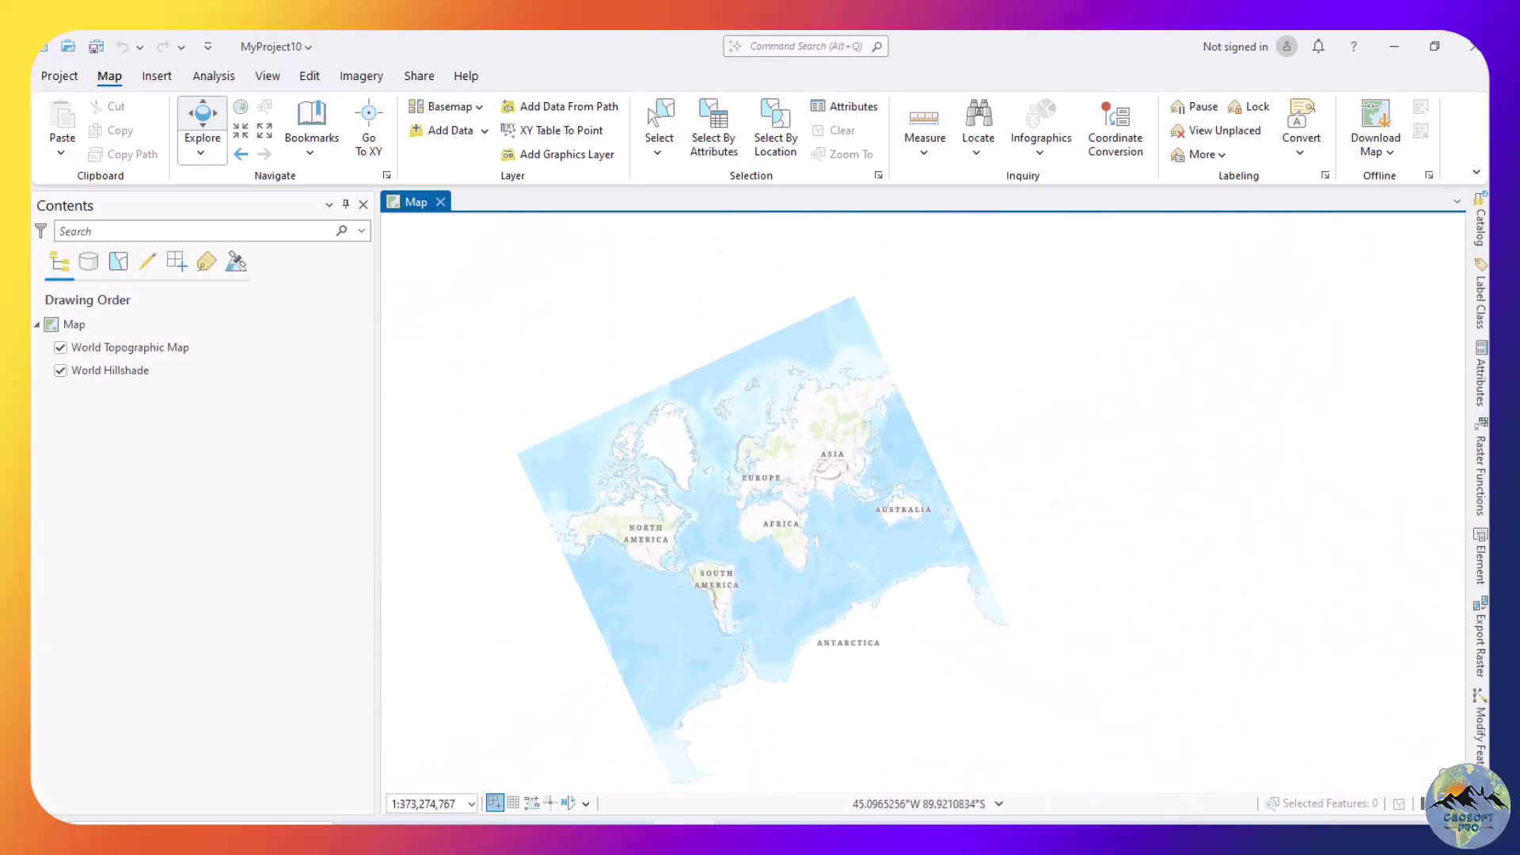
scroll(724, 543, up, 3)
drag(726, 543, 743, 451)
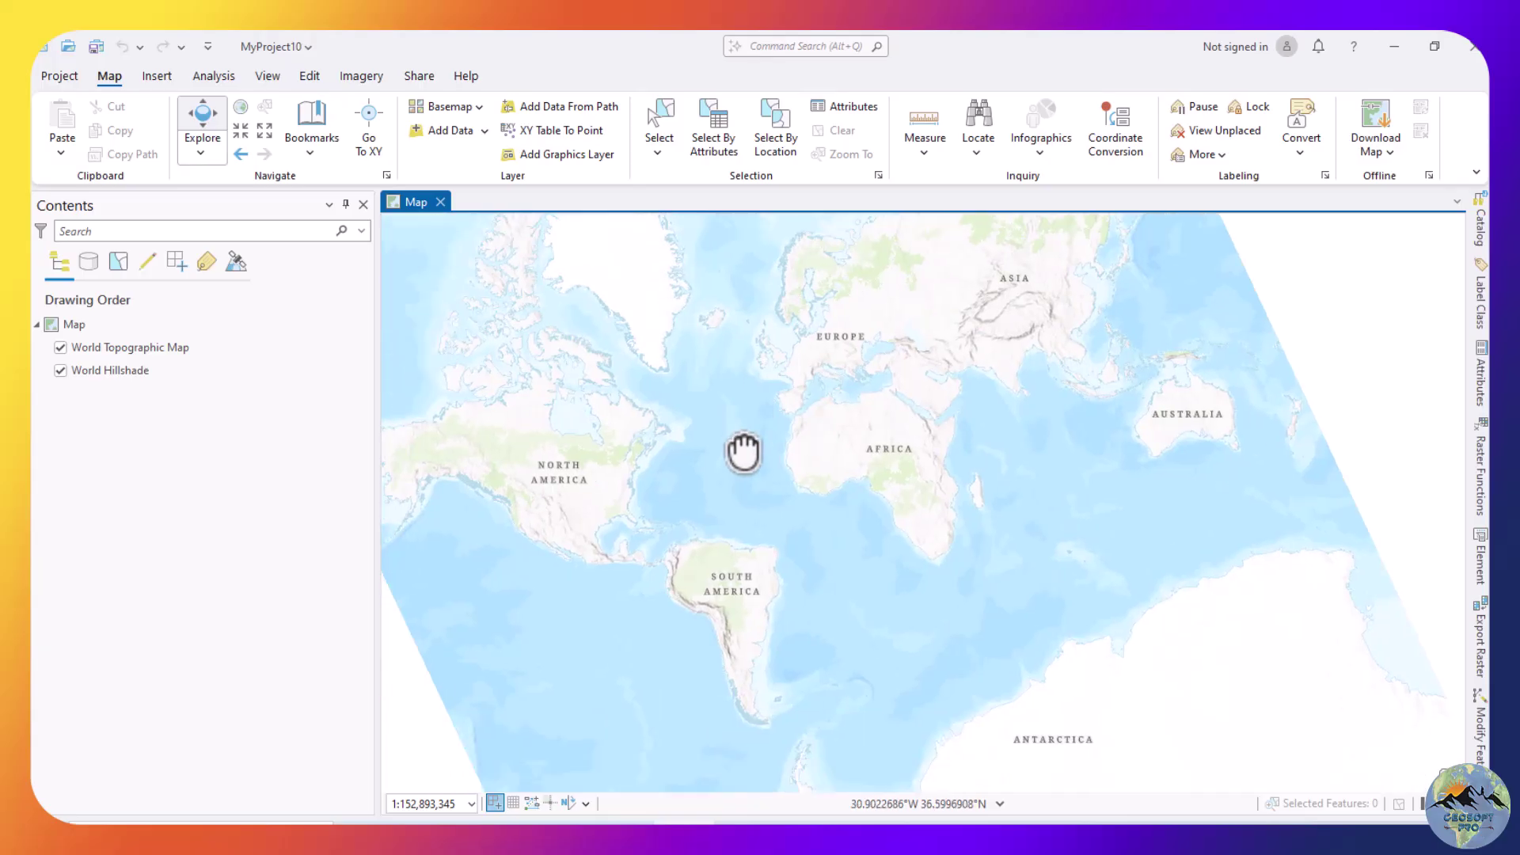
scroll(997, 498, up, 1)
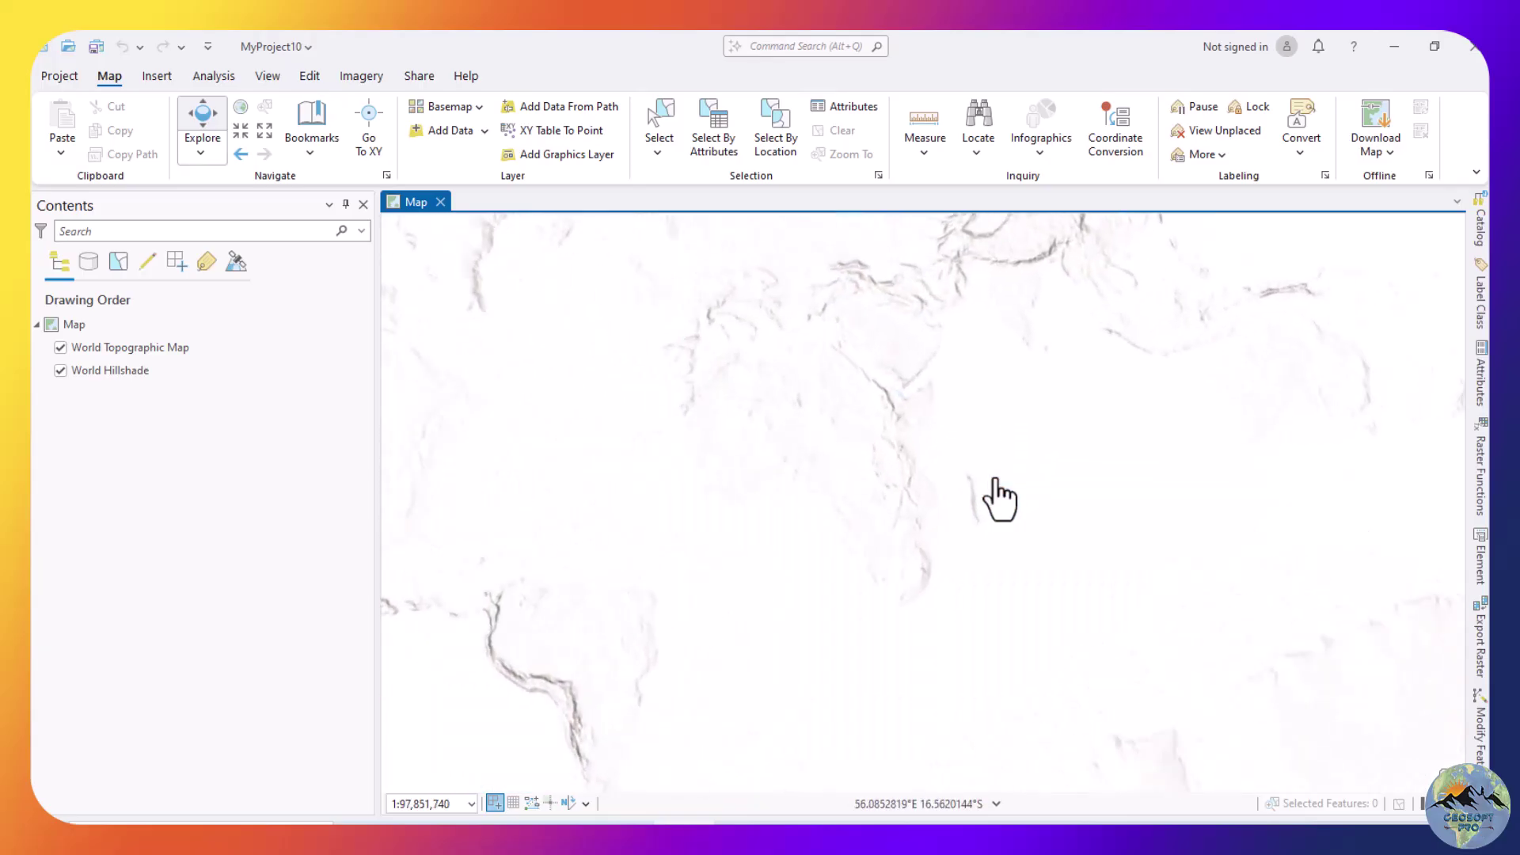
Start adding data to the map and browse to the Desktop folder under This PC.
click(443, 130)
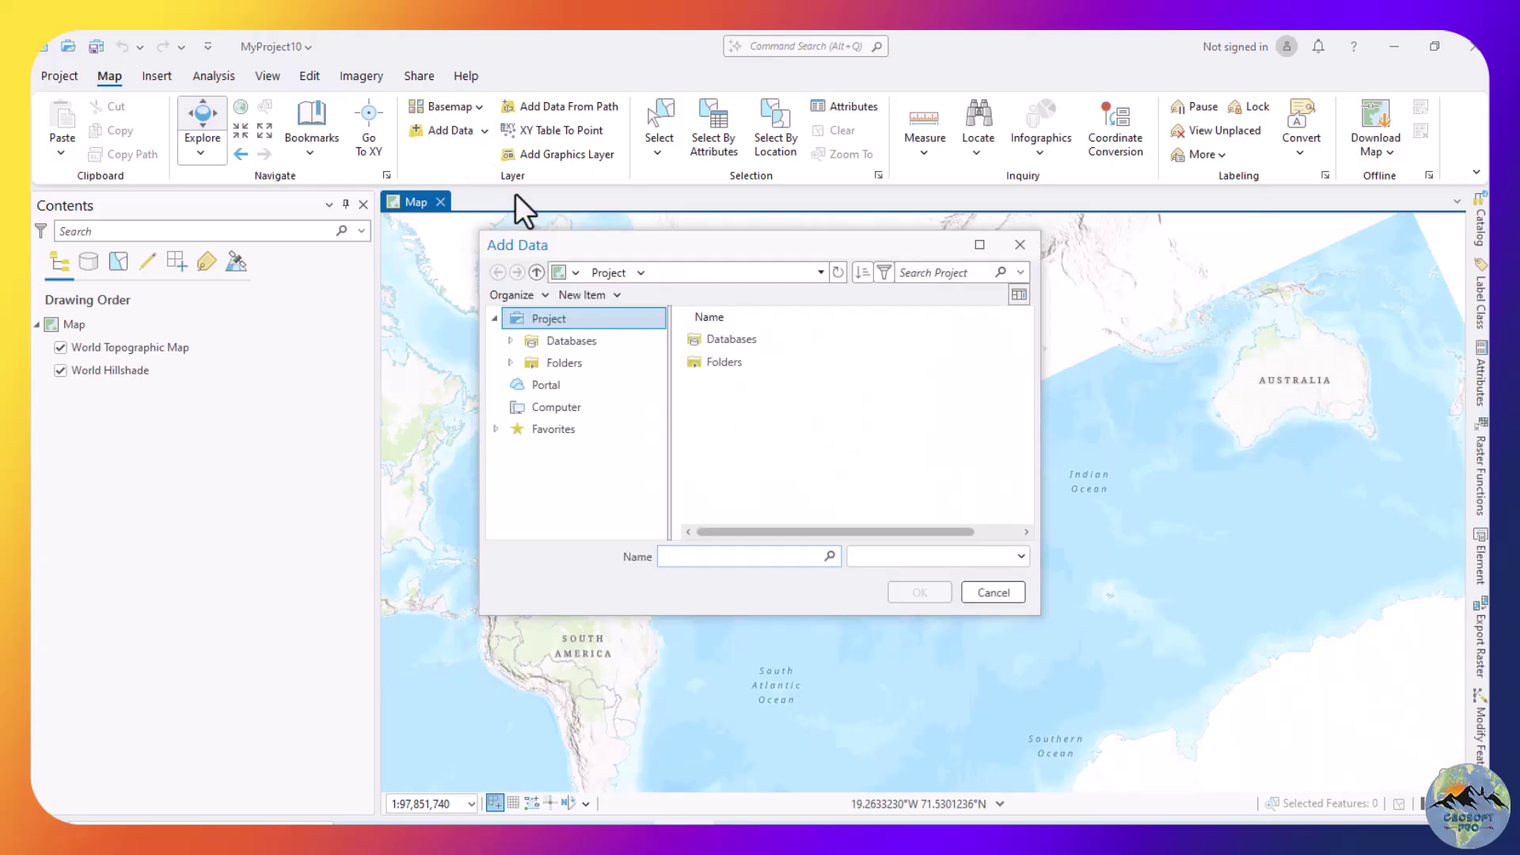
double_click(539, 403)
click(557, 451)
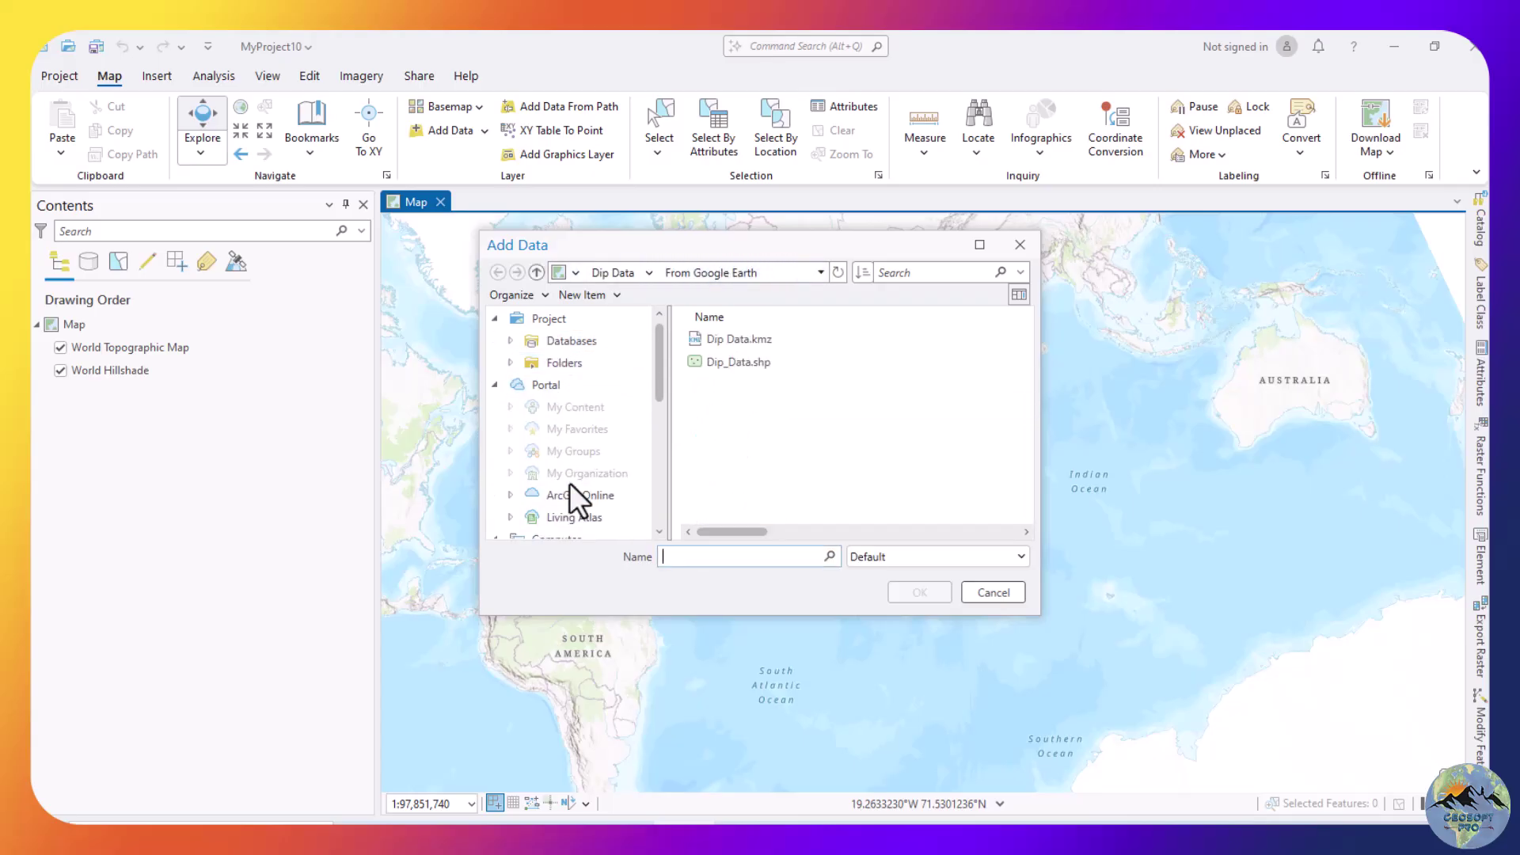
scroll(568, 473, down, 3)
click(602, 451)
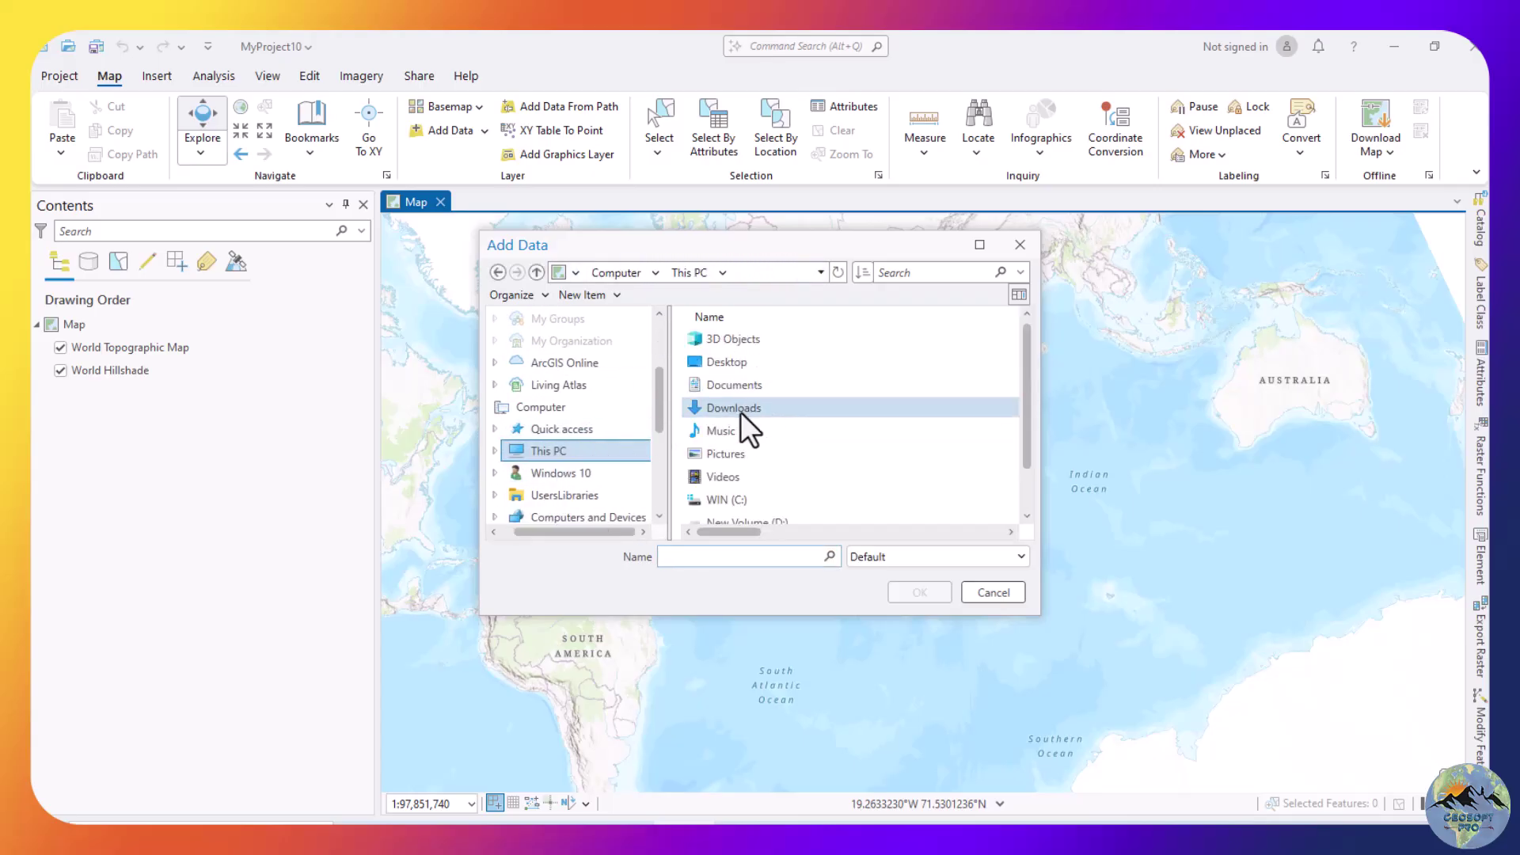
scroll(747, 443, down, 1)
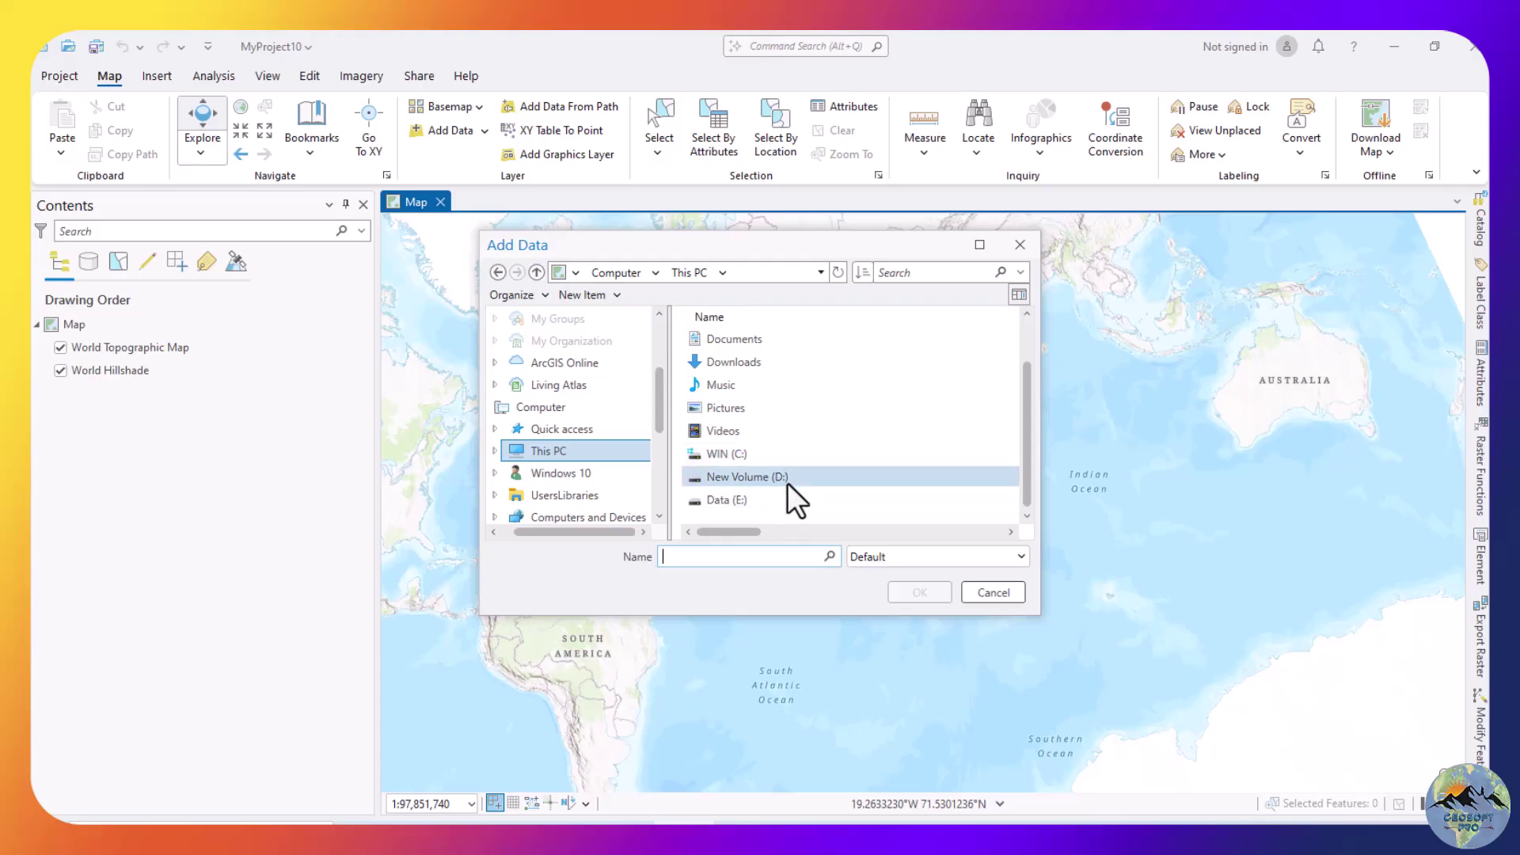
scroll(754, 413, up, 1)
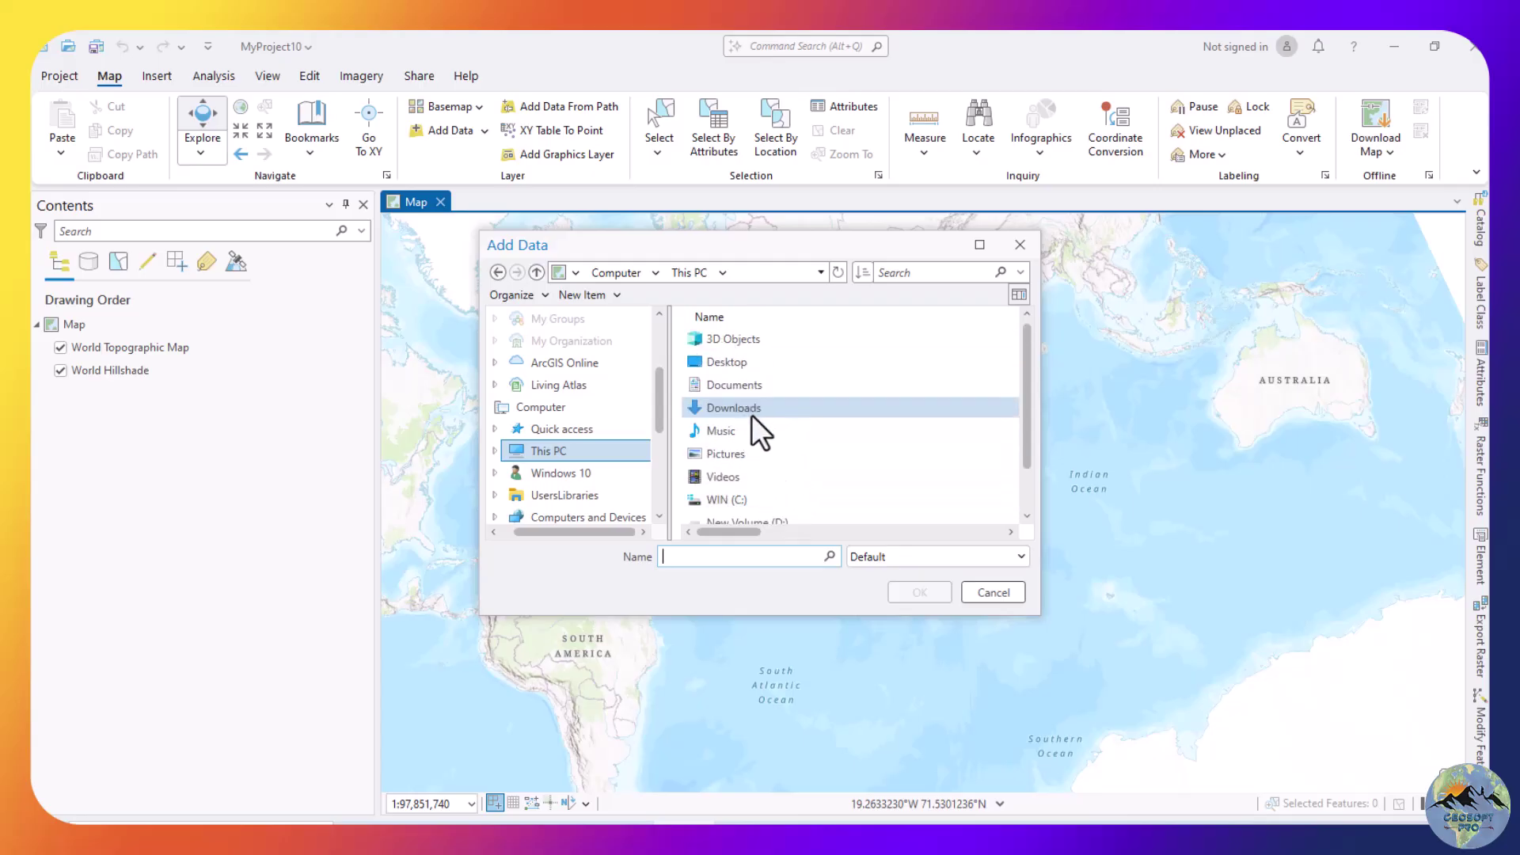
click(746, 361)
double_click(752, 367)
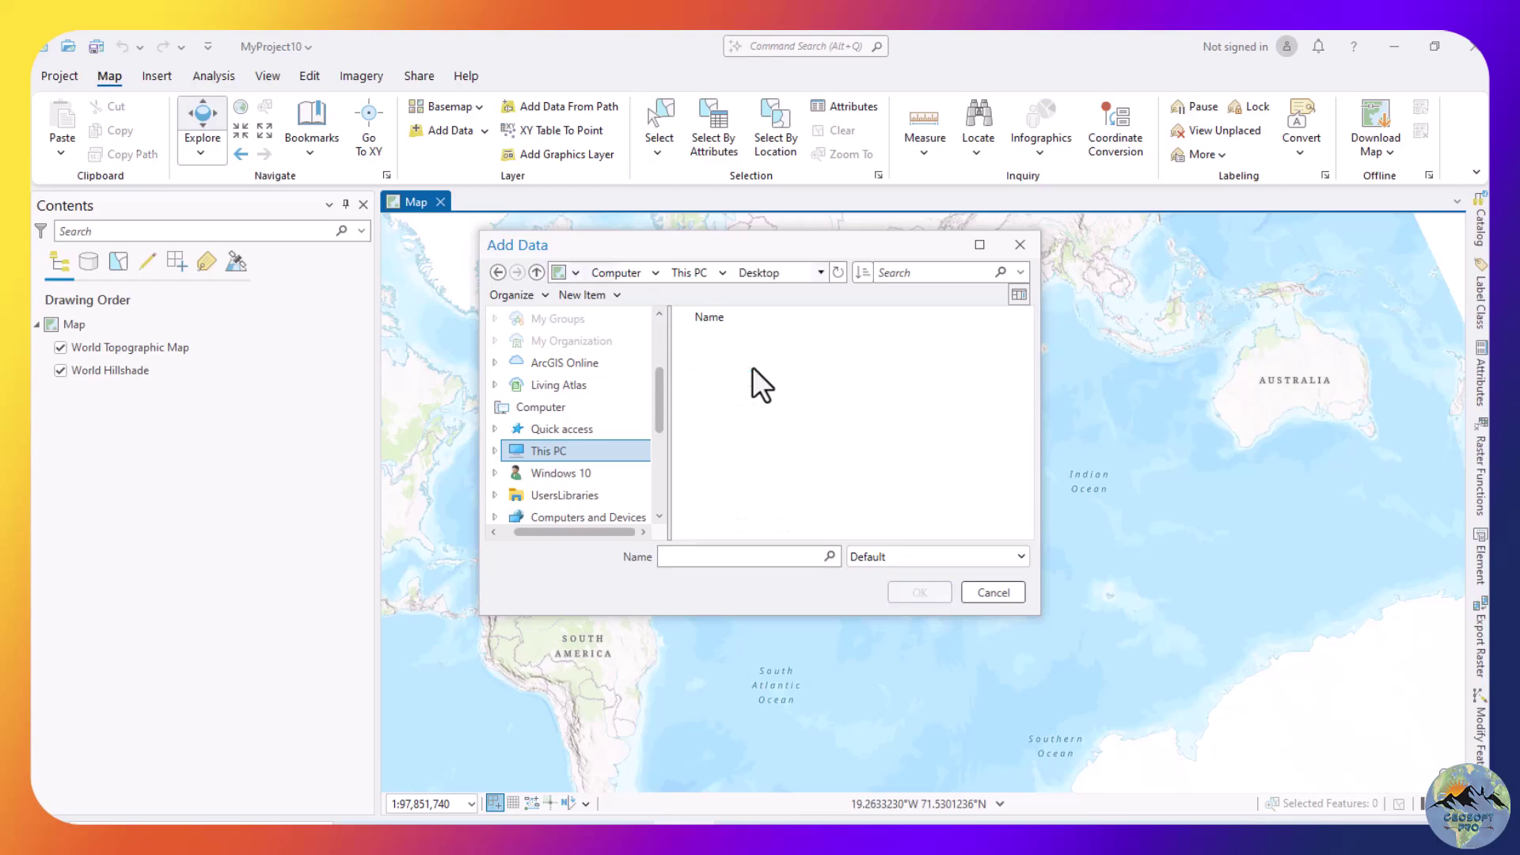
Add Dem_Khuzdar.tif from the Global Mapper Data folder to the map and calculate its raster statistics.
click(759, 451)
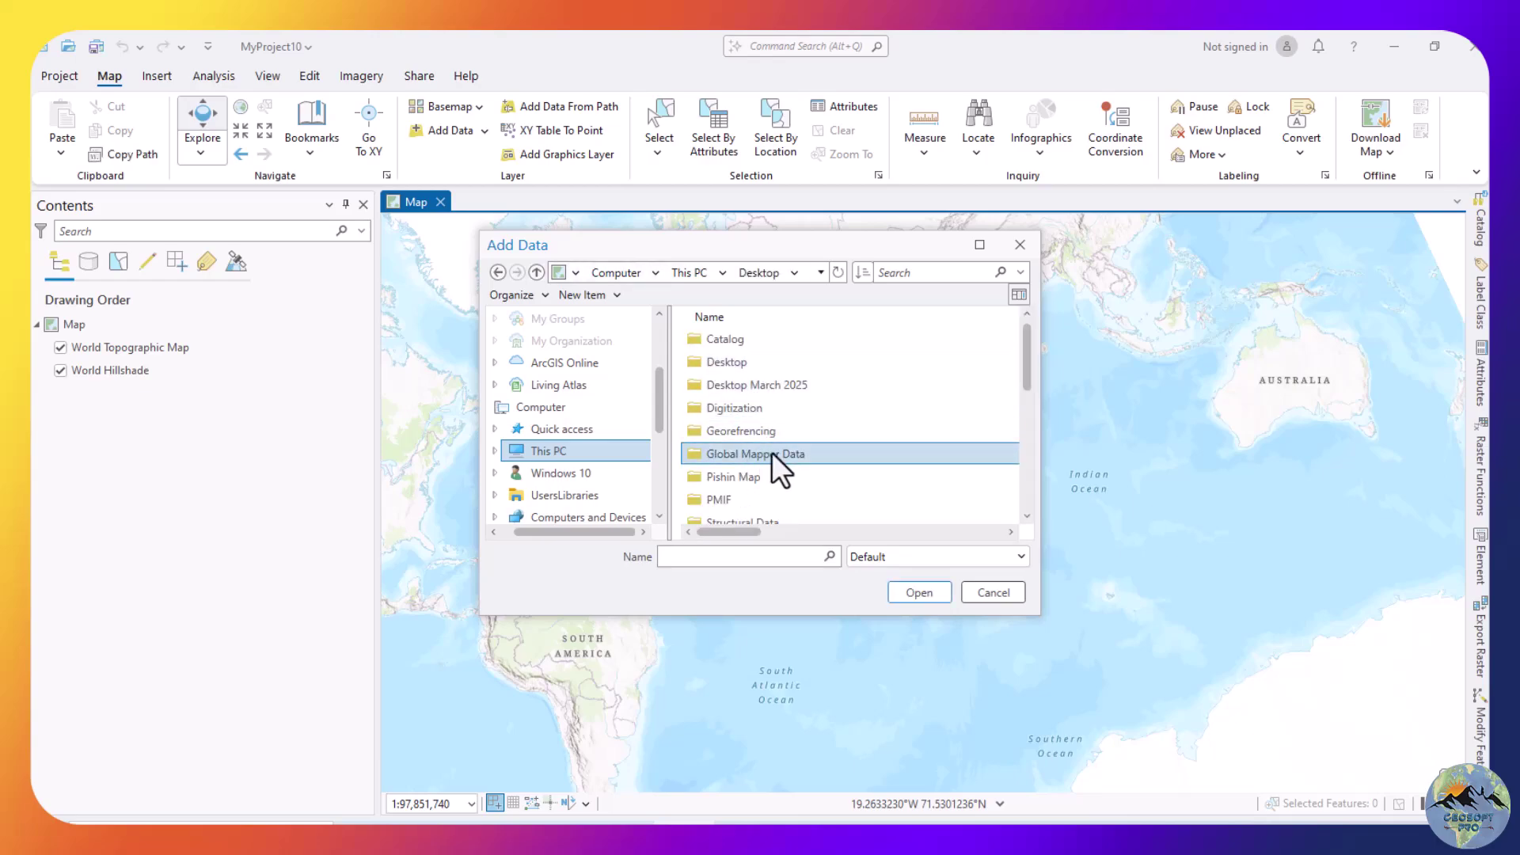
double_click(771, 453)
click(758, 366)
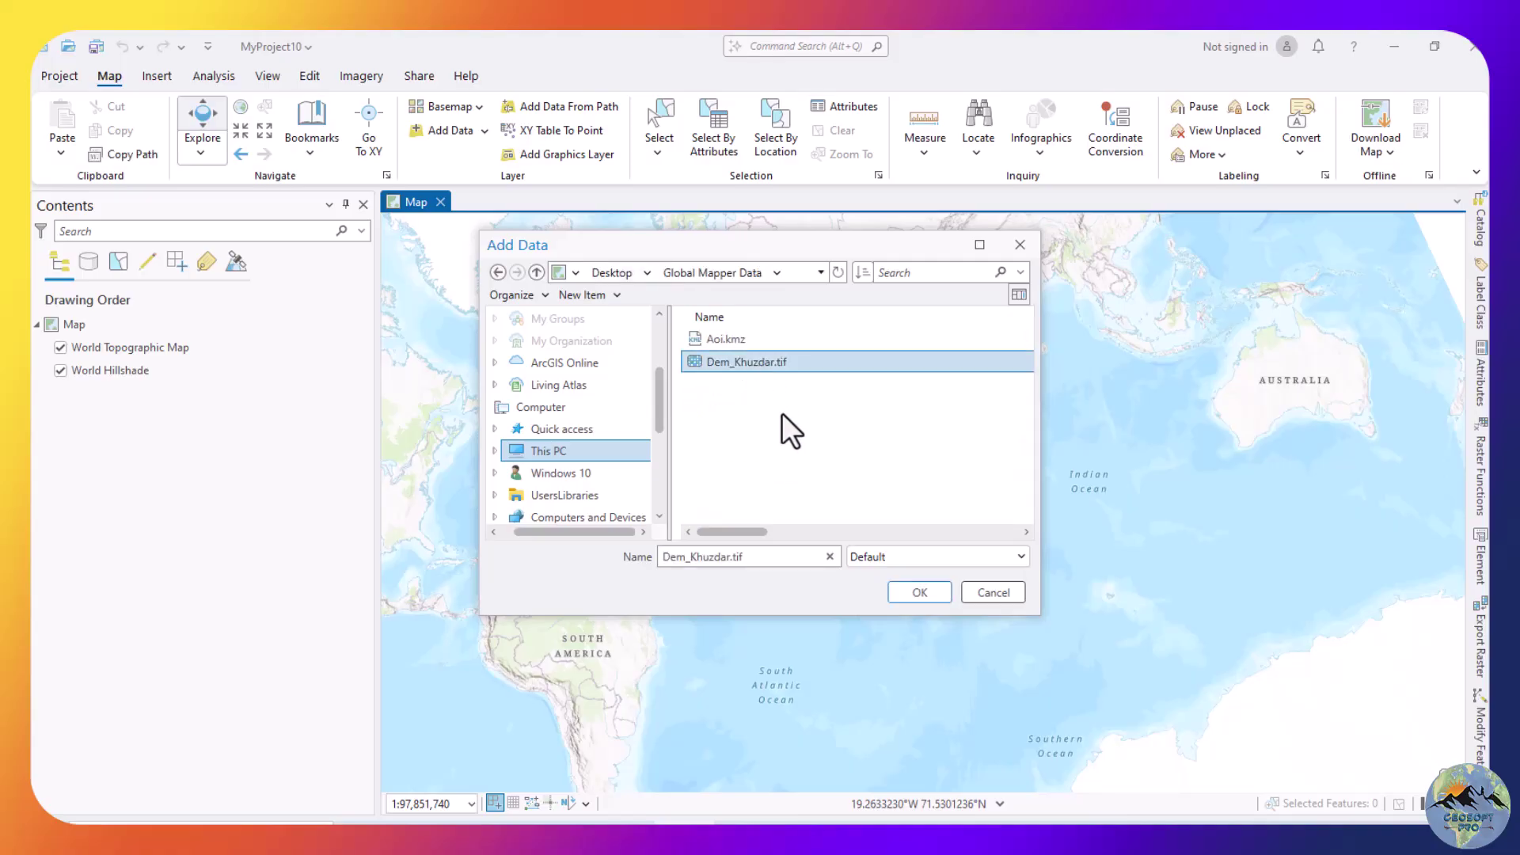
click(932, 596)
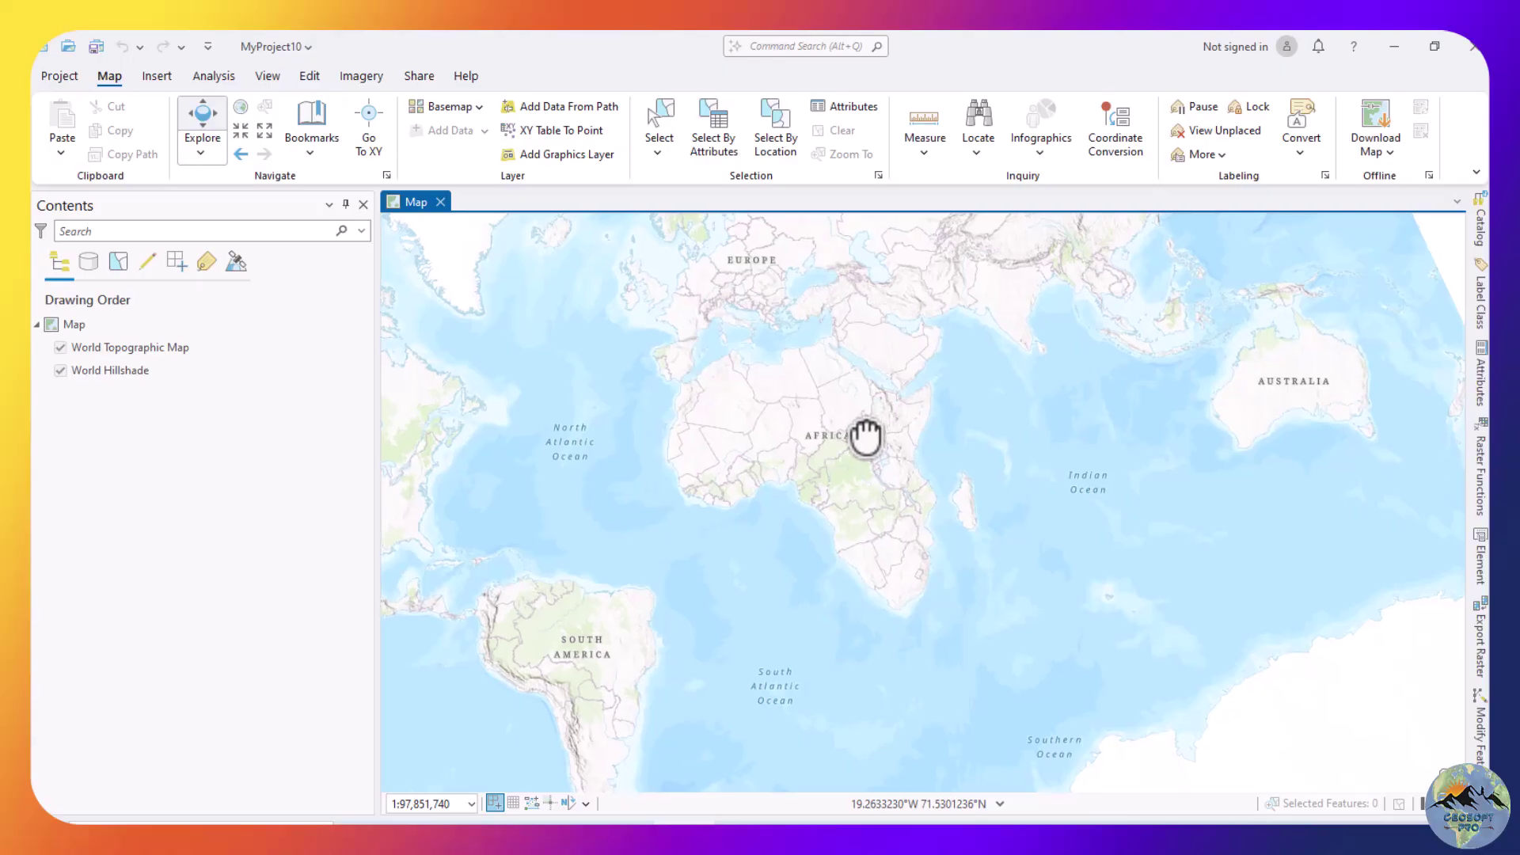
drag(869, 431, 838, 519)
scroll(811, 448, up, 2)
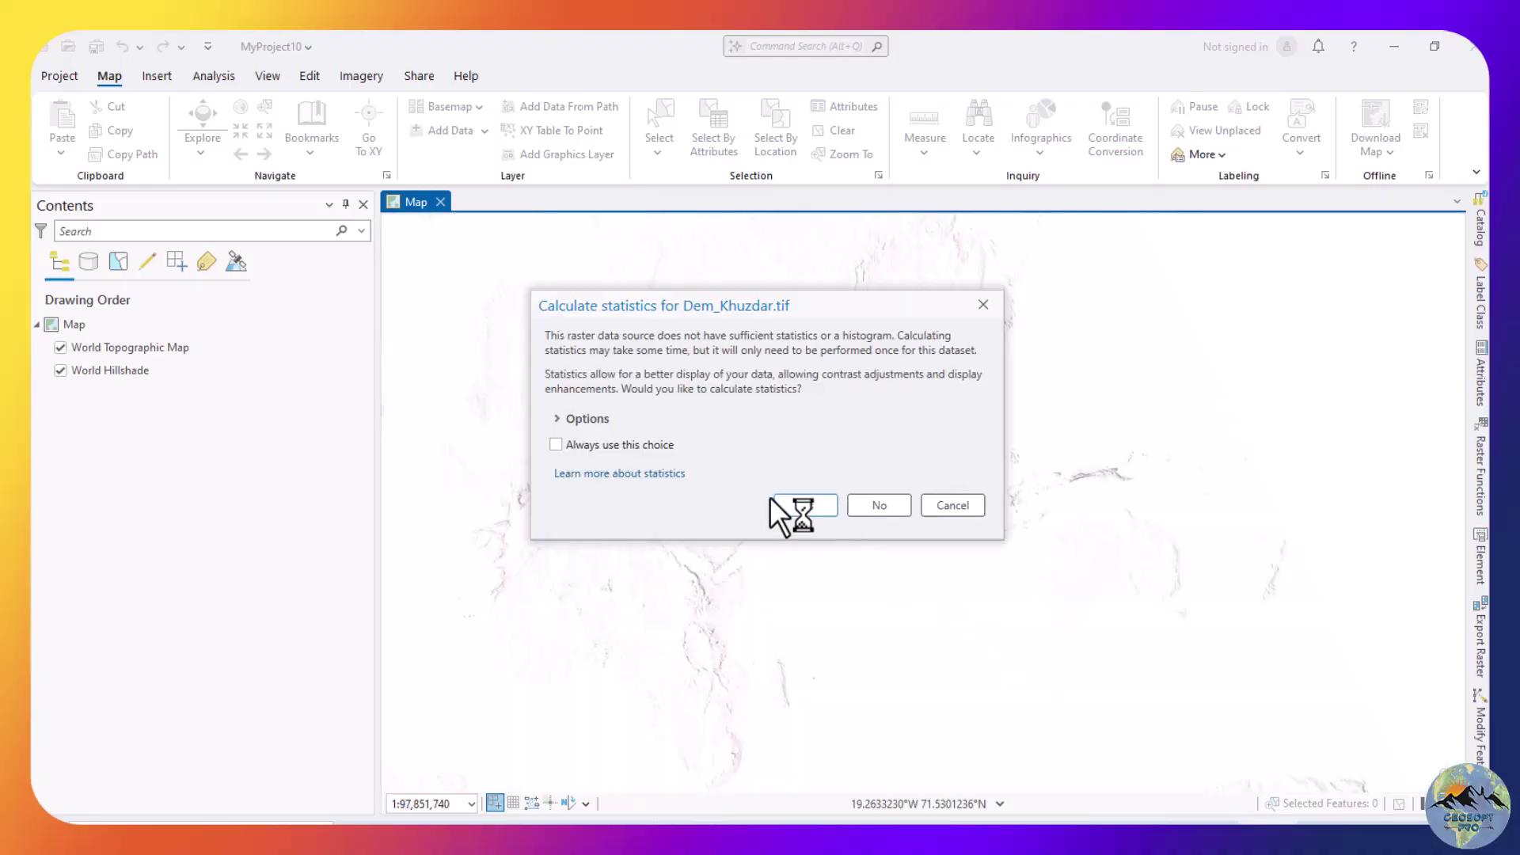
click(804, 507)
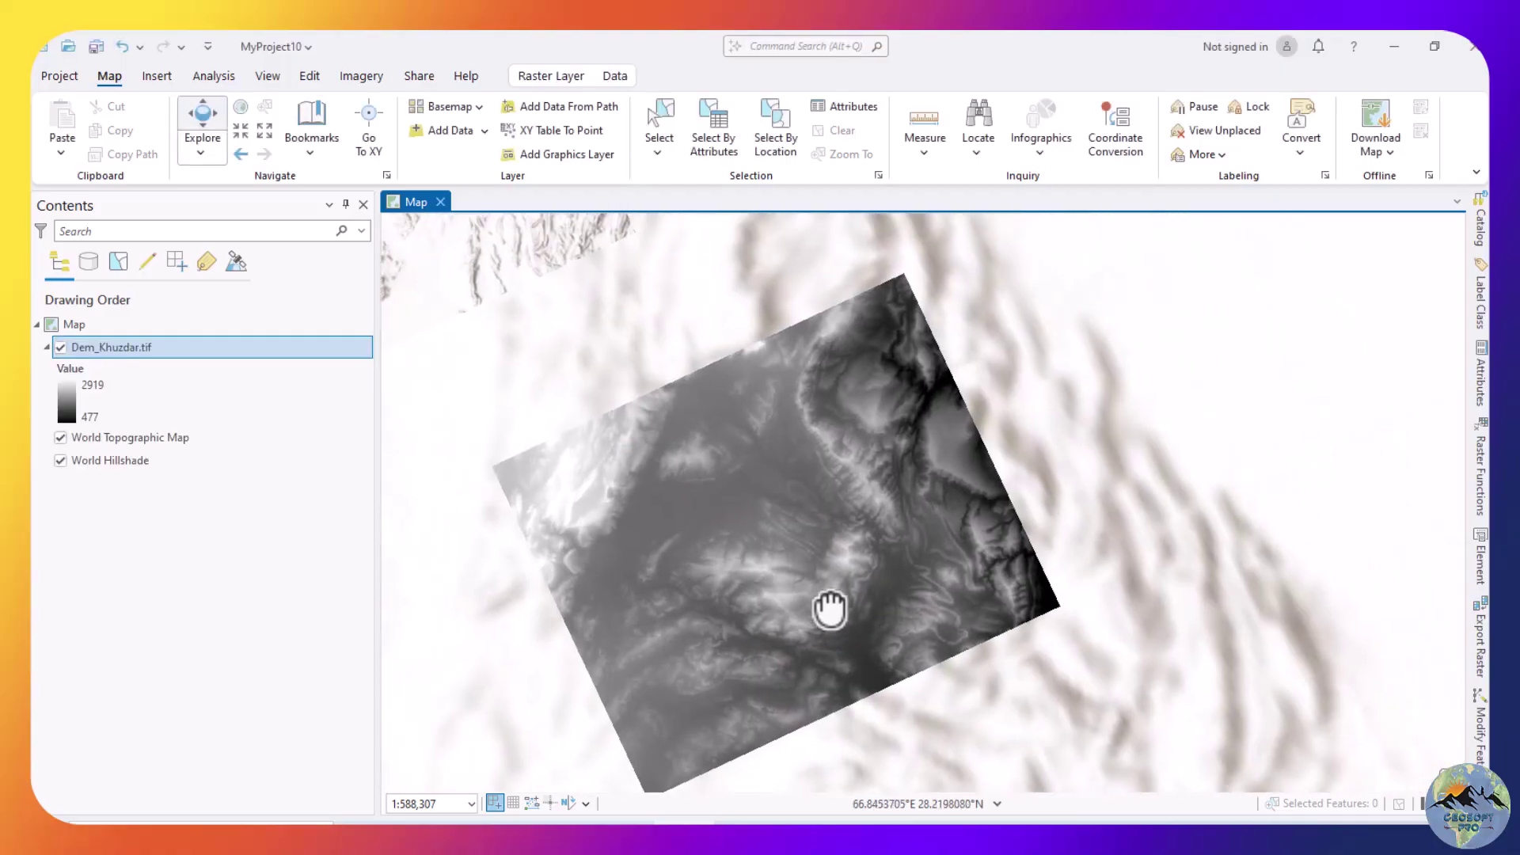
Set the map's rotation to 0 in the map properties.
scroll(824, 605, down, 3)
drag(824, 614, 805, 515)
scroll(857, 562, up, 3)
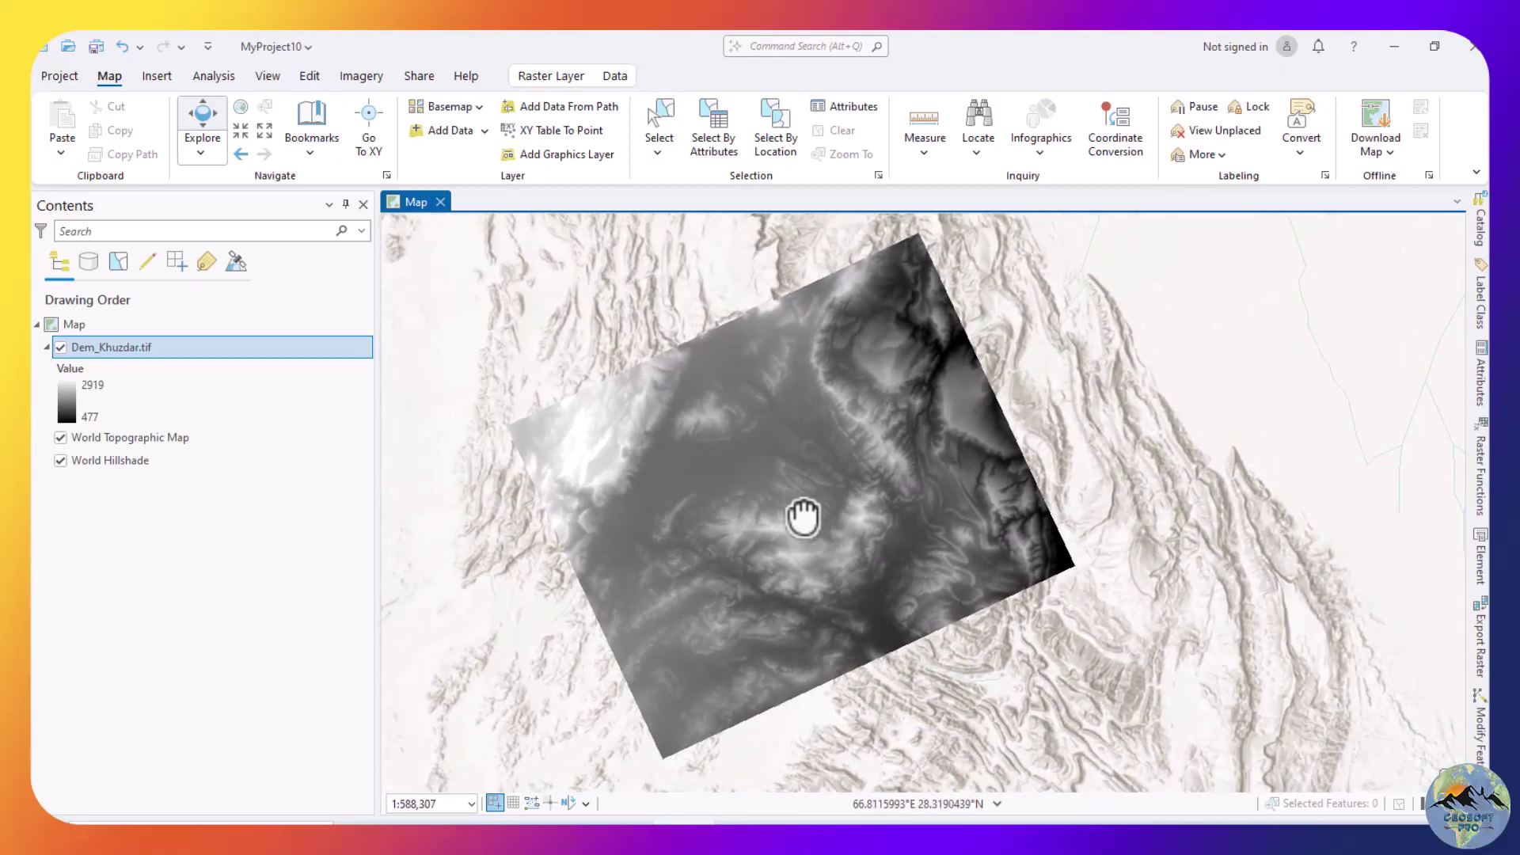
click(73, 324)
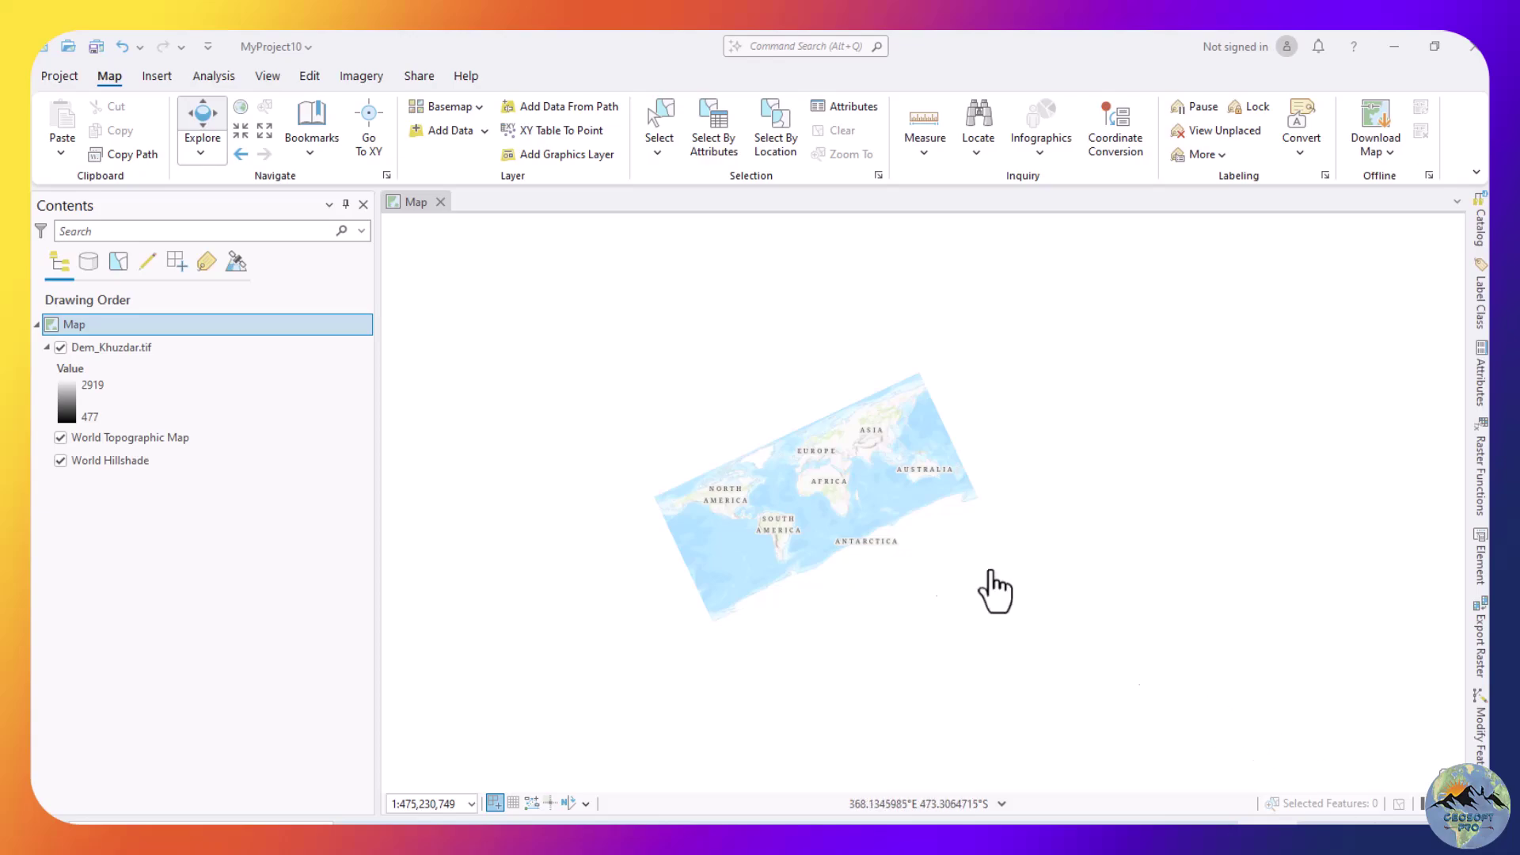
scroll(835, 594, up, 2)
mouse_move(838, 515)
mouse_down()
mouse_move(845, 568)
mouse_move(831, 533)
mouse_move(784, 526)
mouse_move(830, 516)
mouse_up()
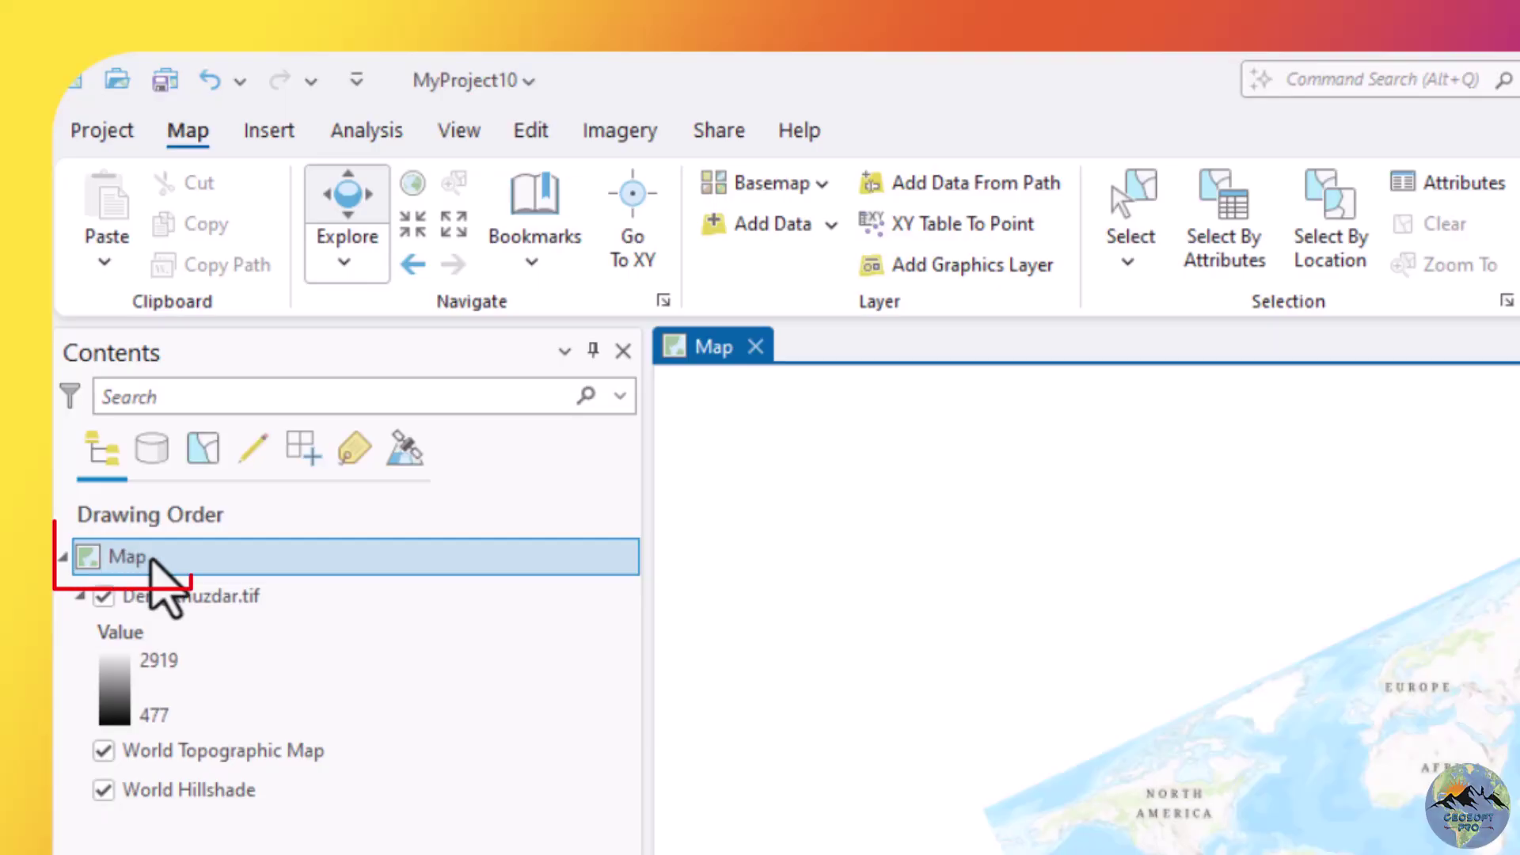
right_click(204, 568)
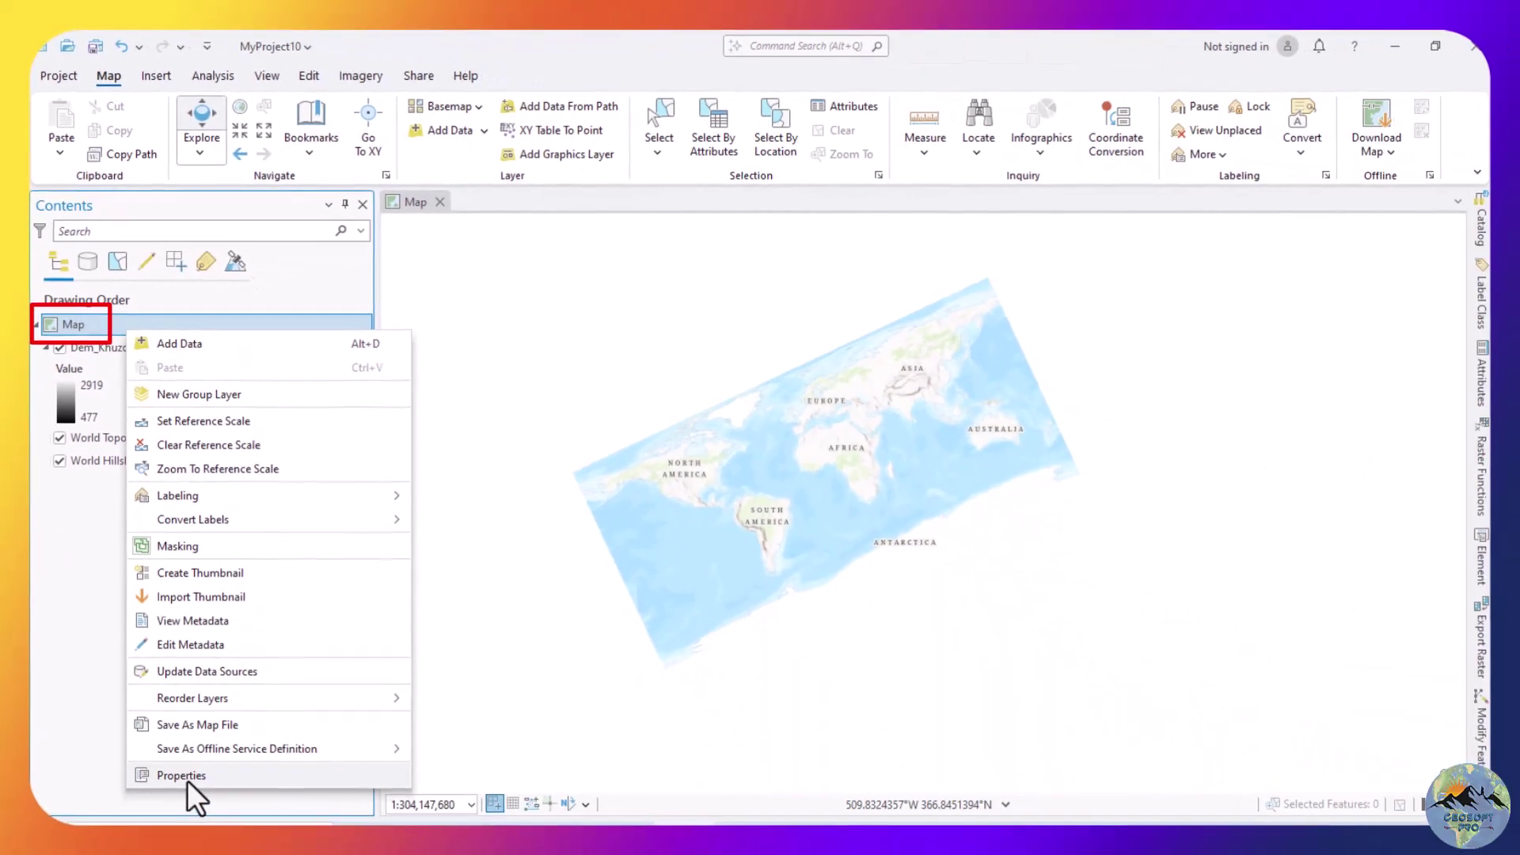
click(188, 778)
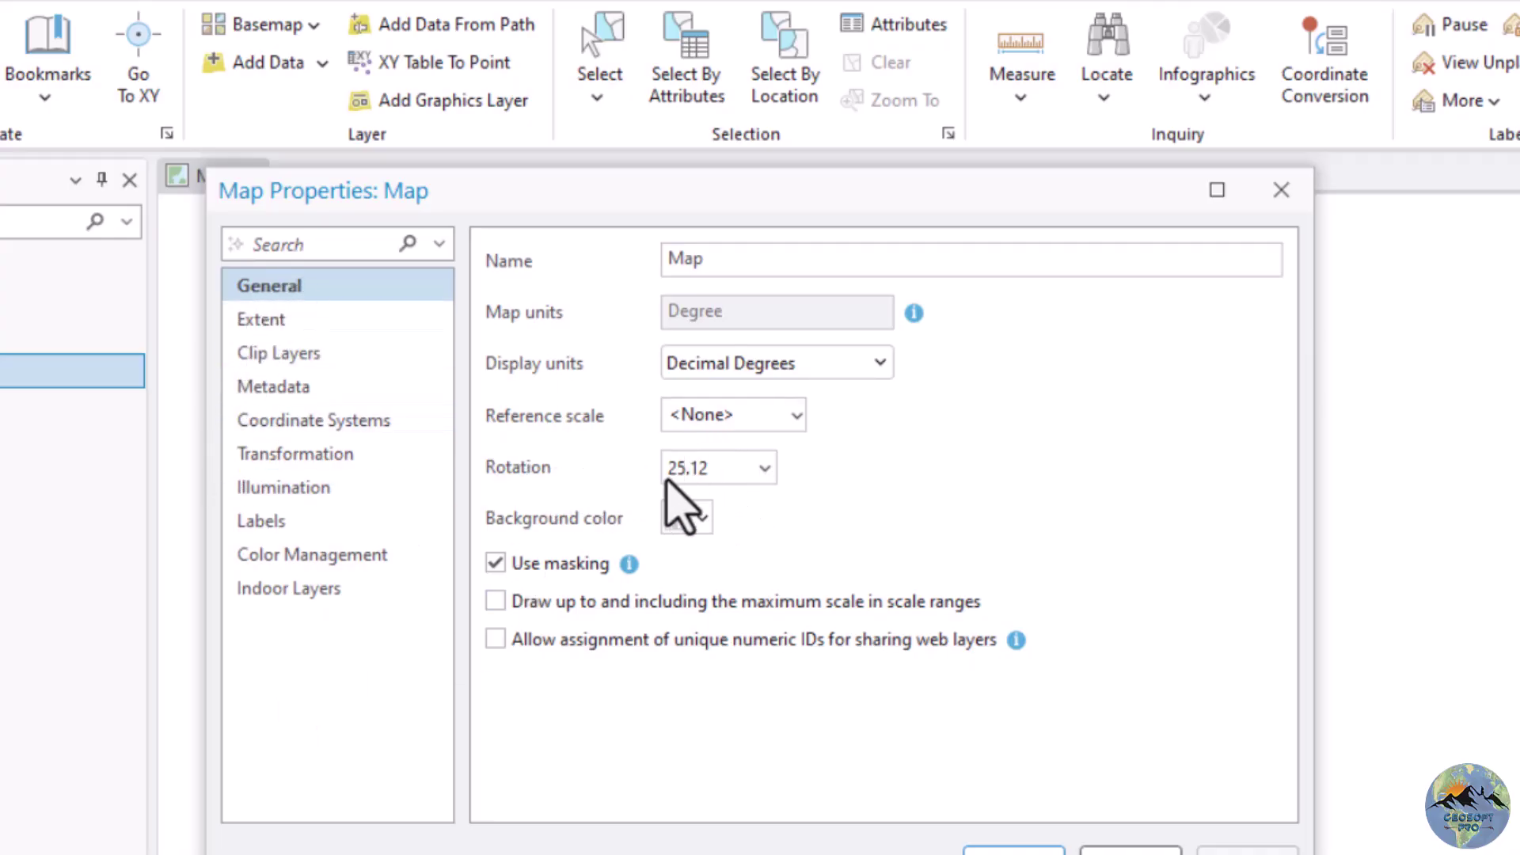
double_click(709, 469)
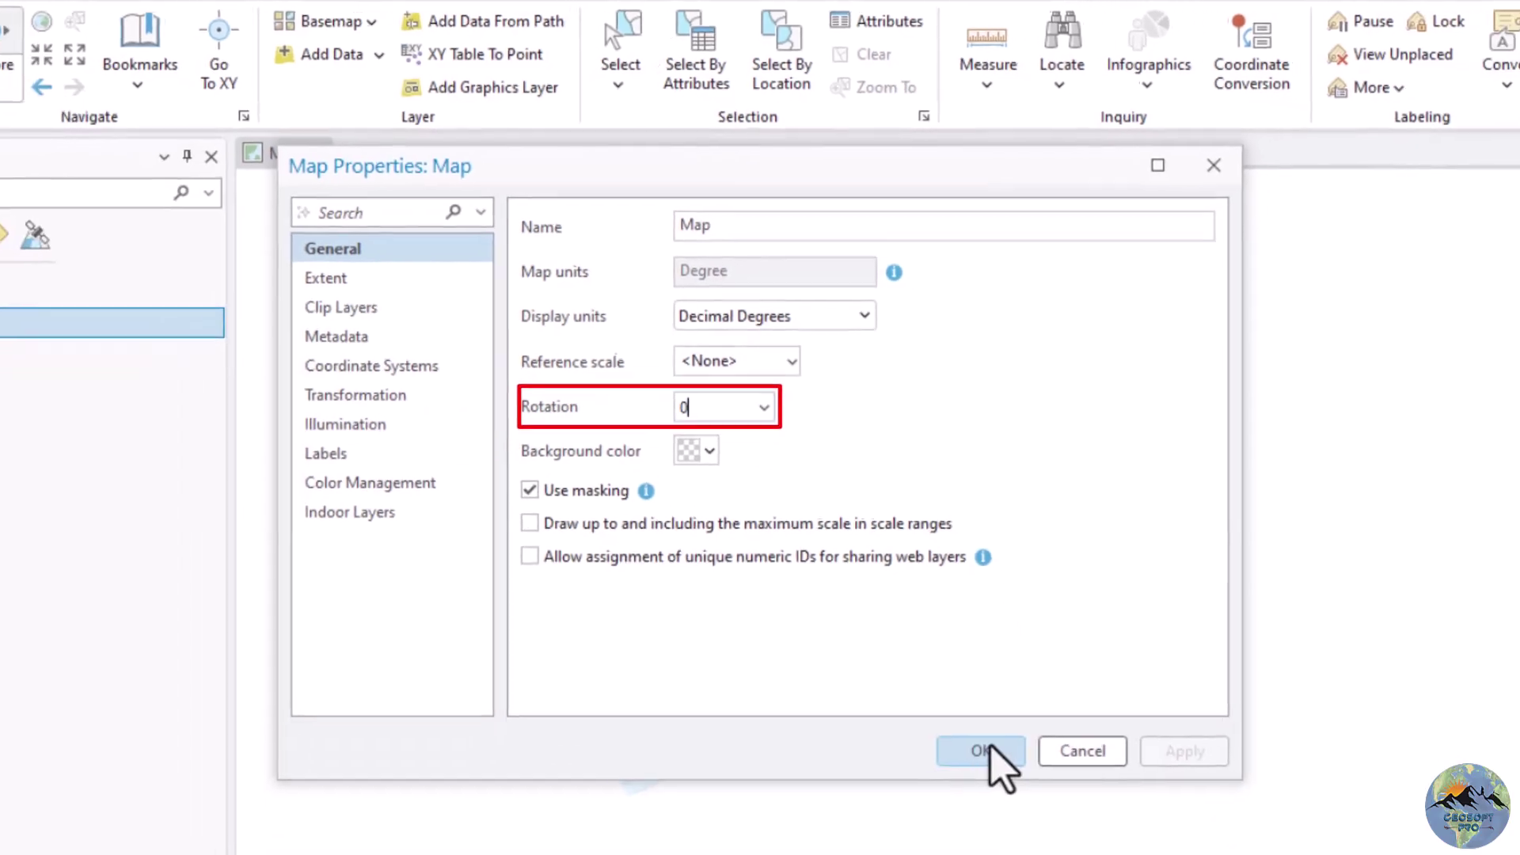
click(1021, 852)
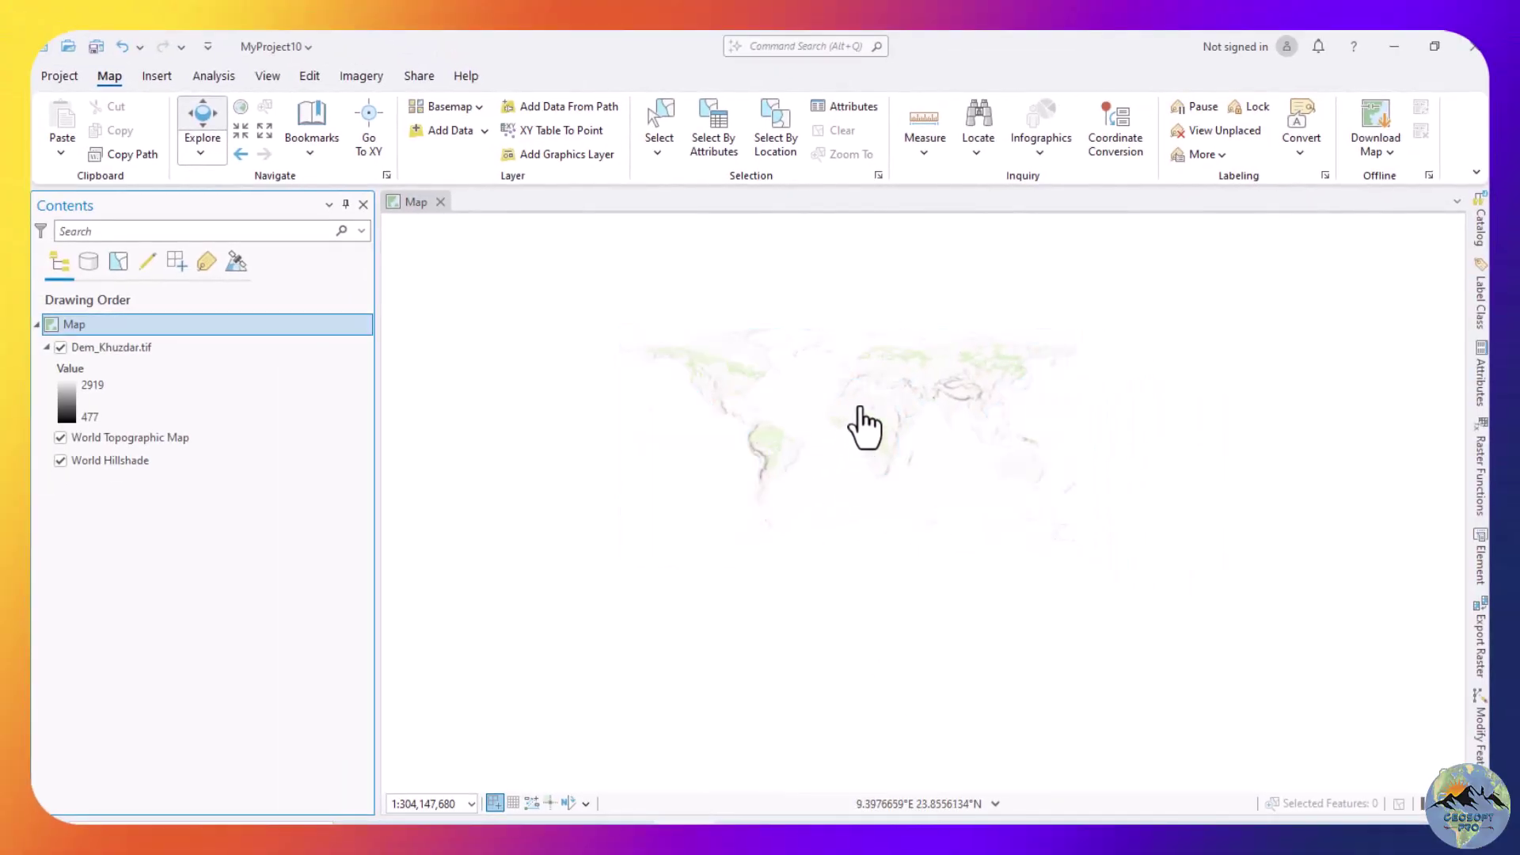
Examine the orientation and extent of the Dem_Khuzdar.tif raster against the basemap.
scroll(863, 475, up, 2)
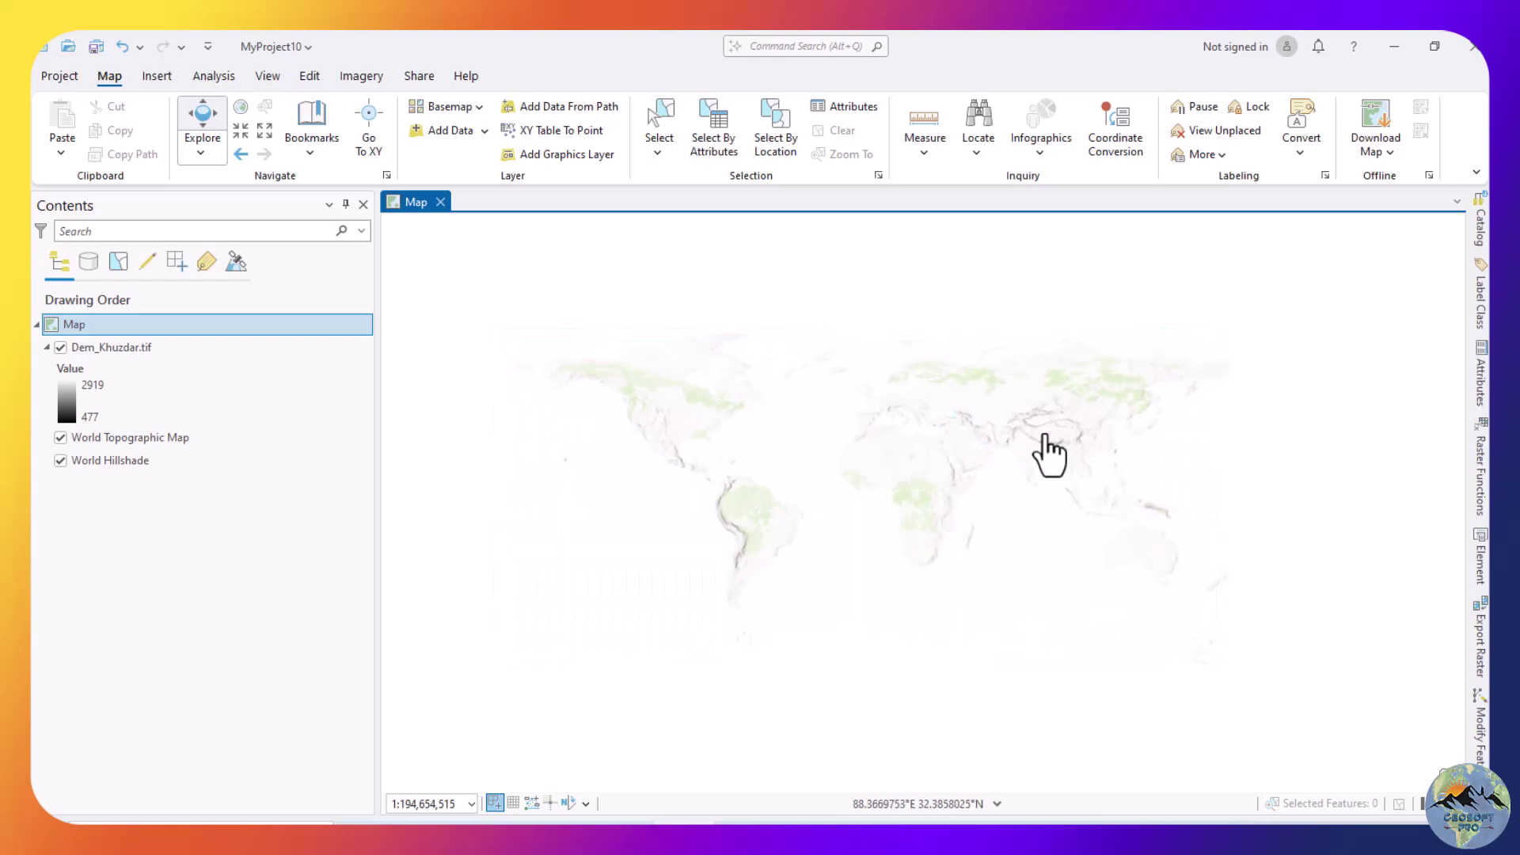
scroll(1024, 453, up, 2)
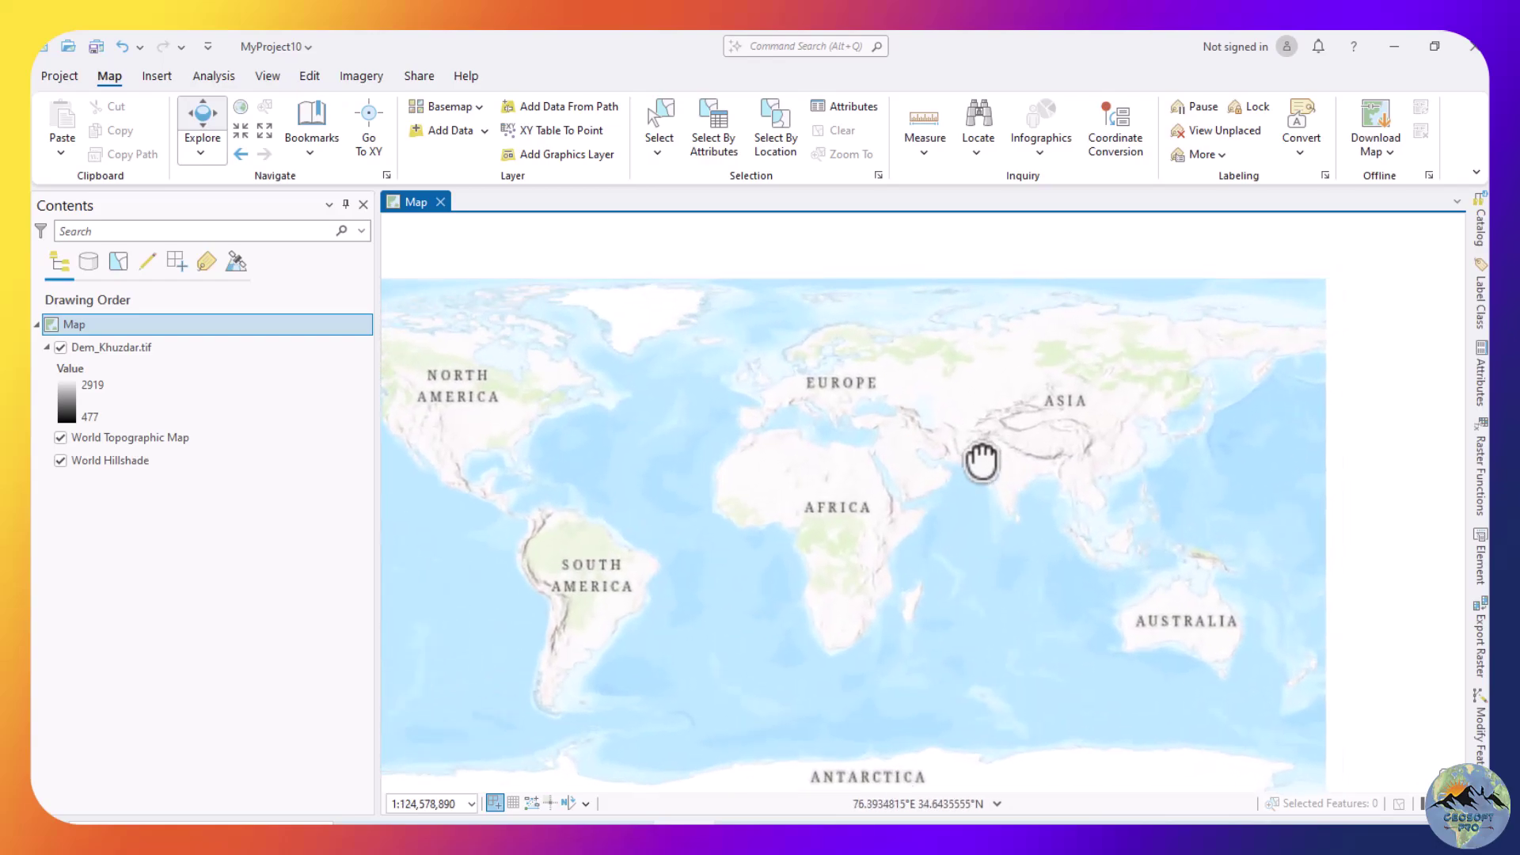
drag(984, 458, 950, 479)
scroll(950, 481, up, 10)
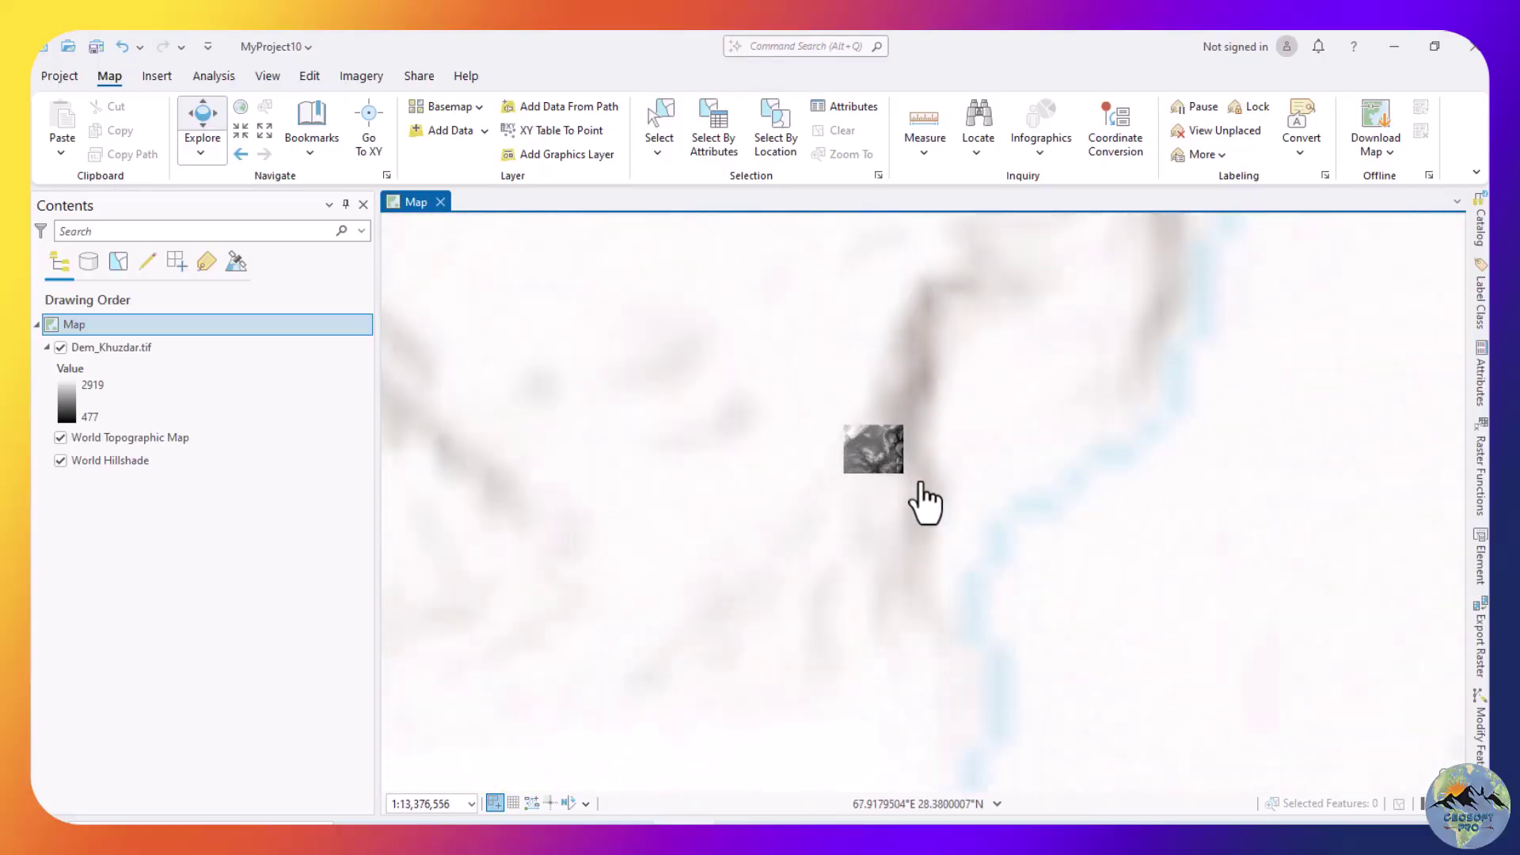
scroll(859, 459, up, 5)
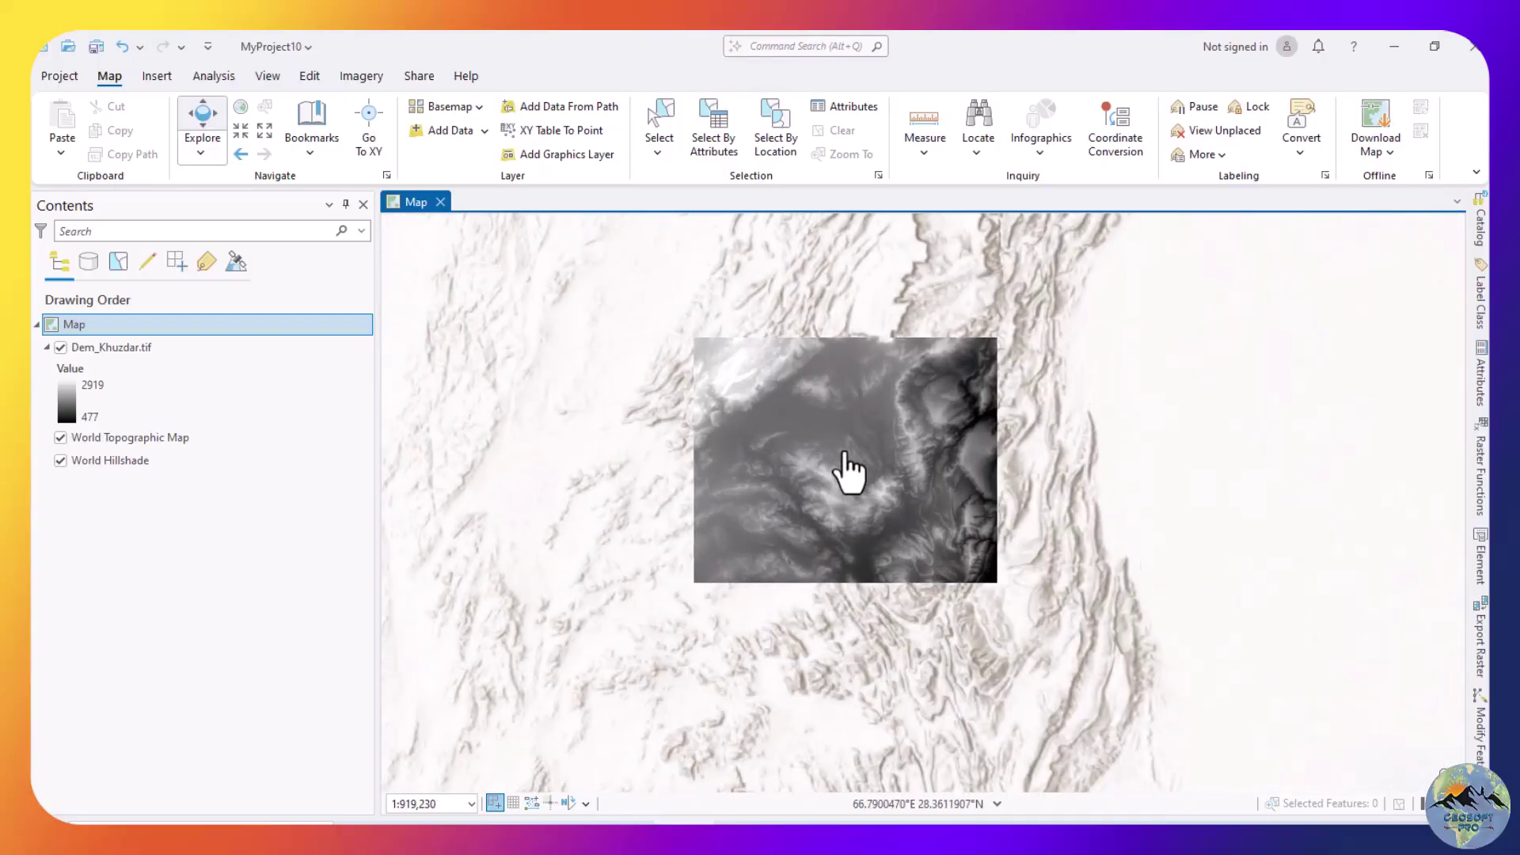
drag(851, 473, 791, 515)
scroll(774, 526, up, 1)
scroll(787, 502, down, 1)
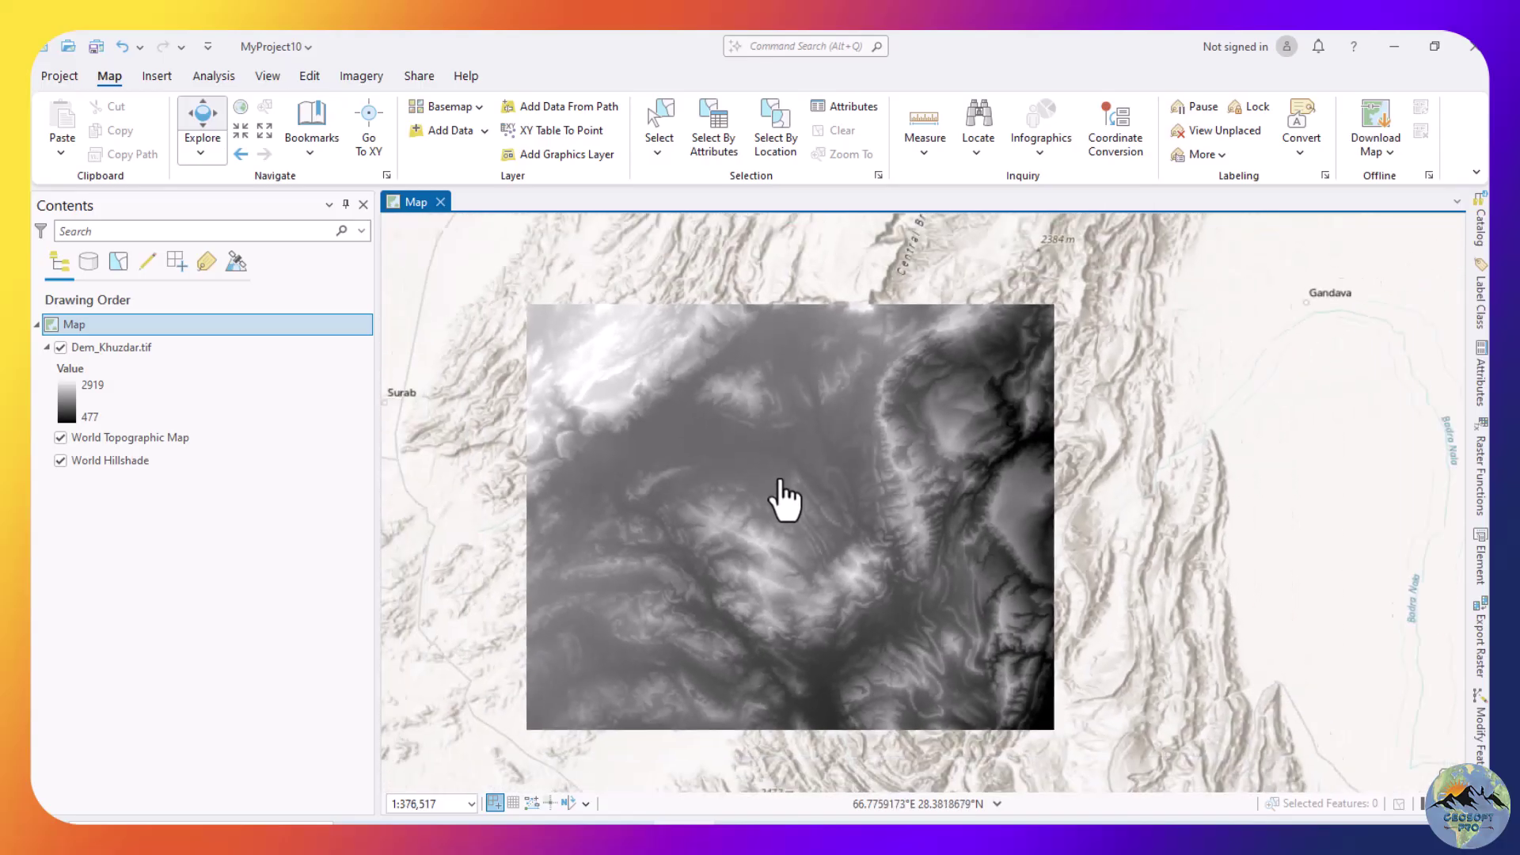
Symbolize Dem_Khuzdar.tif with Stretch and the continuous green-yellow-red color scheme.
click(92, 345)
right_click(92, 345)
scroll(190, 665, down, 1)
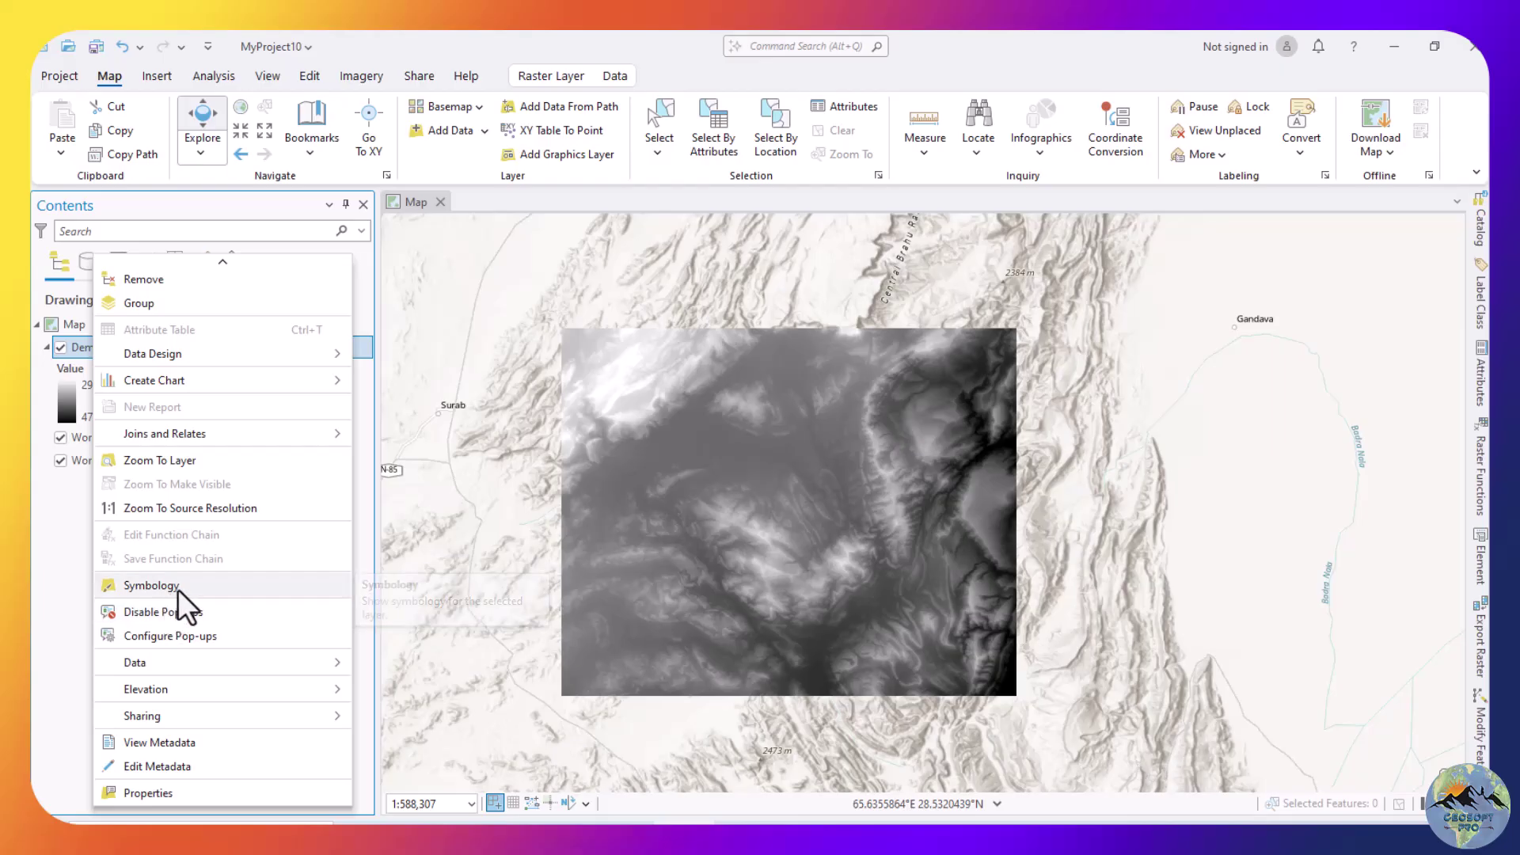
click(150, 586)
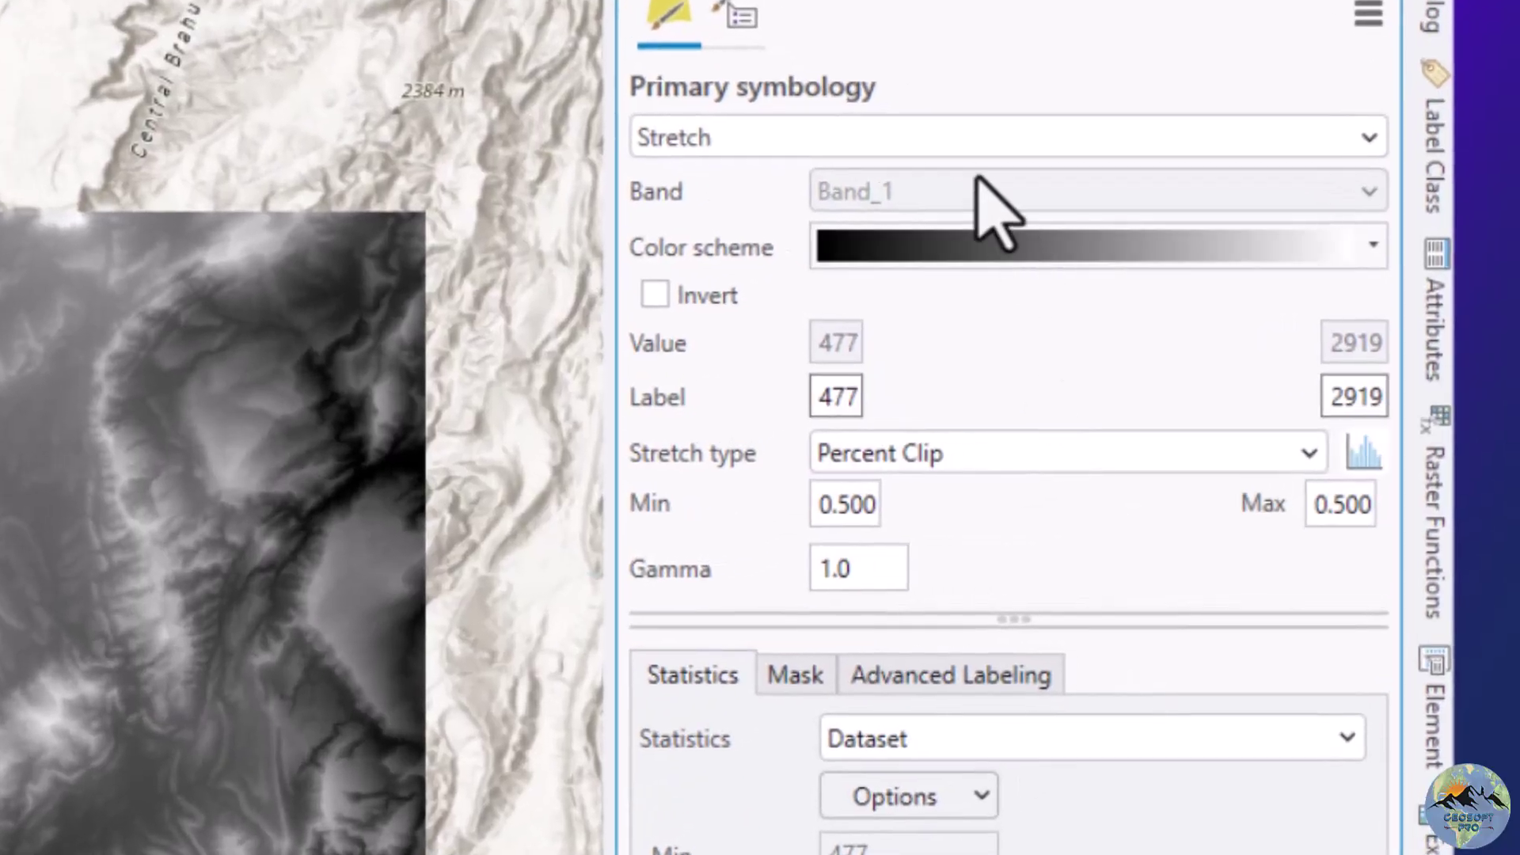
click(833, 148)
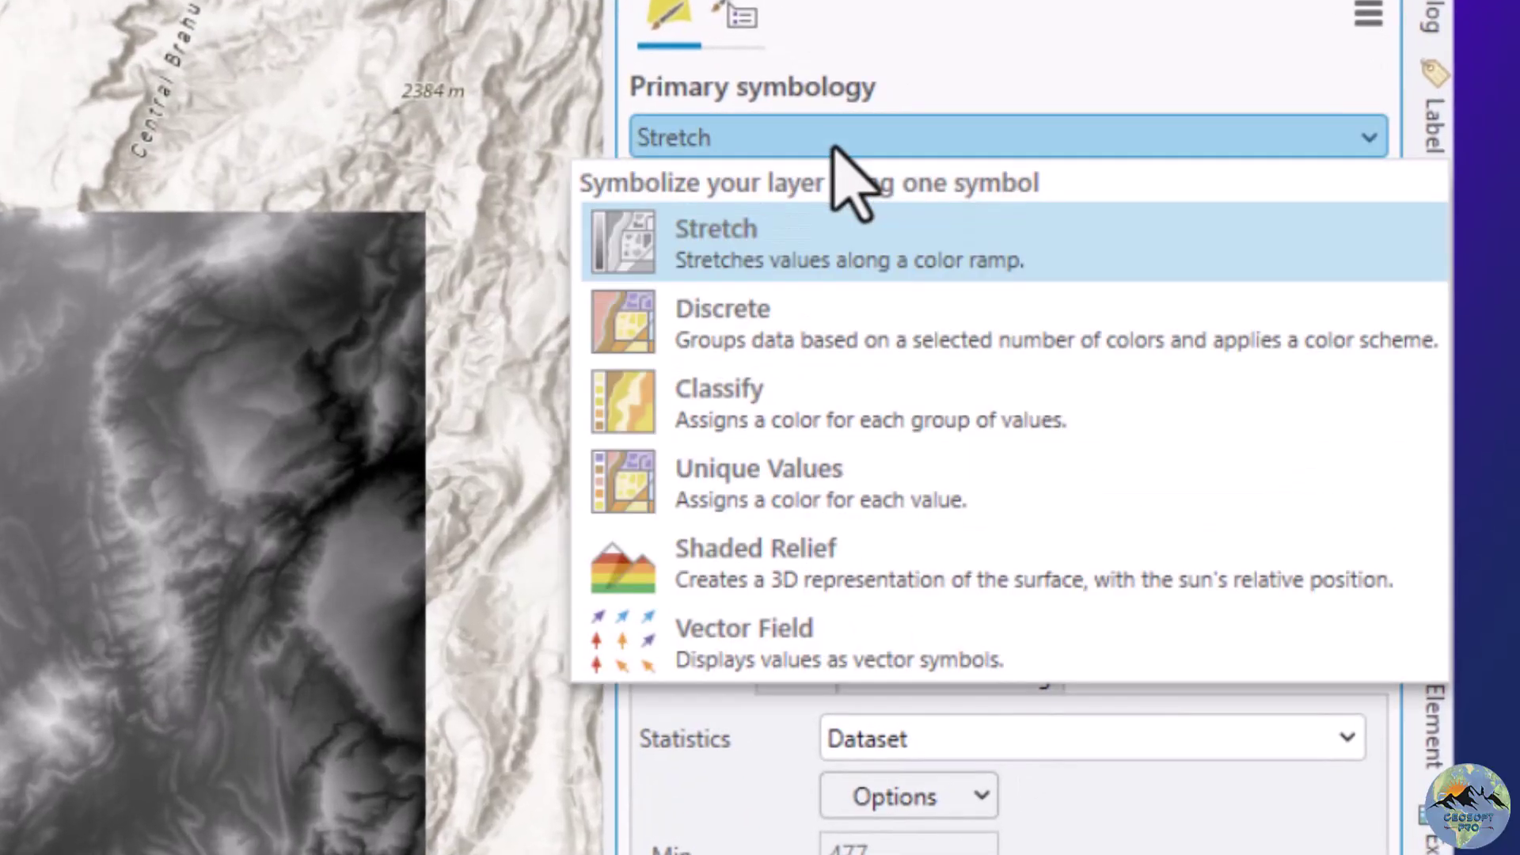
click(830, 242)
click(999, 251)
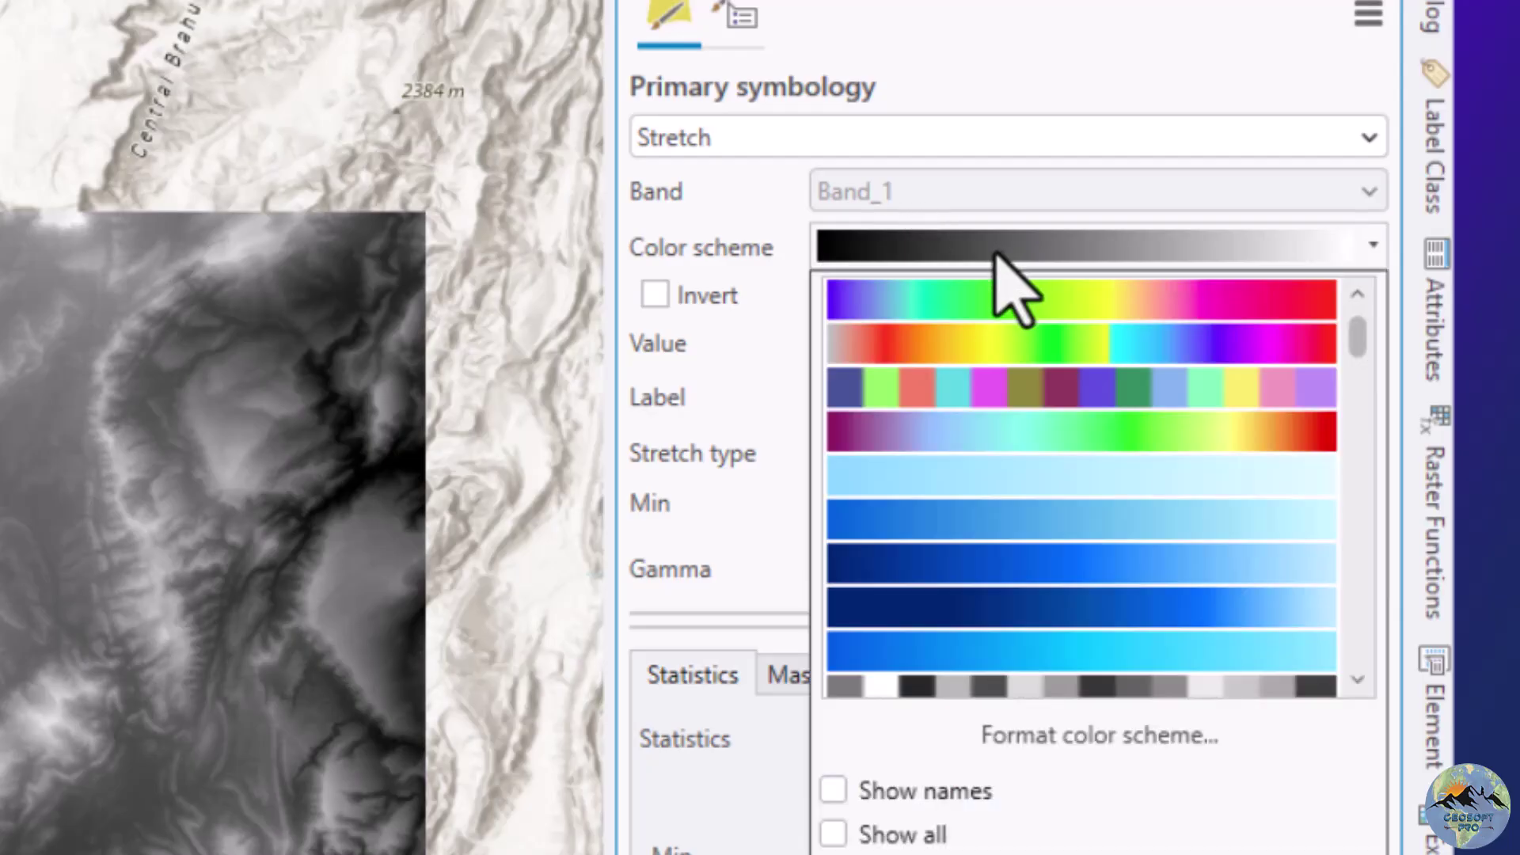
scroll(1022, 388, down, 1)
scroll(1025, 411, down, 5)
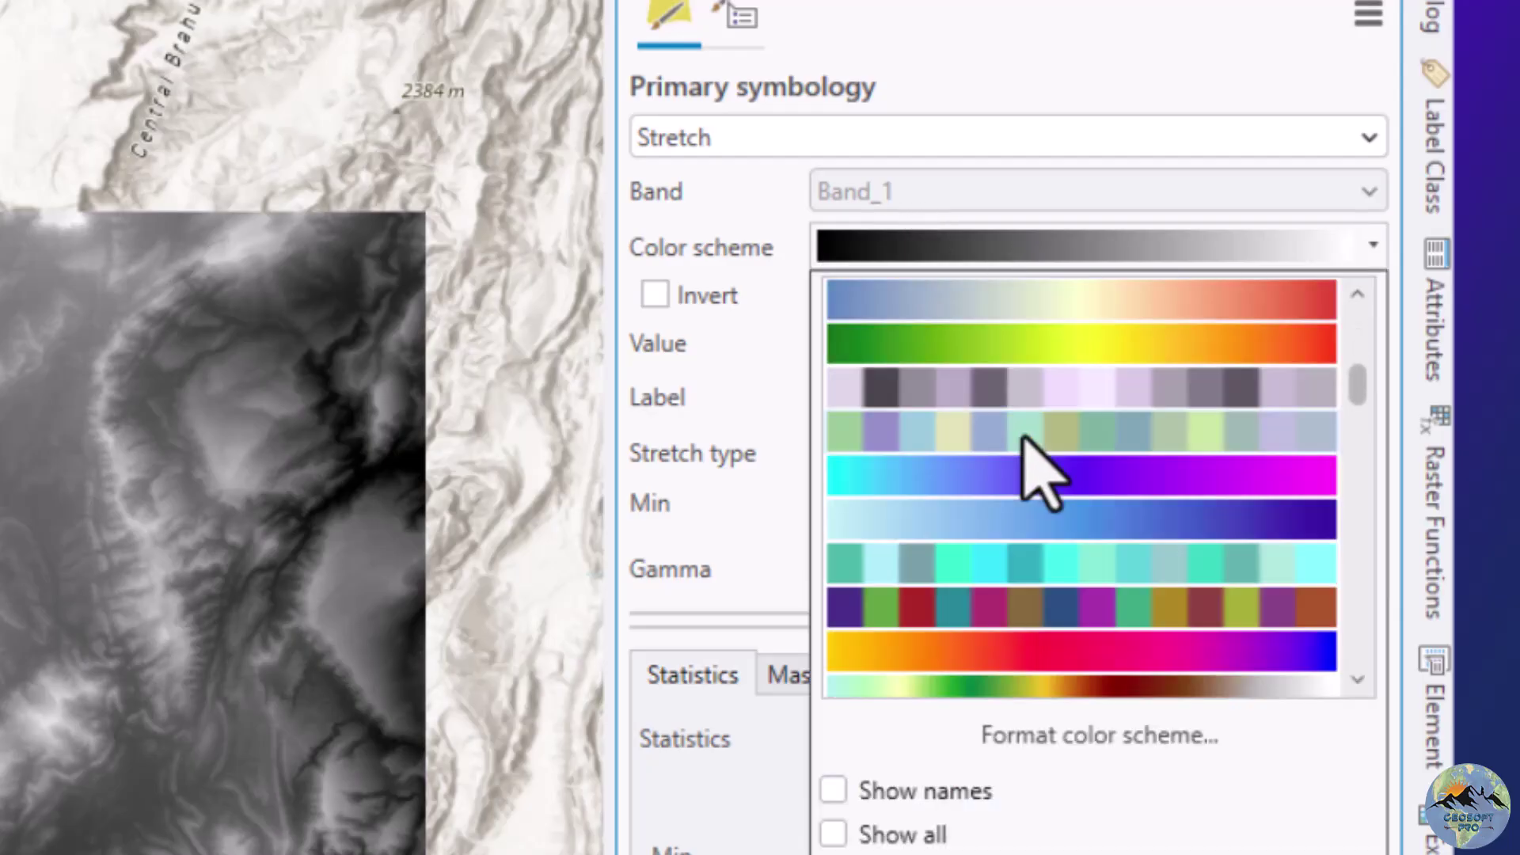
click(1050, 341)
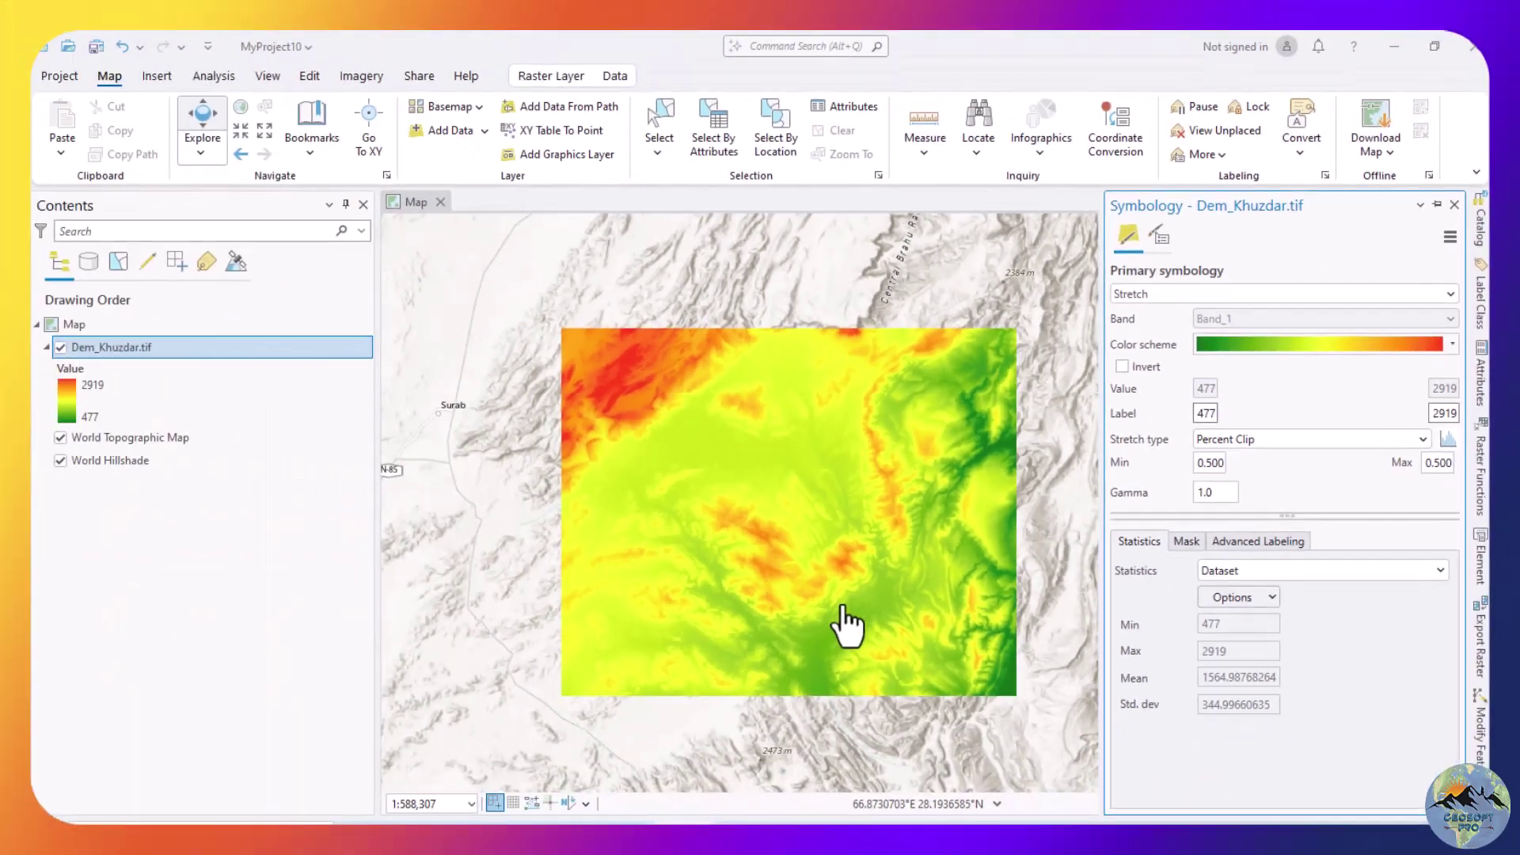
Set the layer blend of Dem_Khuzdar.tif to Linear Burn.
scroll(172, 786, up, 2)
drag(807, 645, 855, 600)
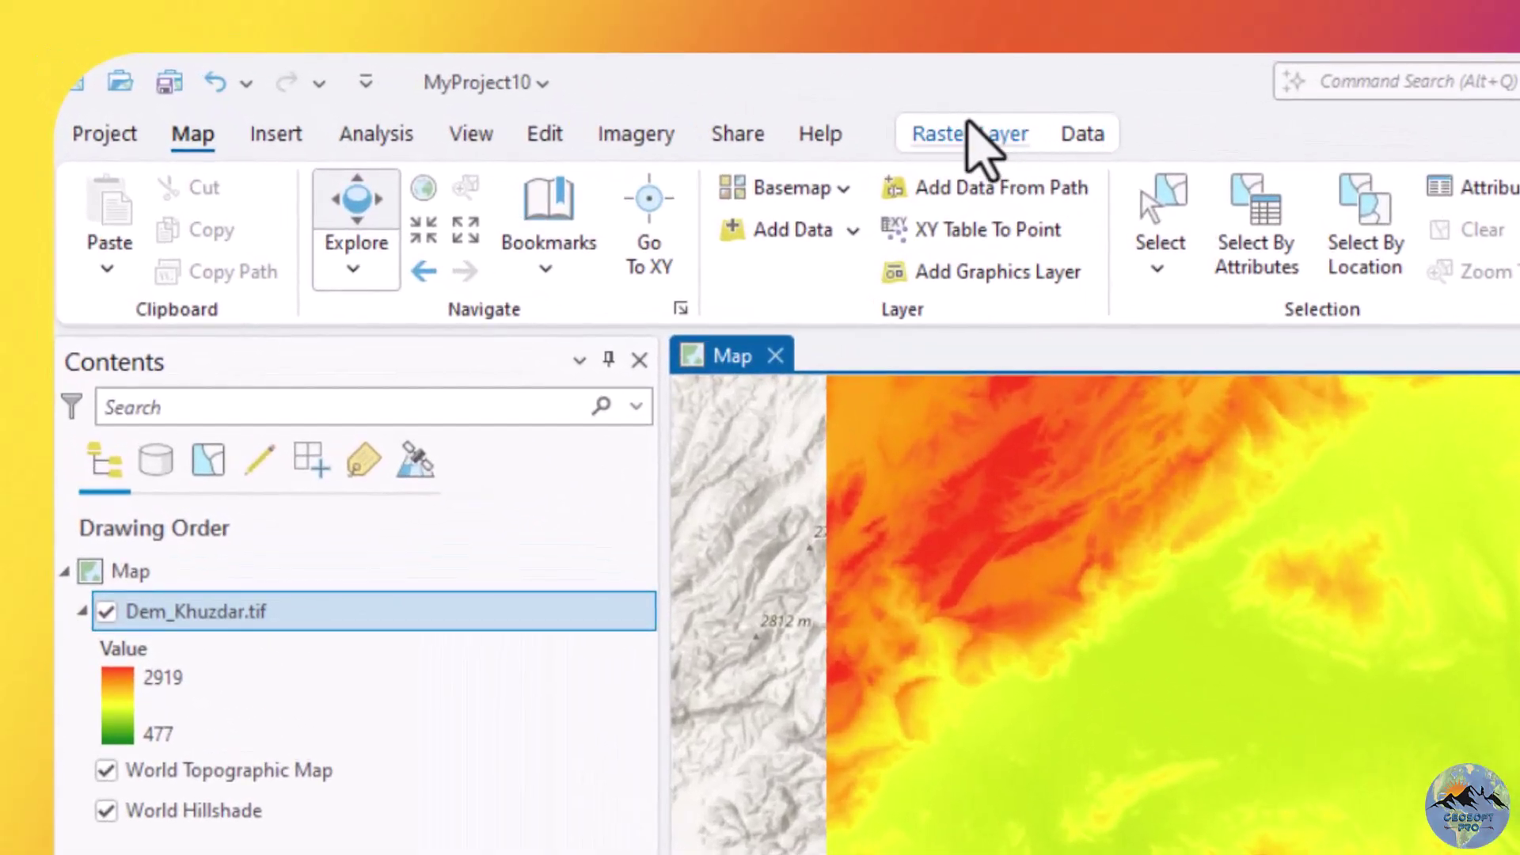
click(543, 76)
click(842, 232)
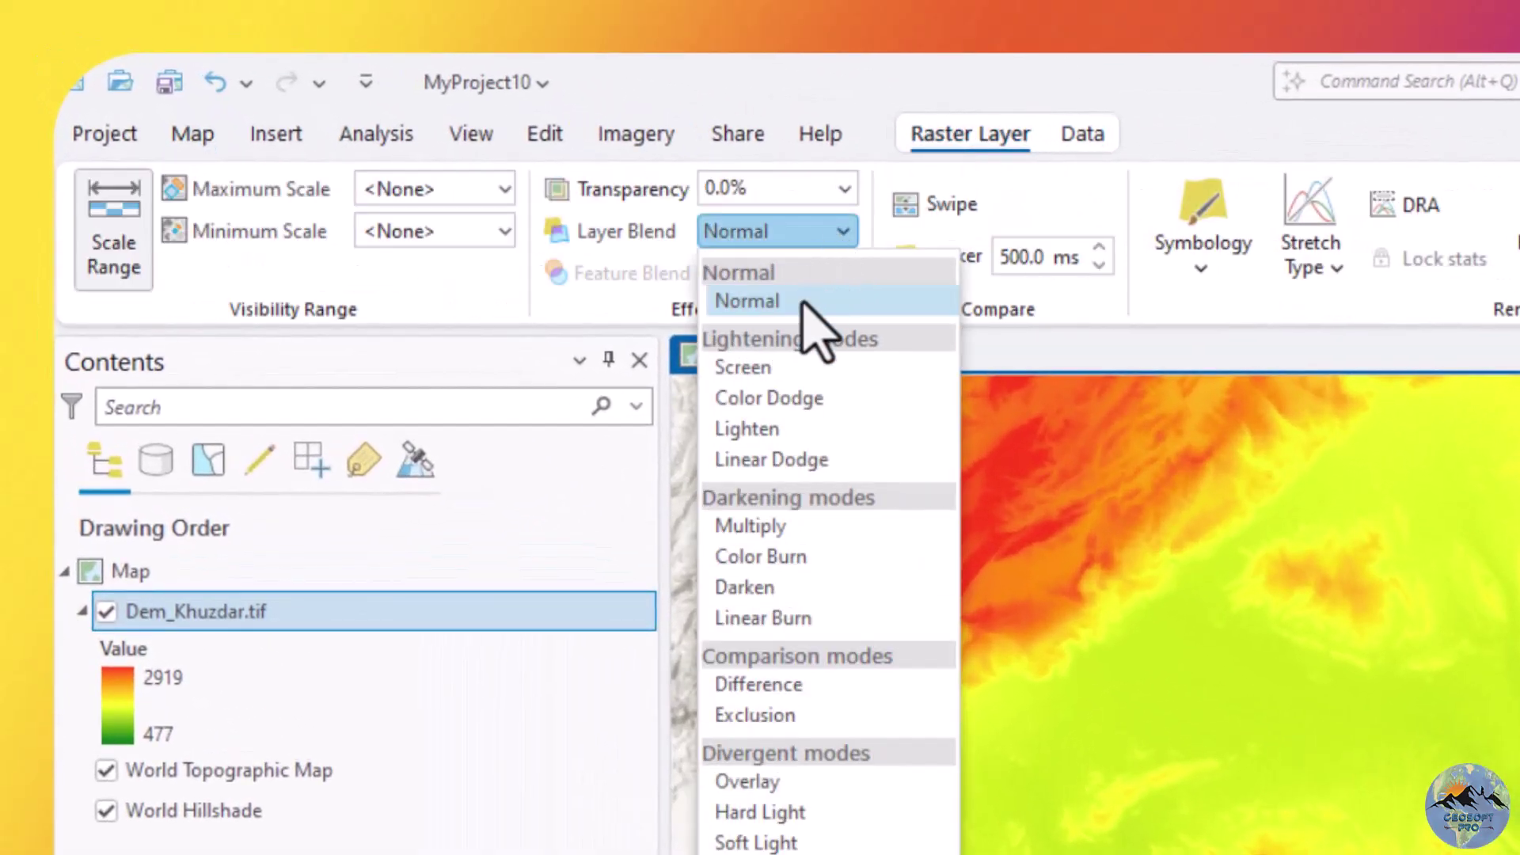
click(833, 621)
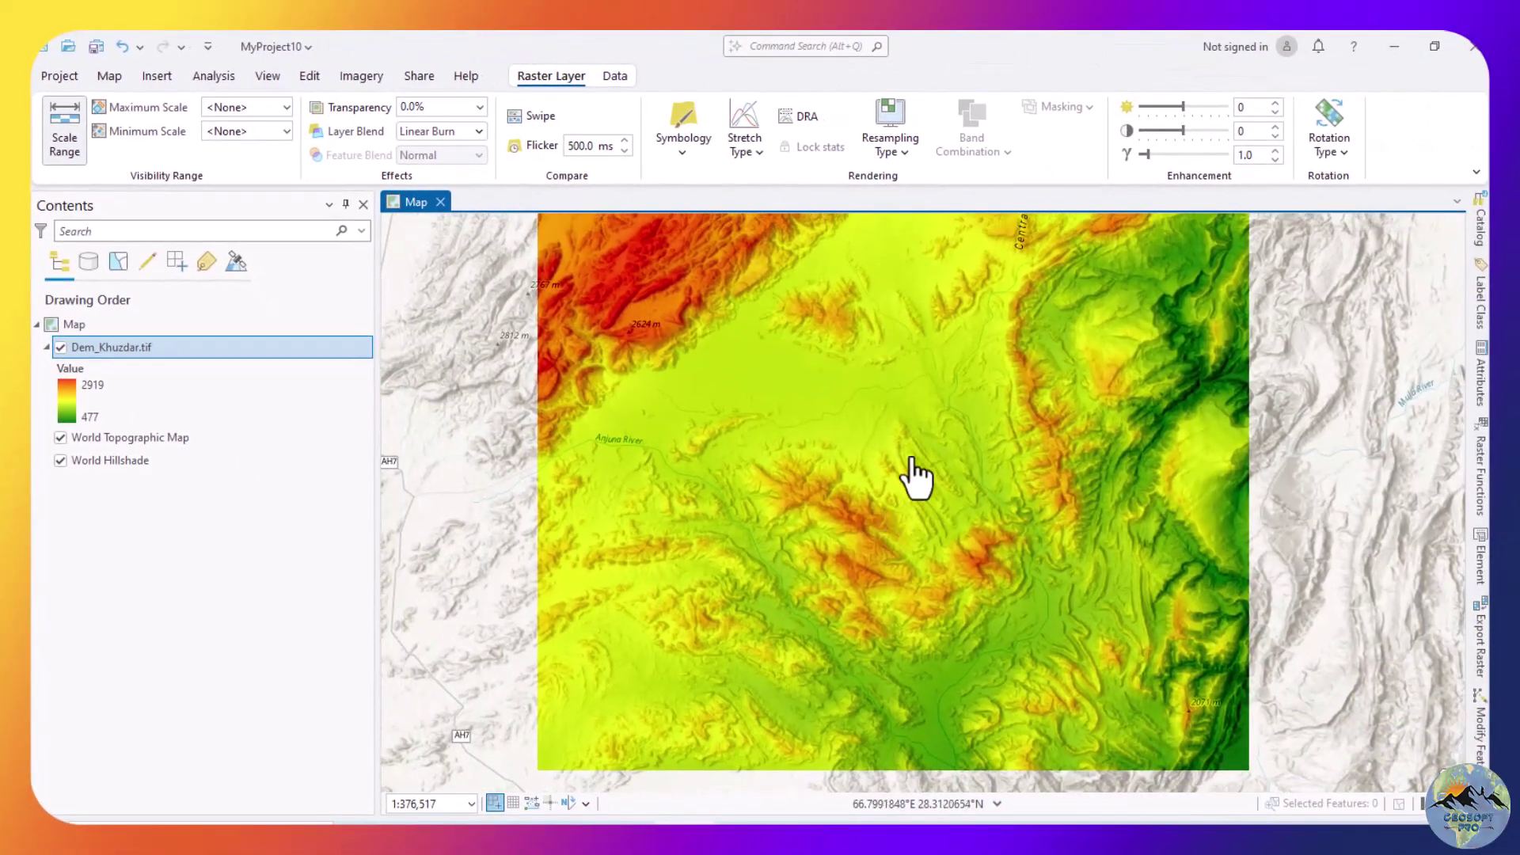
Examine the blended DEM's terrain relief up close, from the red highlands across to the green valleys.
drag(910, 487, 868, 536)
scroll(611, 316, up, 2)
scroll(682, 383, up, 2)
drag(681, 383, 746, 414)
scroll(803, 432, up, 2)
scroll(1051, 481, down, 2)
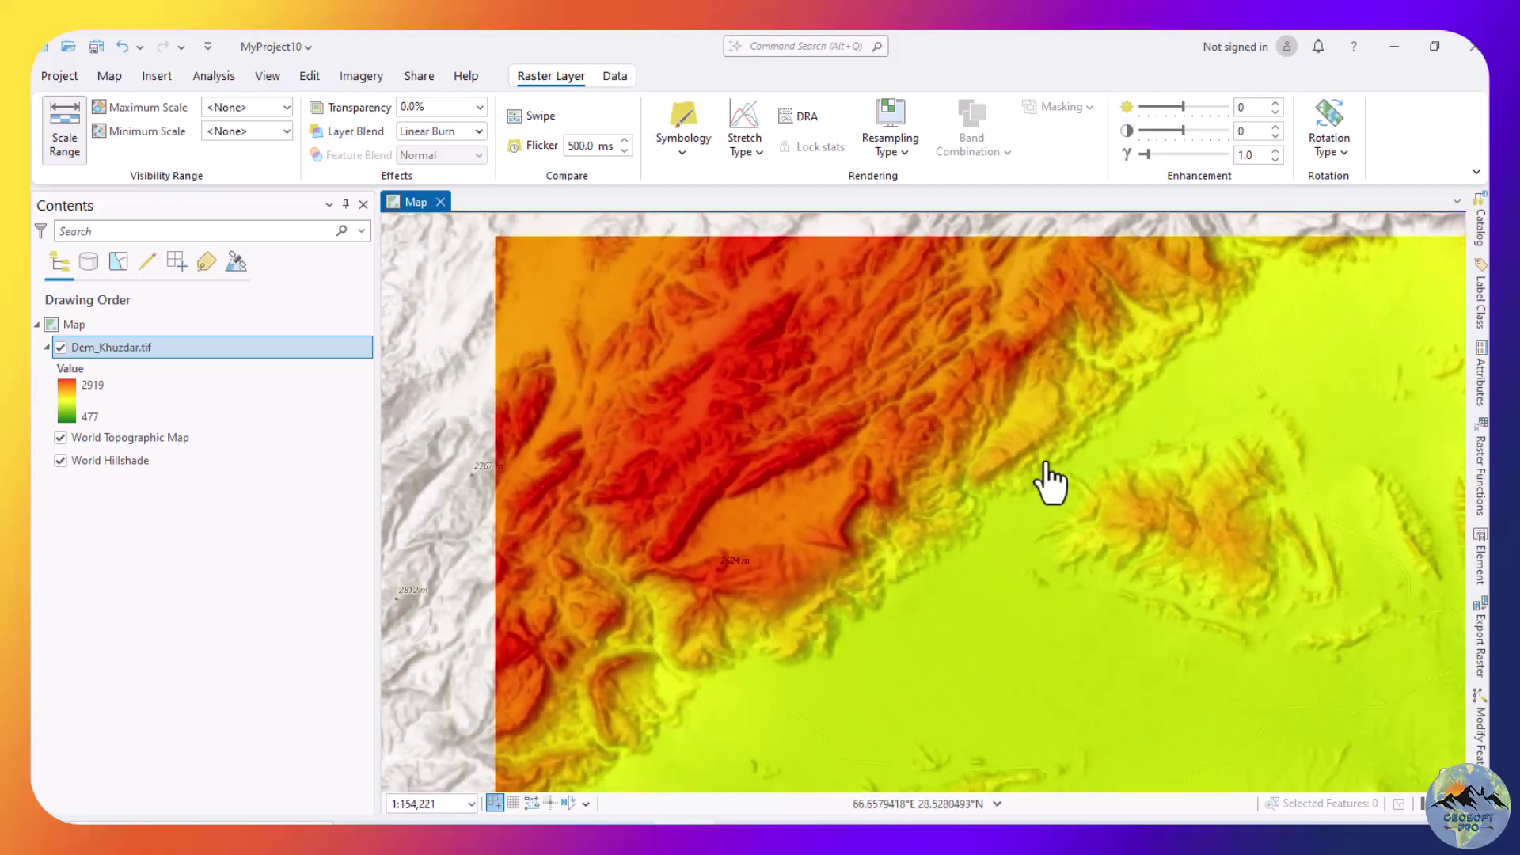
drag(1051, 481, 814, 411)
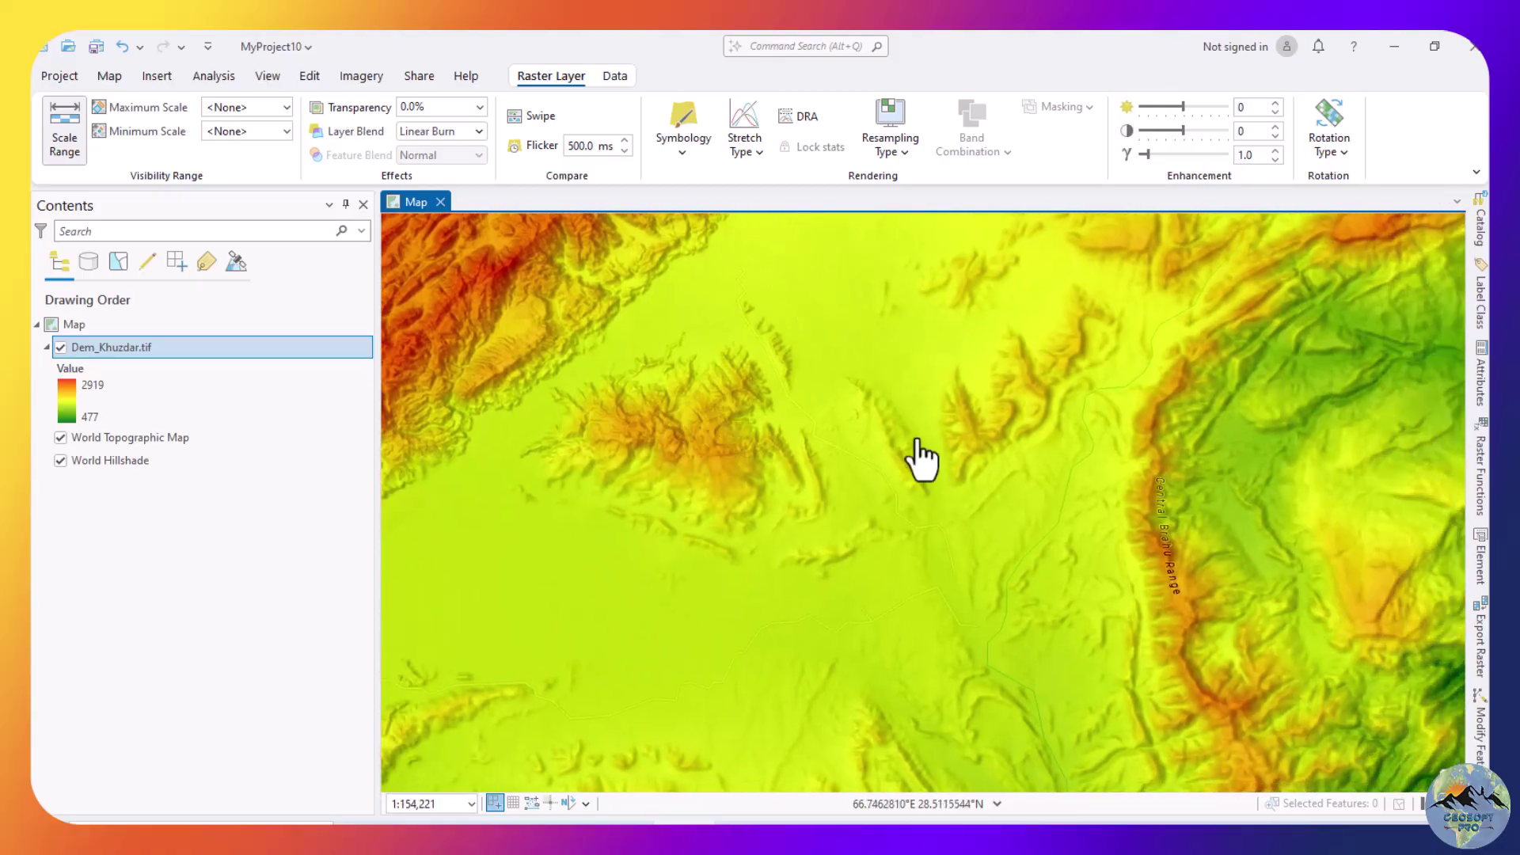
drag(916, 459, 763, 420)
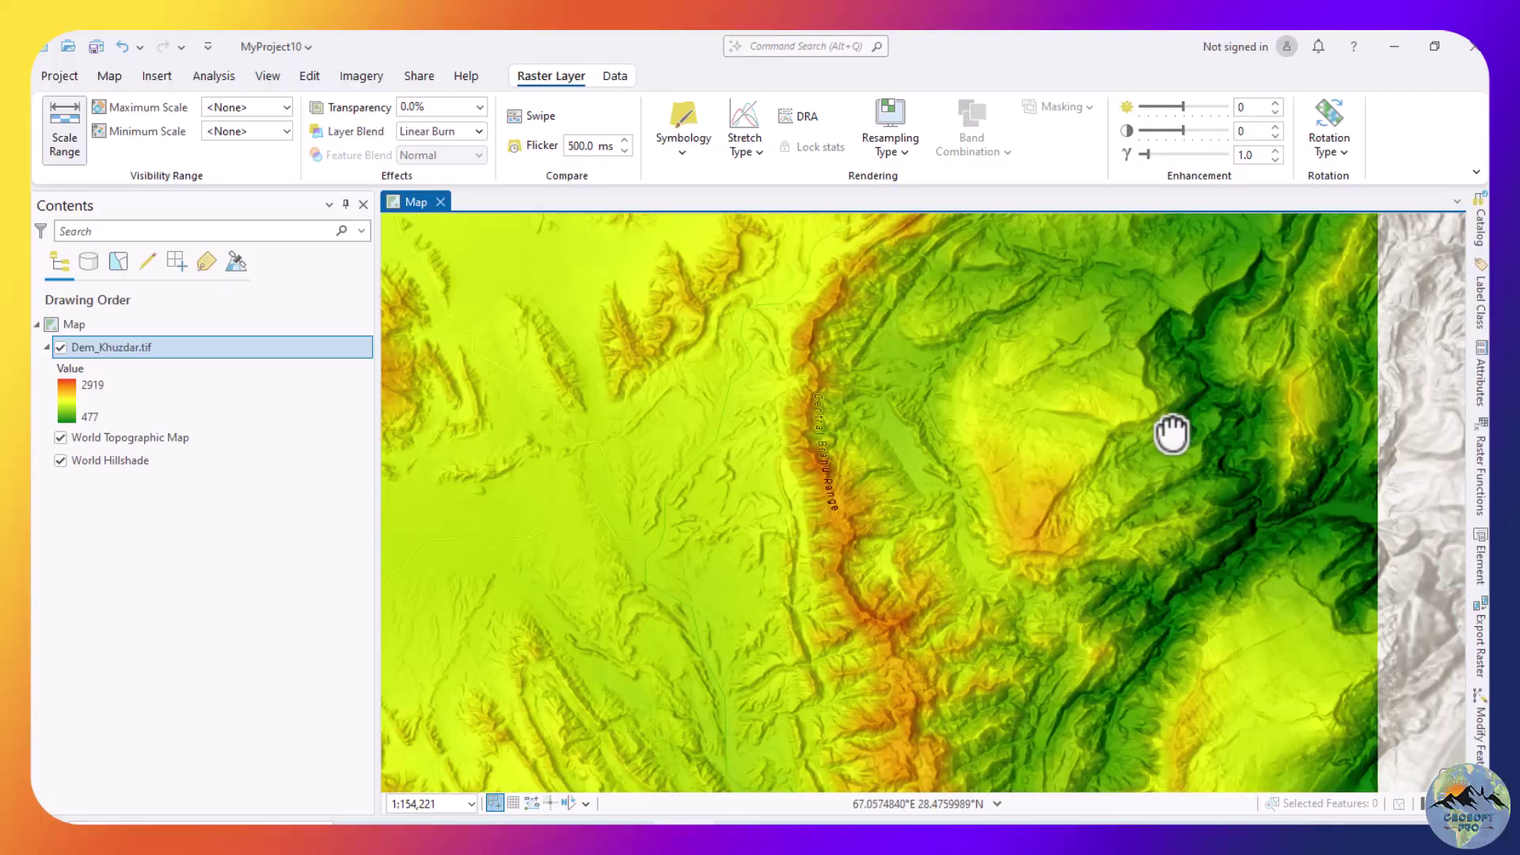
Examine the Linear Burn blended DEM across its ridges, valleys and edges, close up and at wider extent.
drag(1174, 443, 999, 261)
drag(960, 522, 1026, 299)
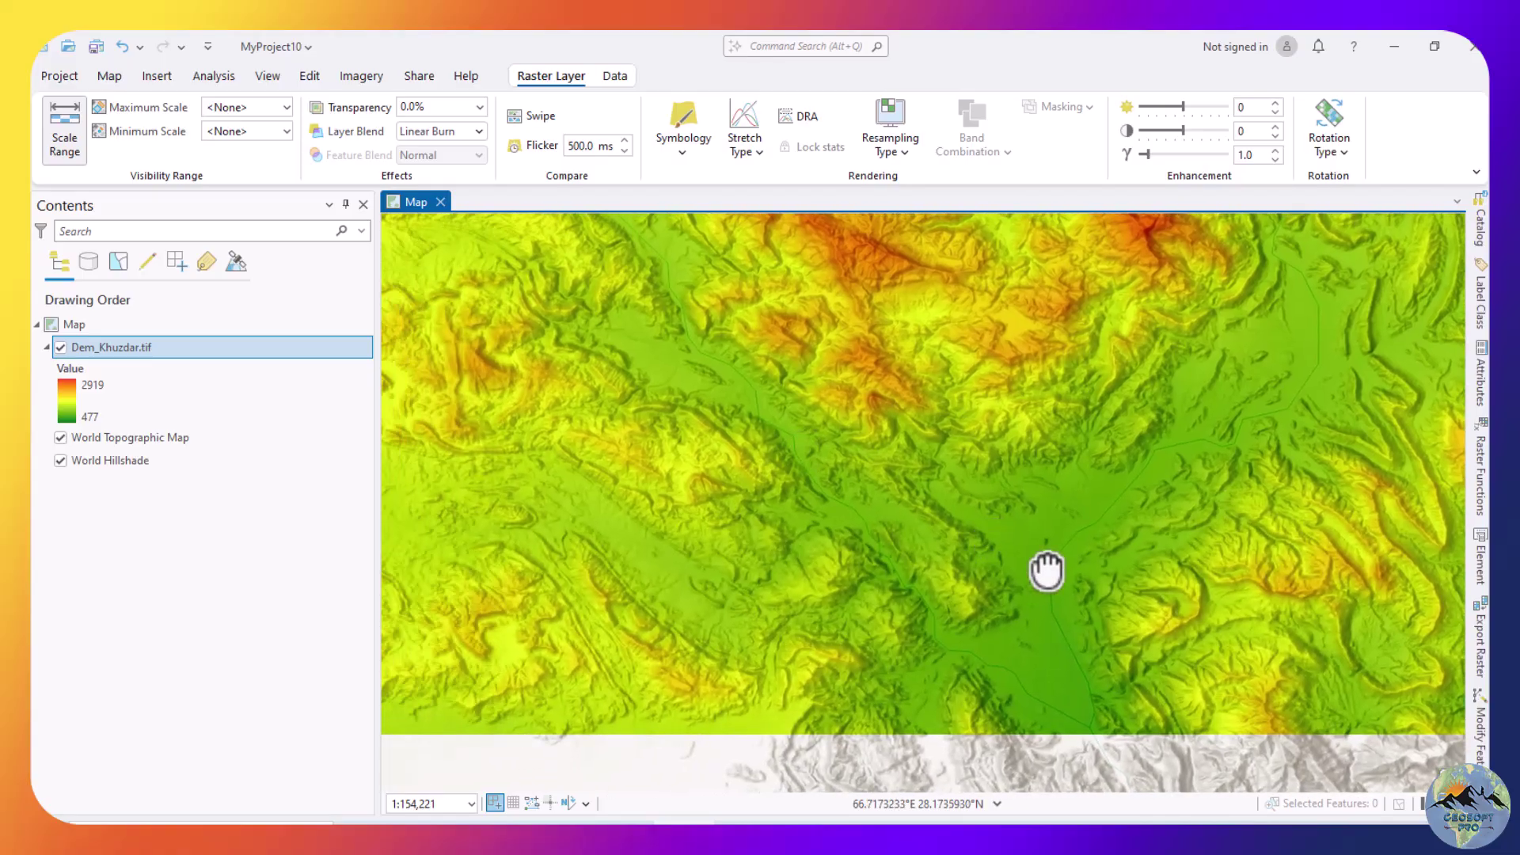
drag(1047, 570, 997, 641)
drag(875, 343, 655, 637)
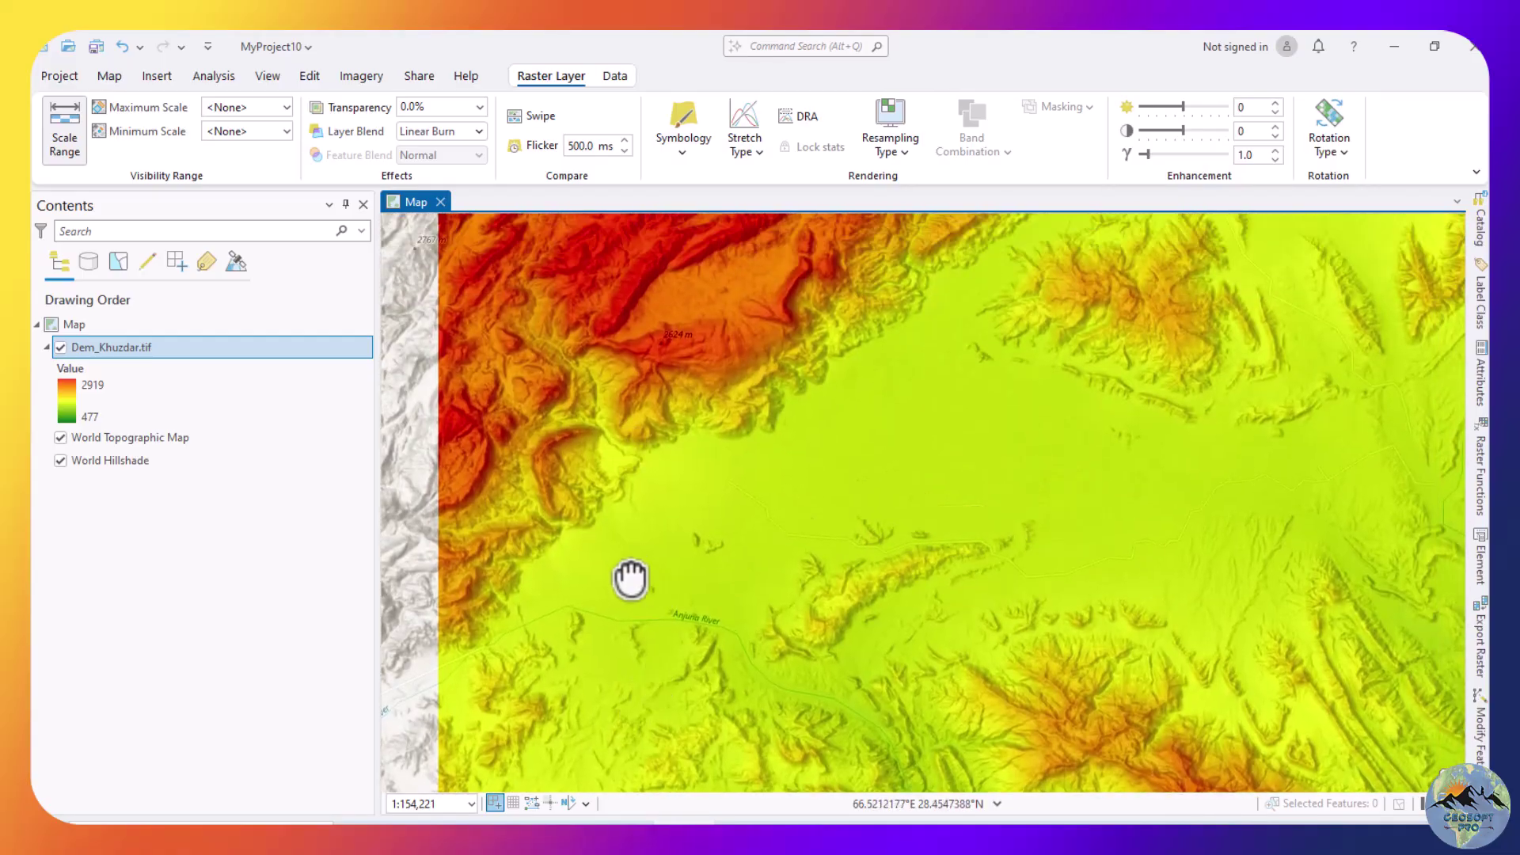
scroll(614, 451, up, 5)
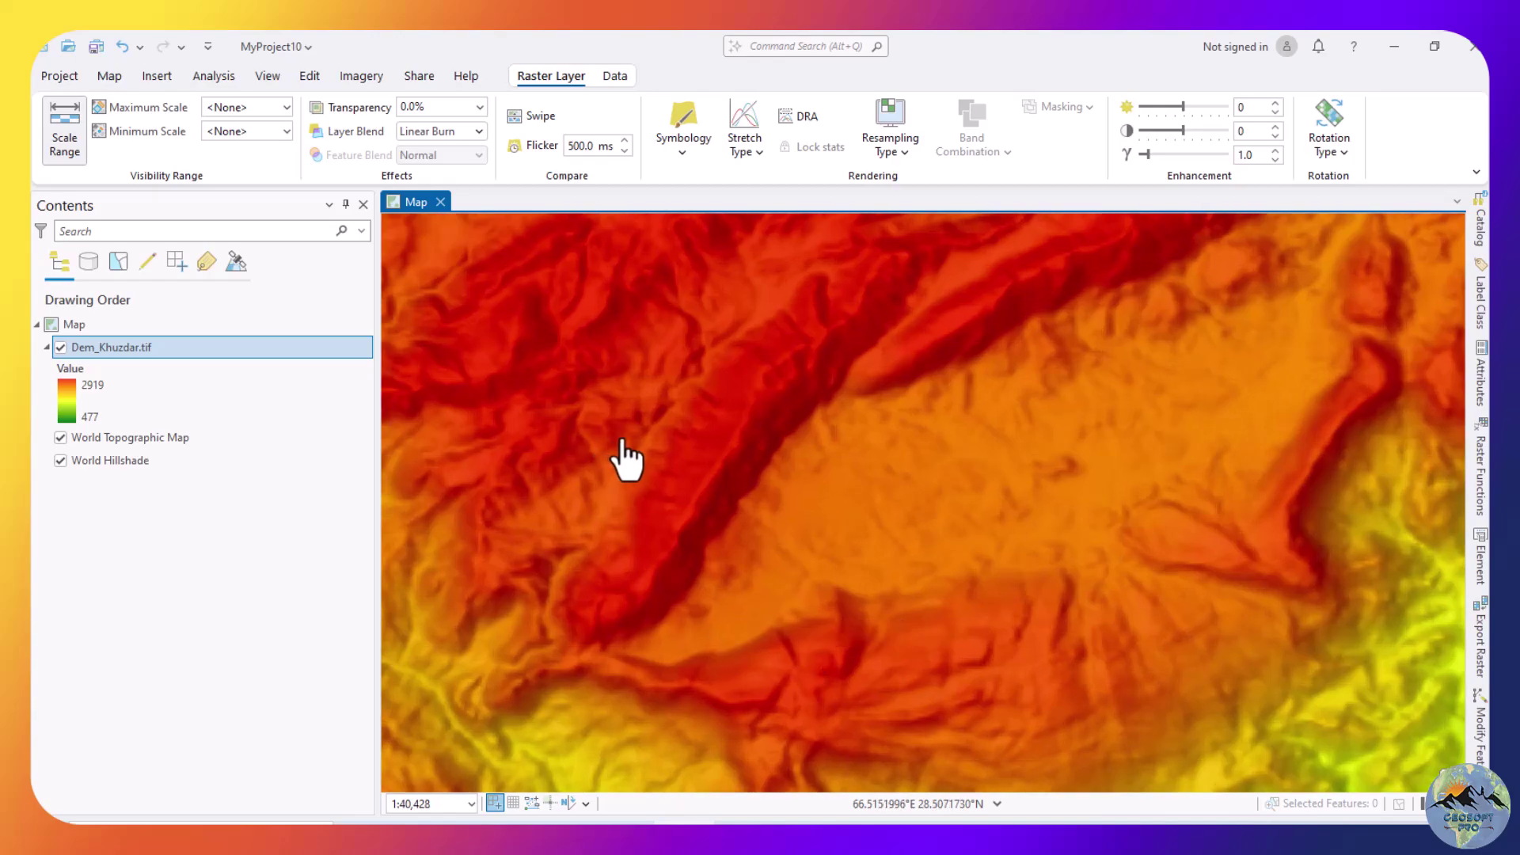
scroll(626, 458, down, 3)
drag(625, 455, 760, 366)
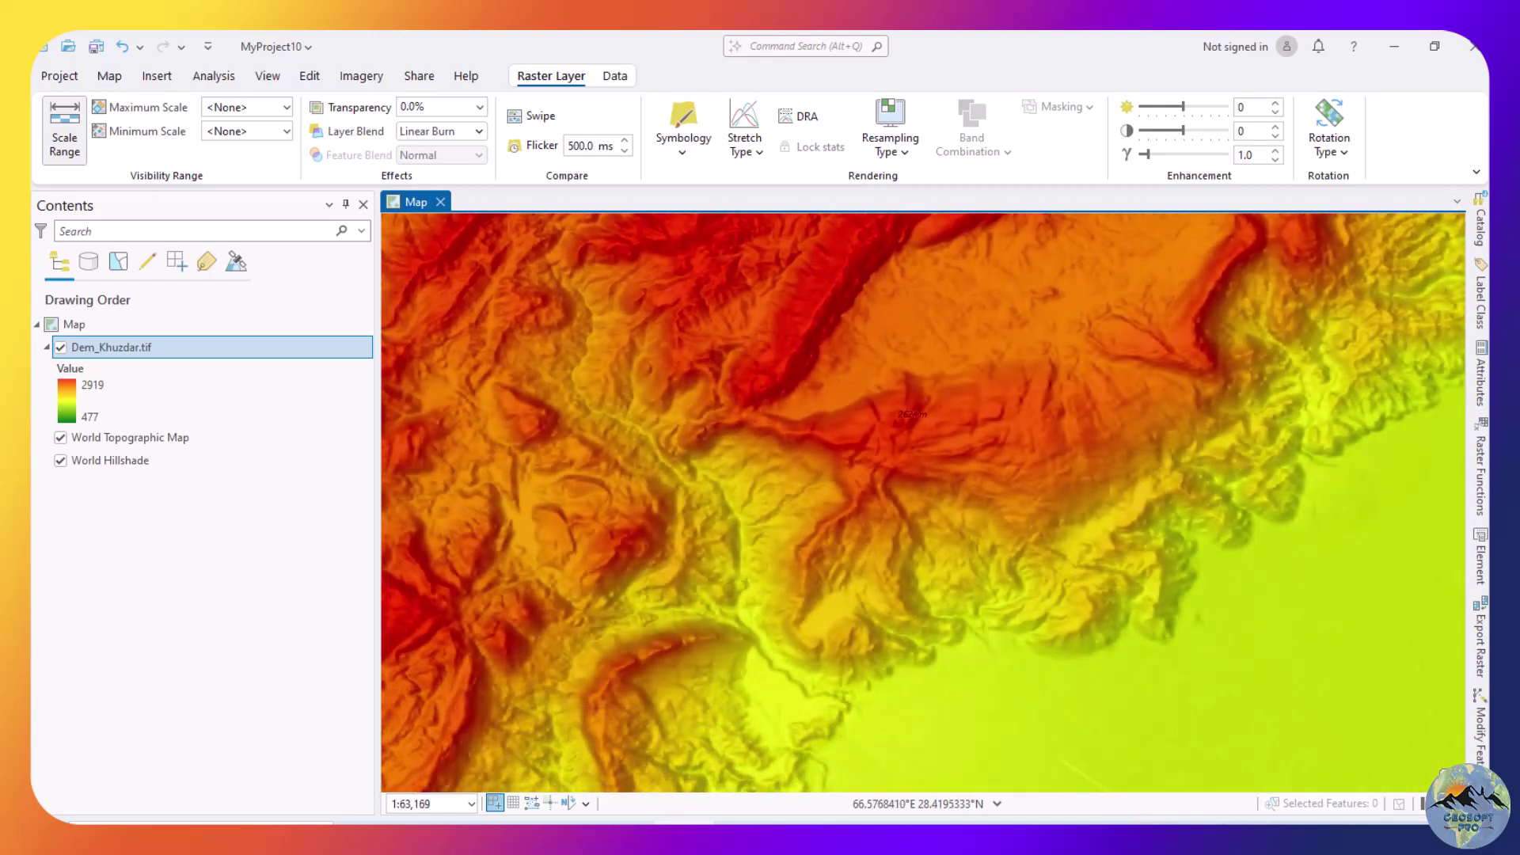
scroll(622, 352, down, 15)
scroll(867, 523, up, 4)
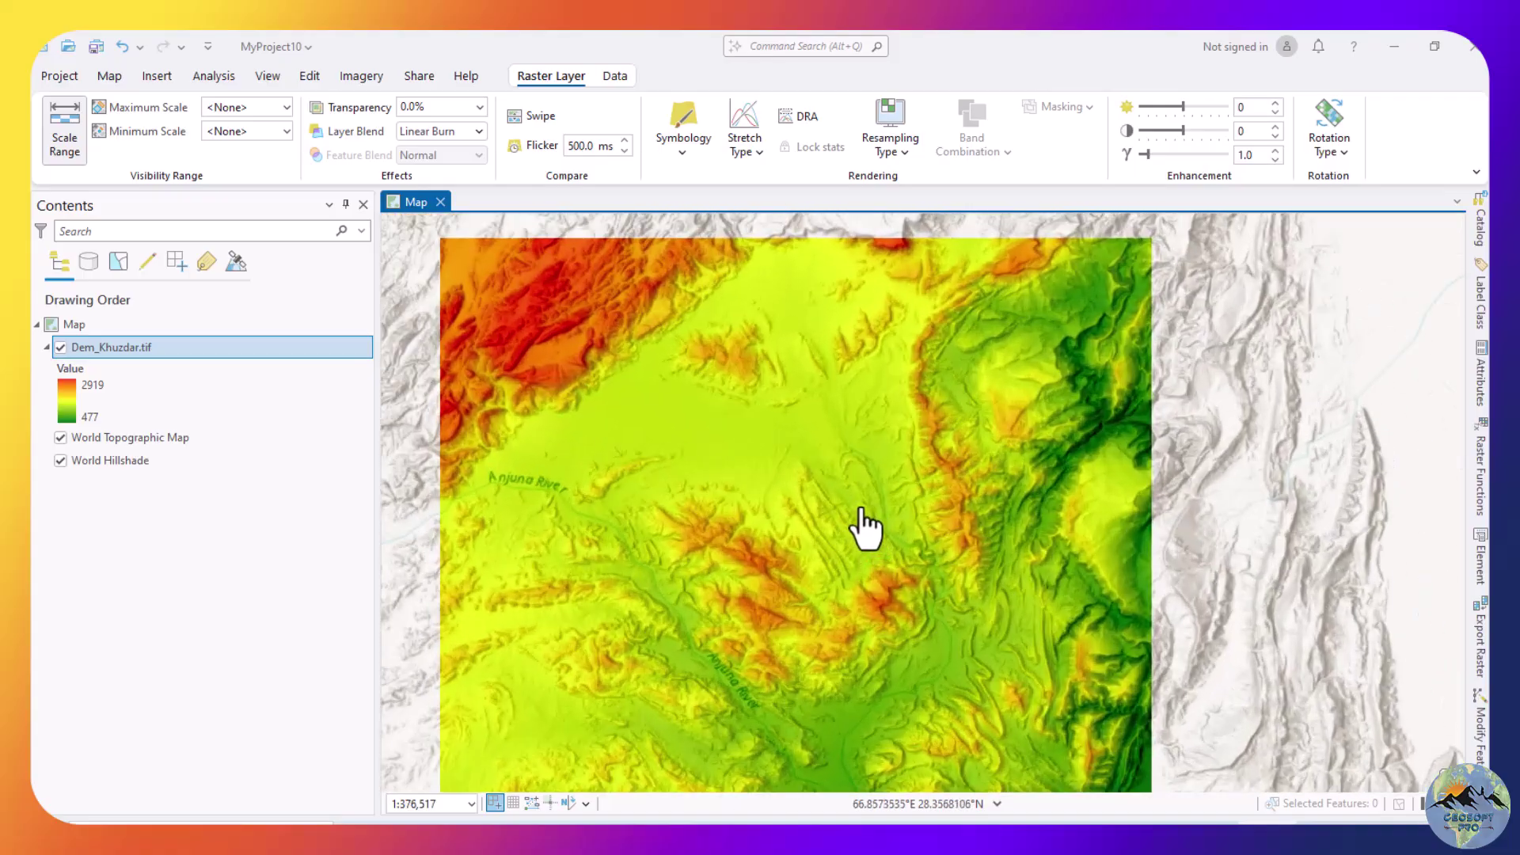
scroll(855, 482, down, 1)
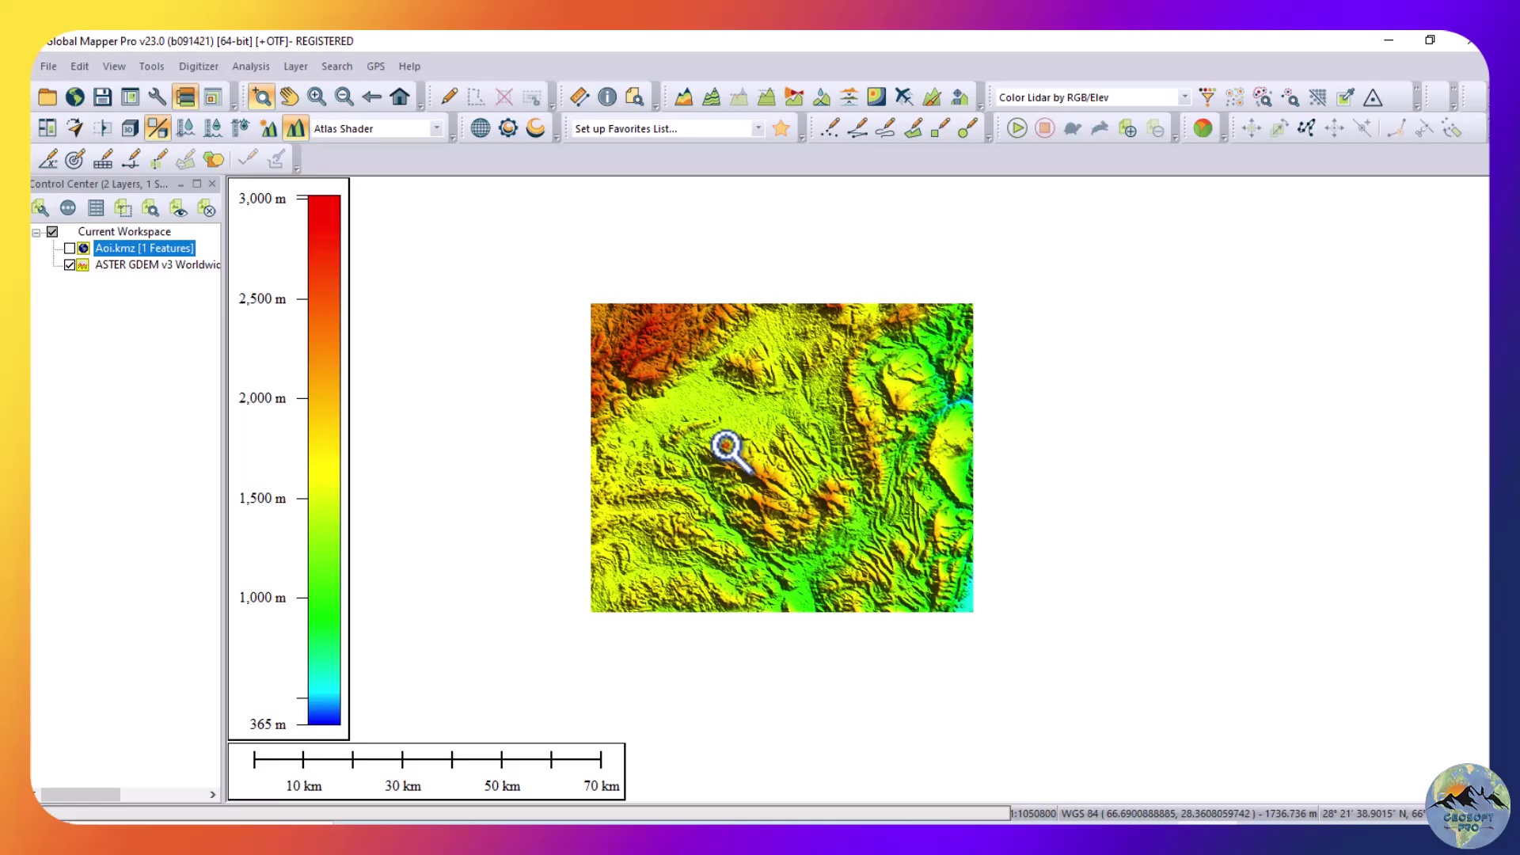
Switch to Global Mapper and unload the ASTER GDEM v3 Worldwide Elevation Data layer.
scroll(669, 441, up, 2)
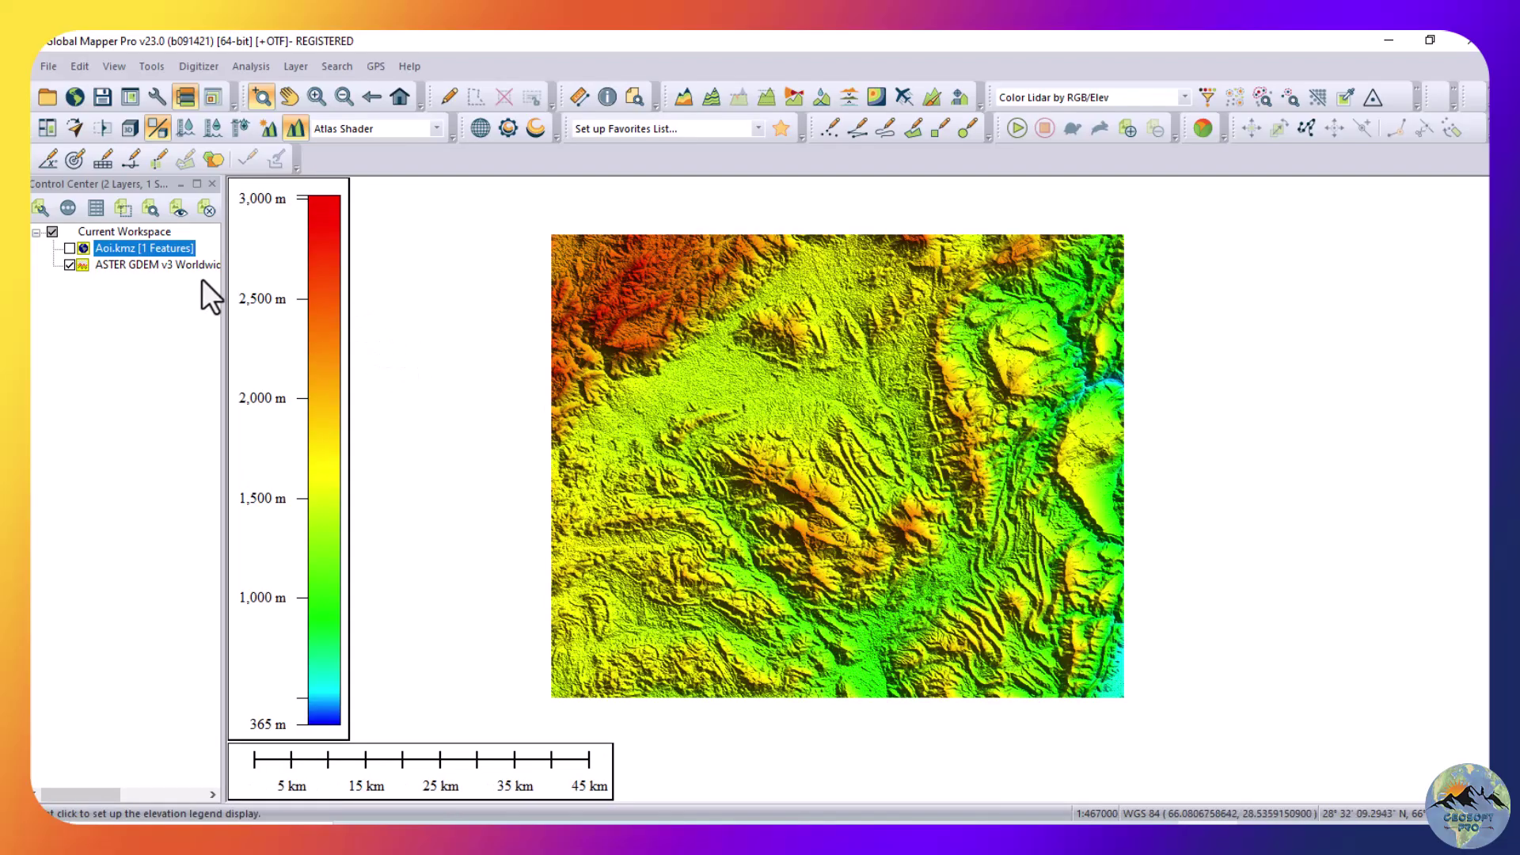
right_click(138, 264)
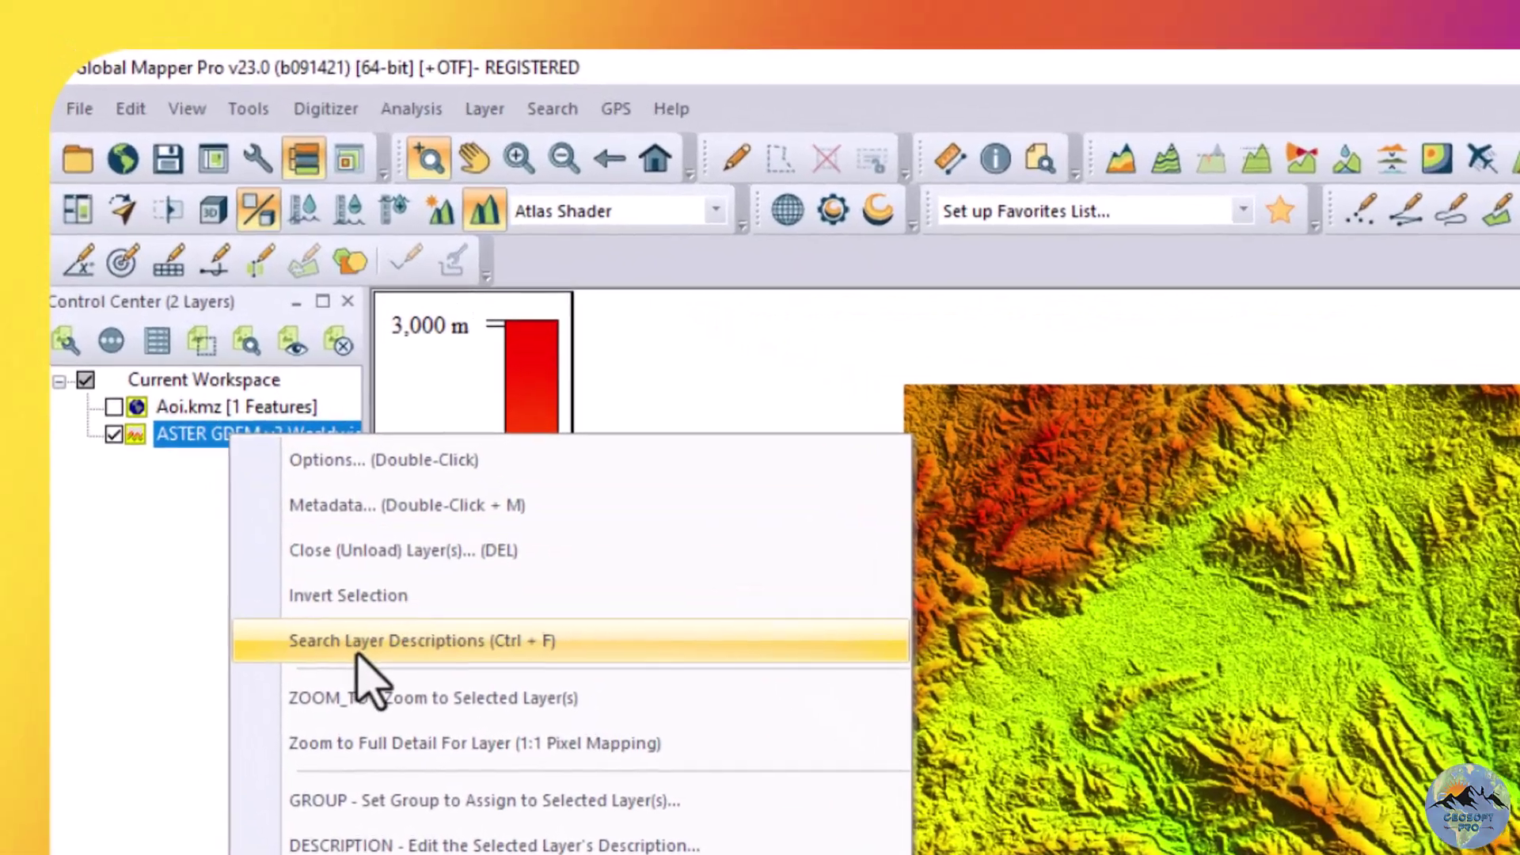
click(377, 554)
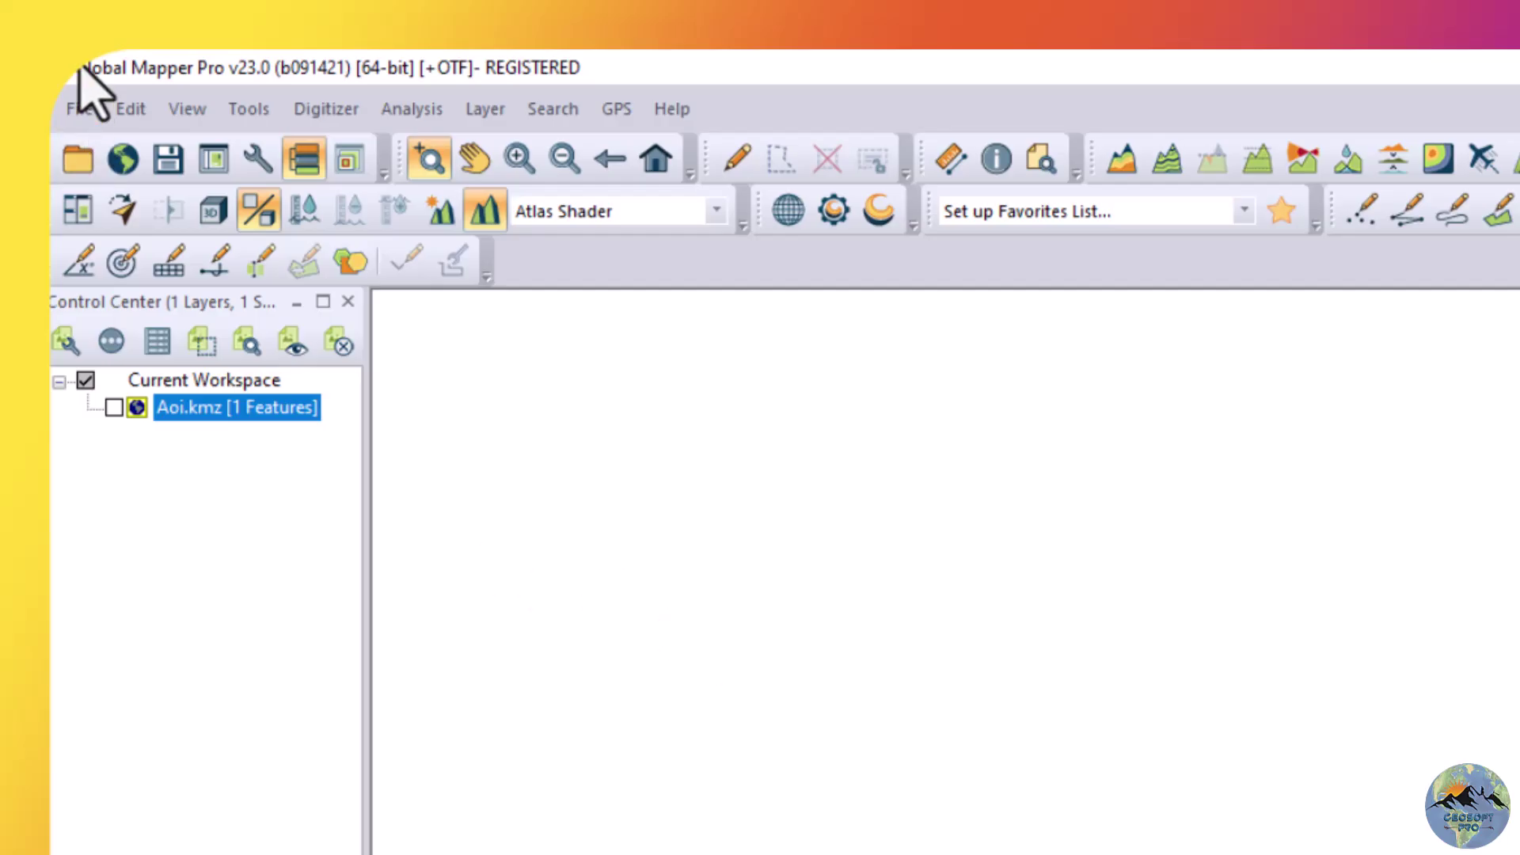
click(78, 109)
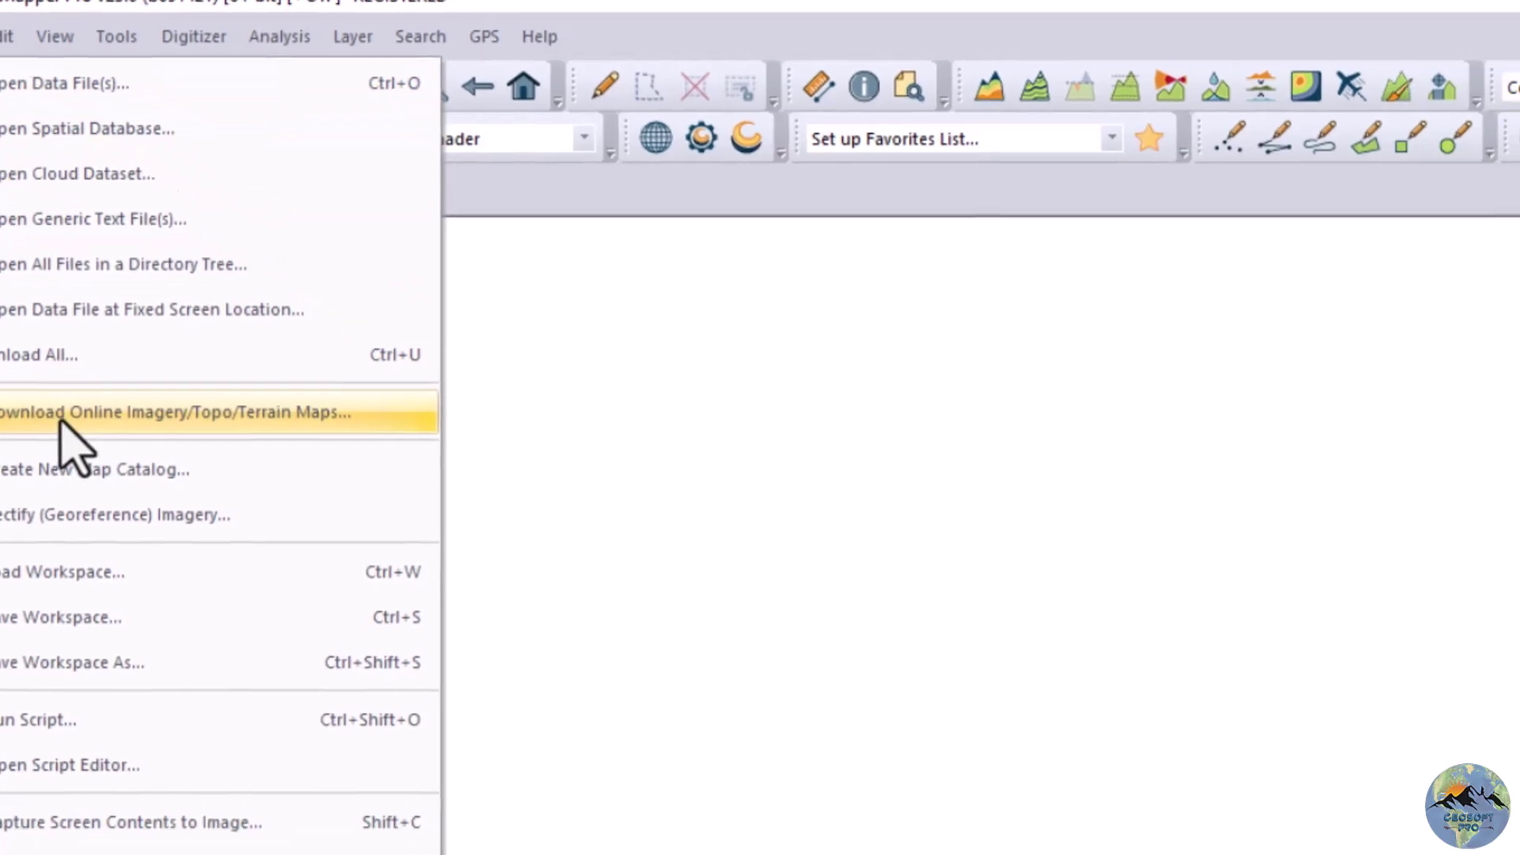
click(191, 492)
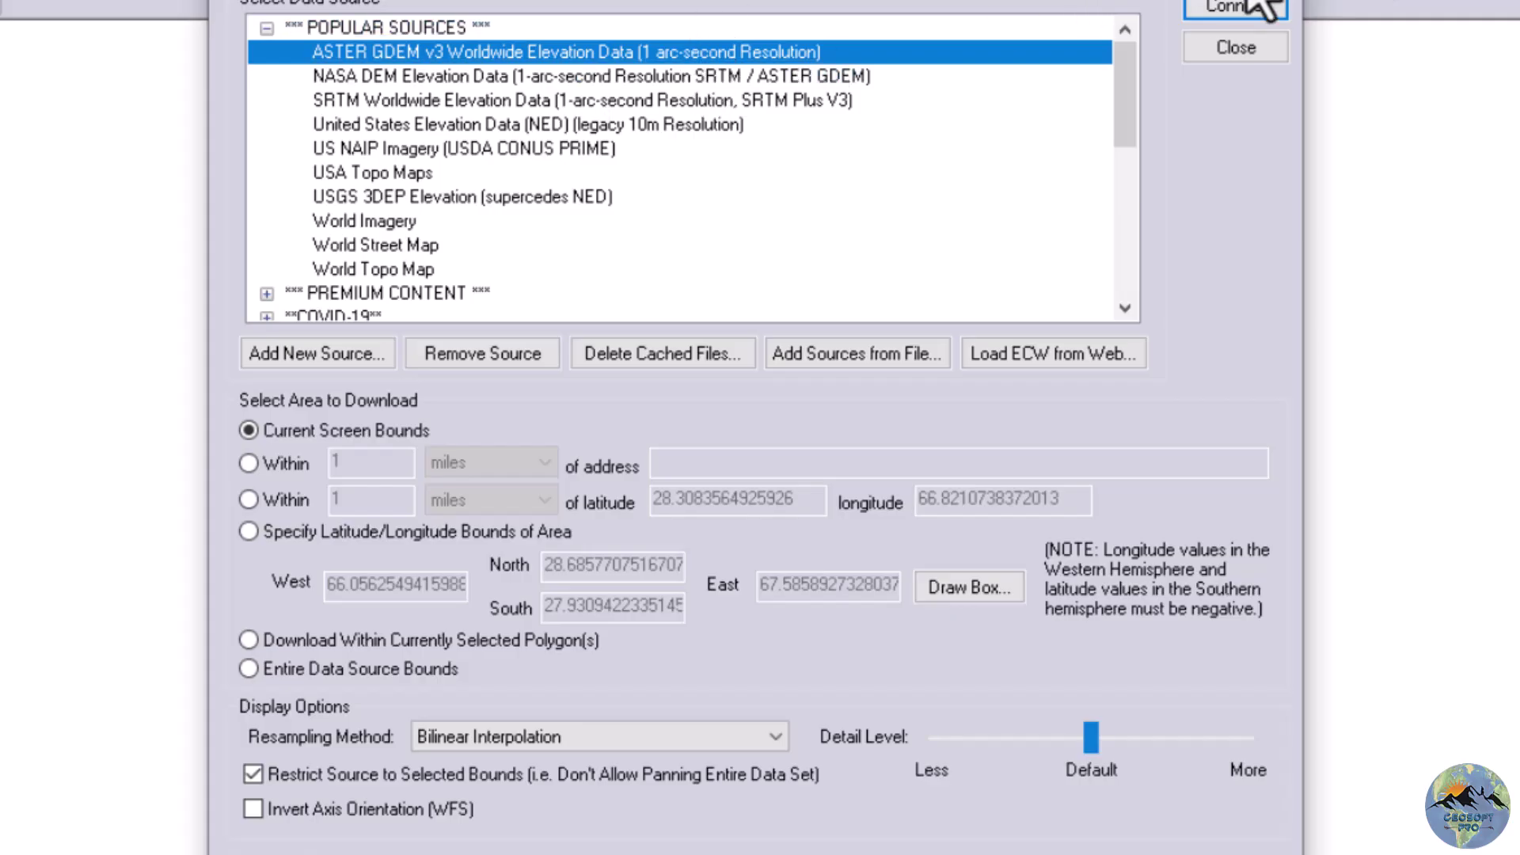
click(1199, 9)
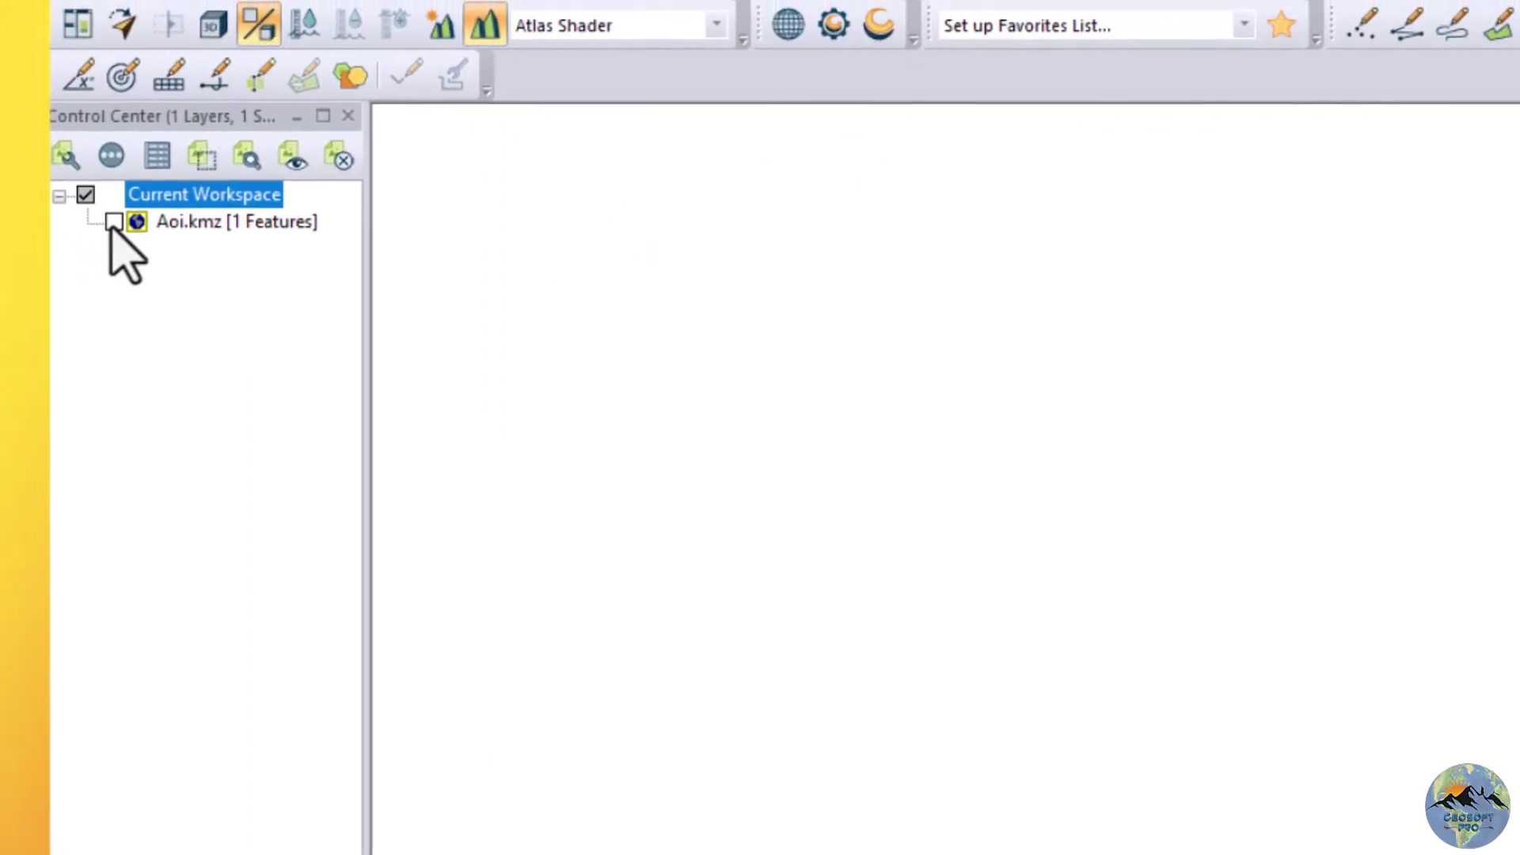
Show the Aoi.kmz layer and load World Imagery online data within a box drawn just outside its boundary.
click(112, 220)
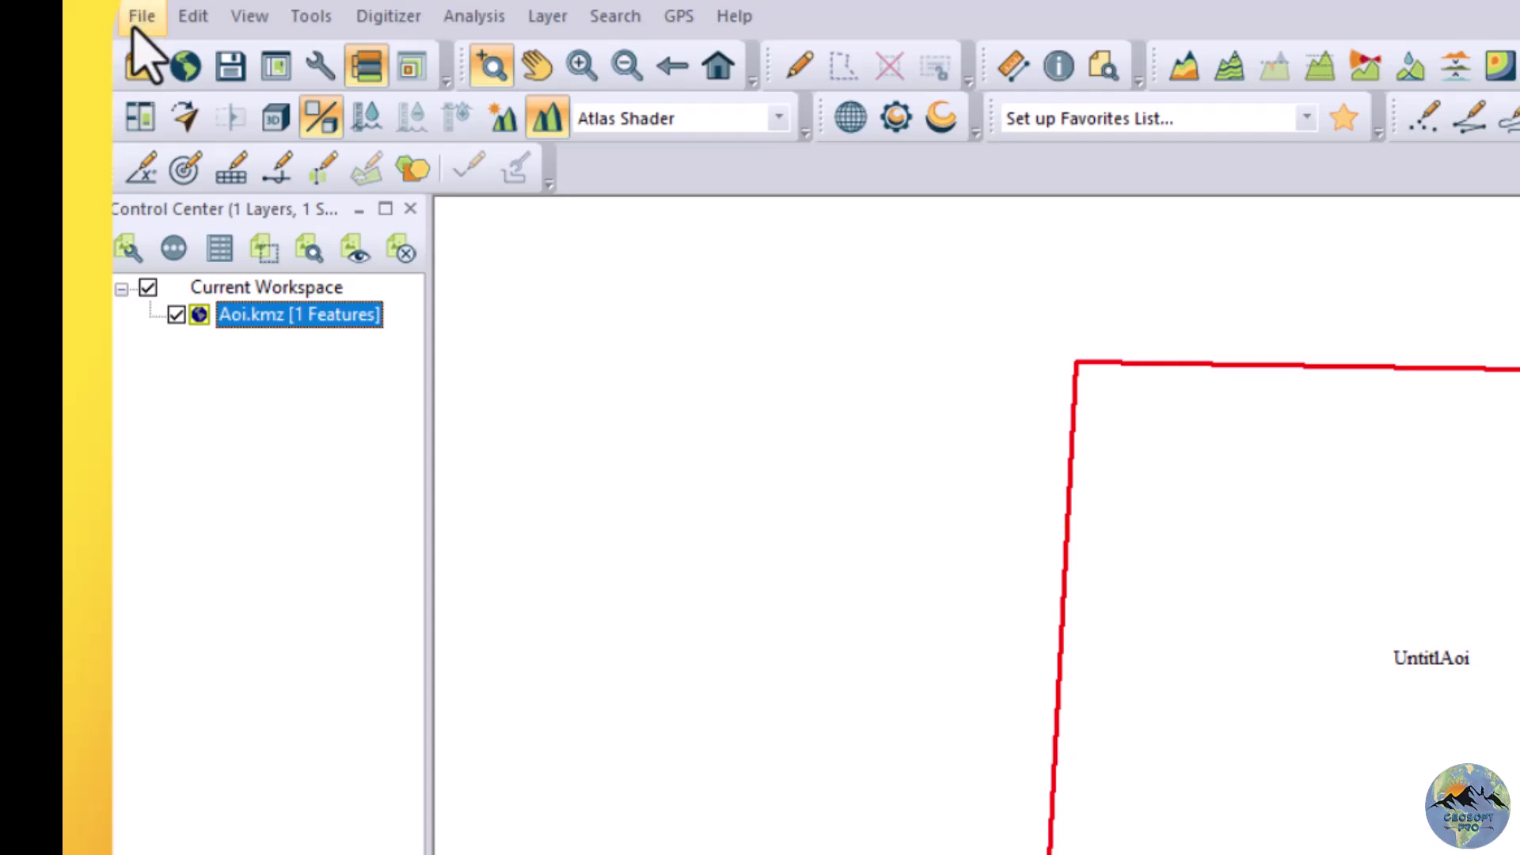
click(136, 19)
click(320, 392)
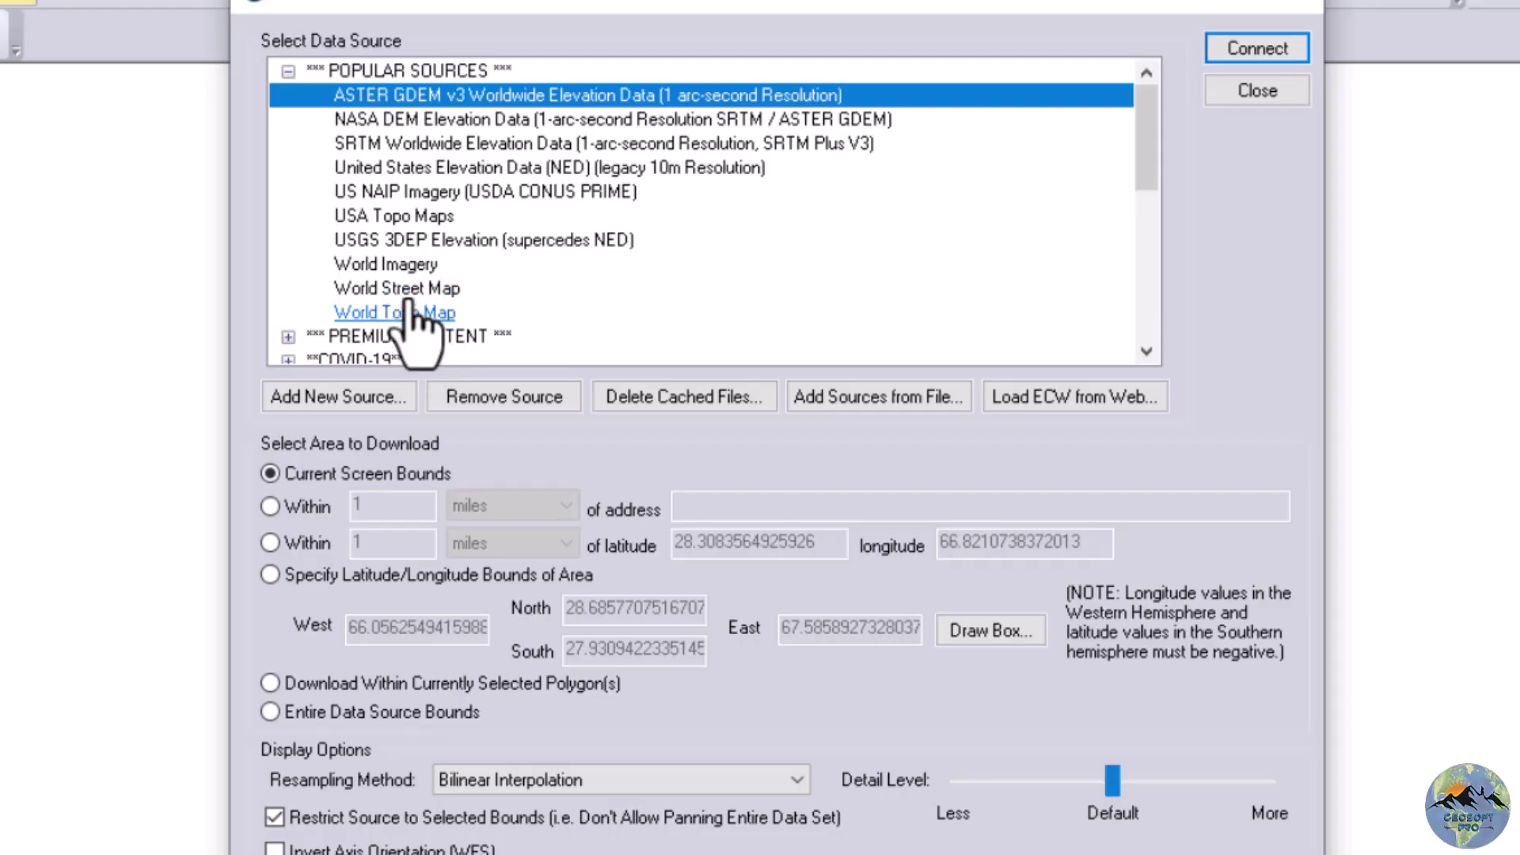
click(398, 267)
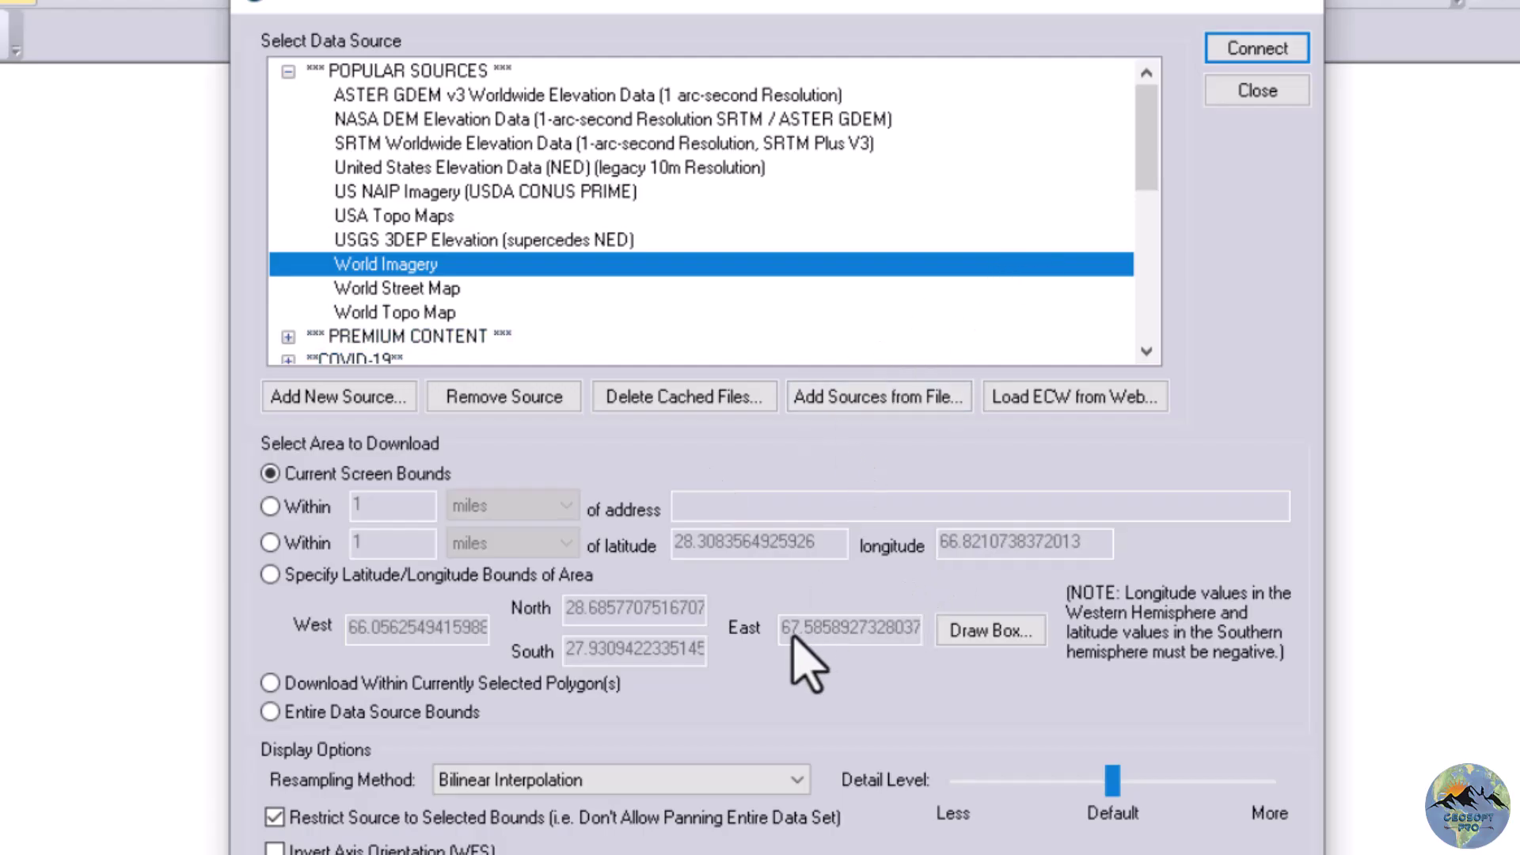
click(962, 633)
drag(512, 269, 972, 650)
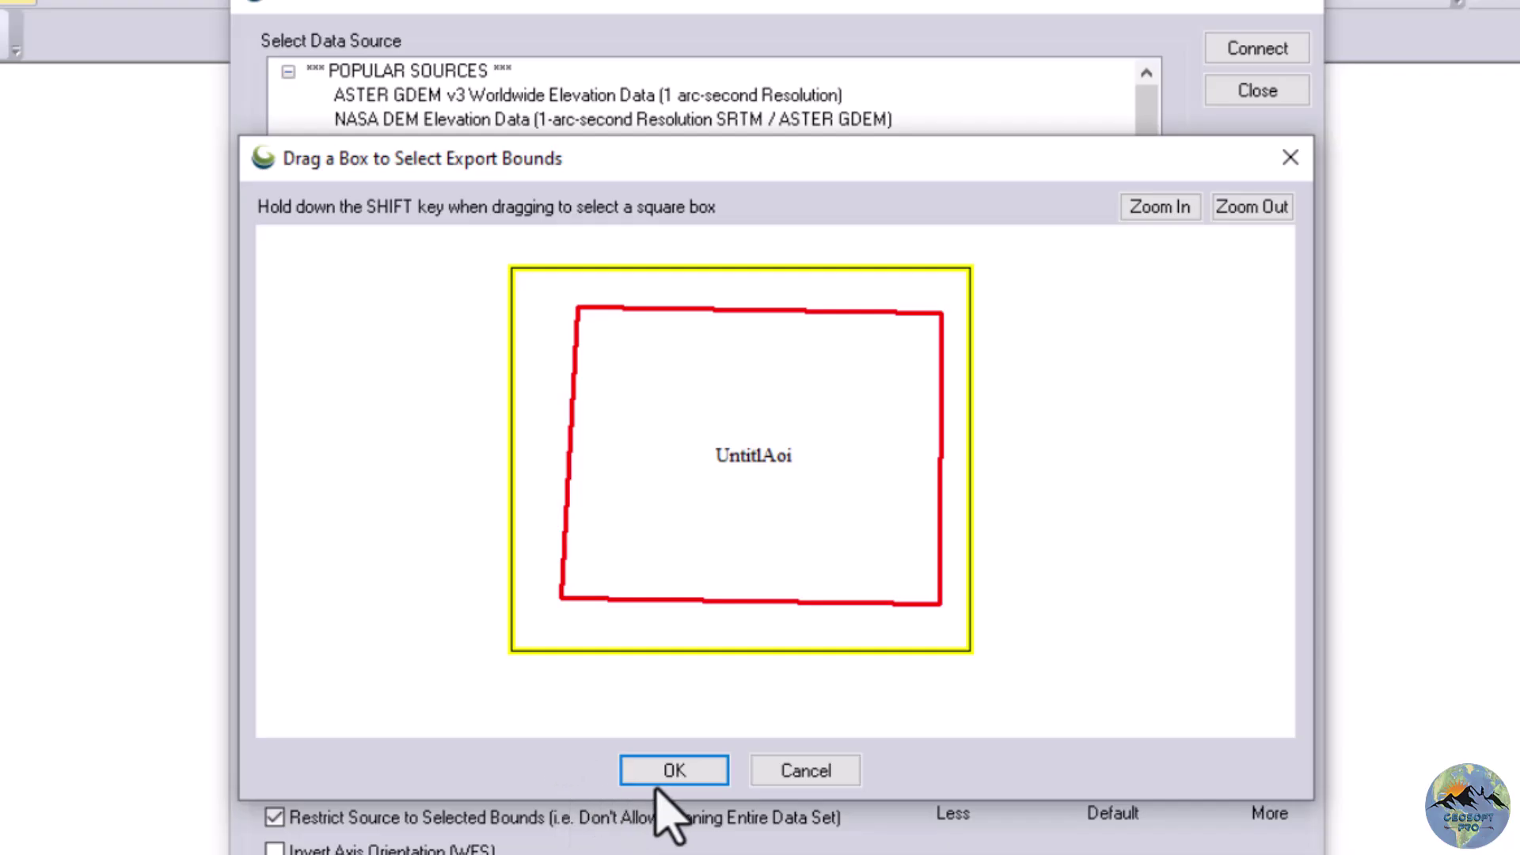
click(665, 779)
click(1270, 51)
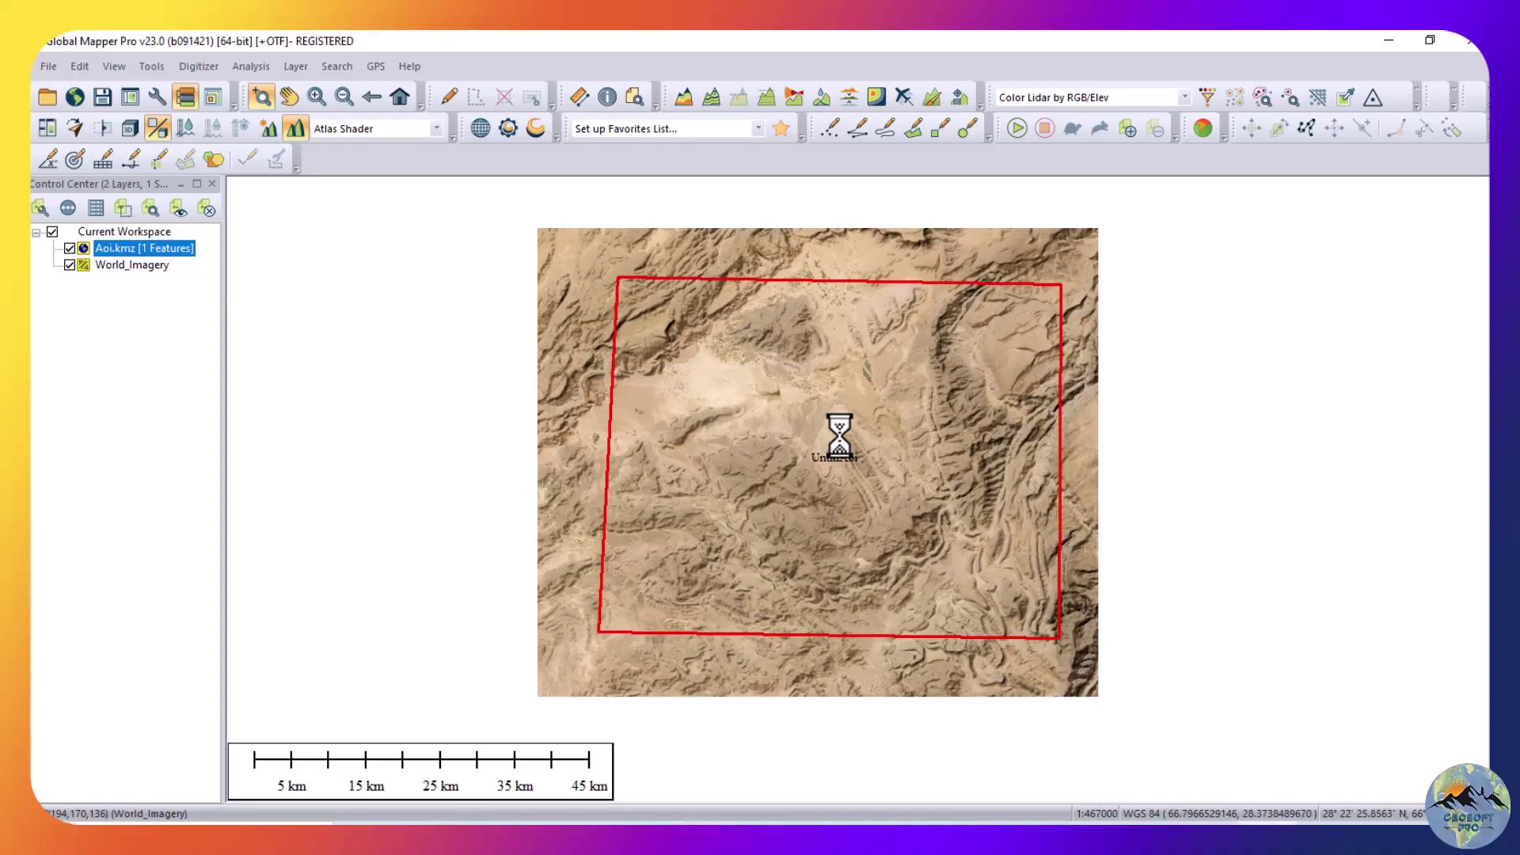
Examine the farmland and ridges in the World Imagery layer up close, and return to the layer's full extent.
click(832, 450)
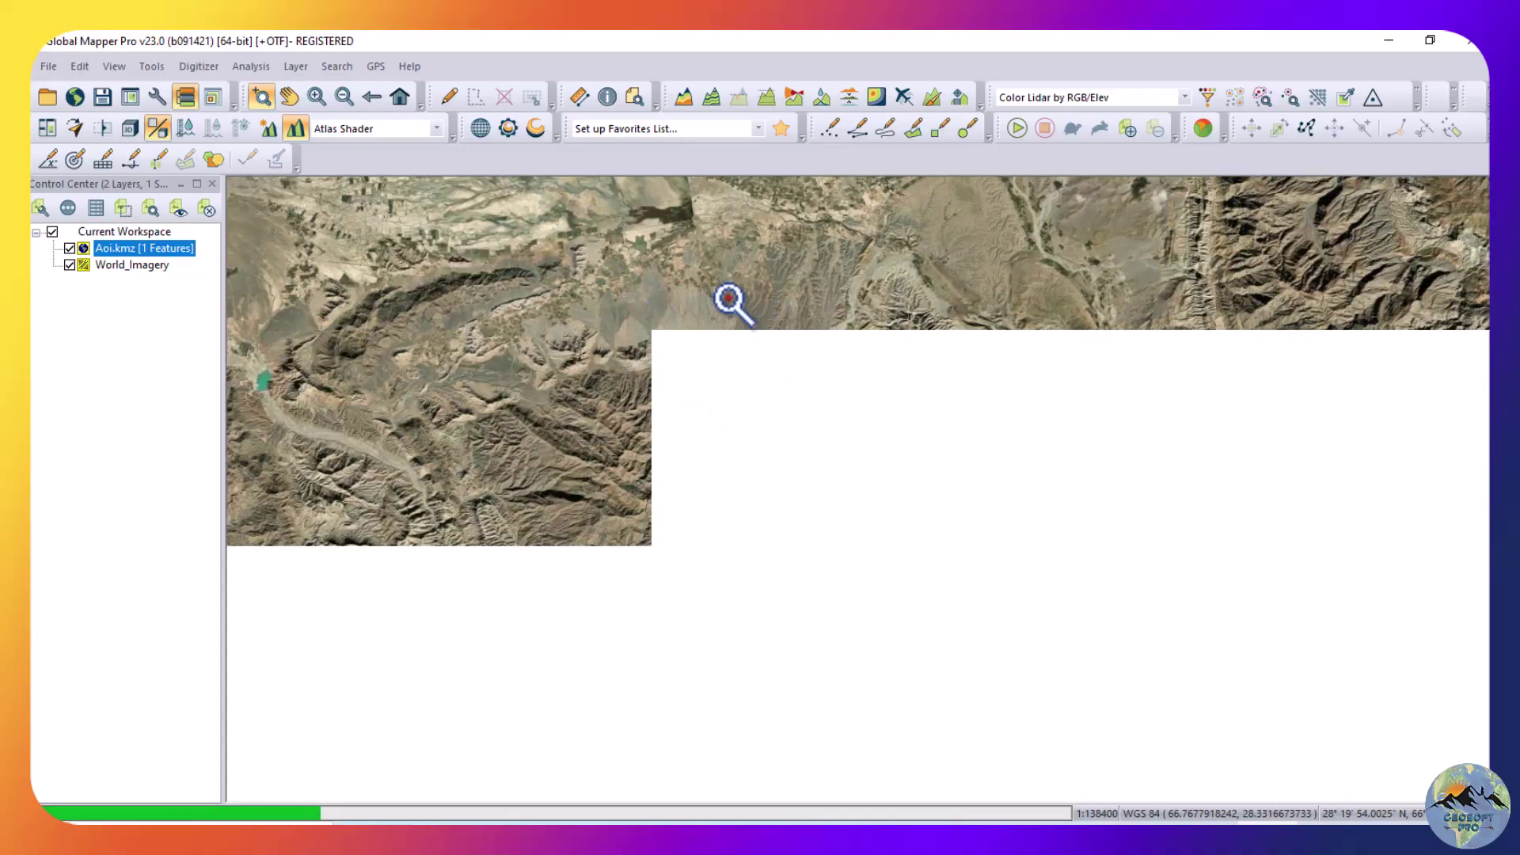
click(577, 216)
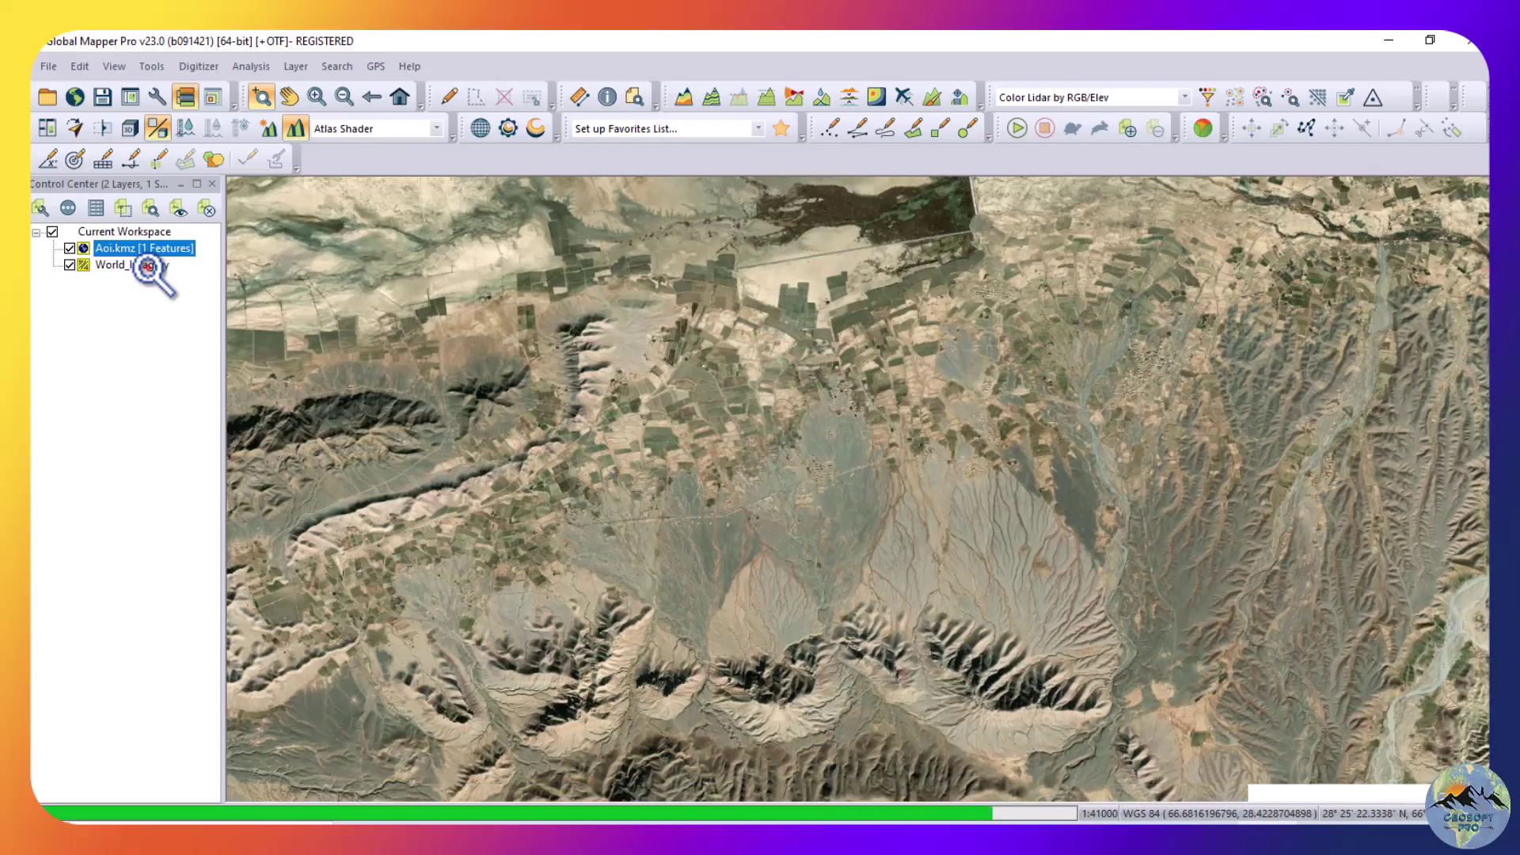
right_click(146, 268)
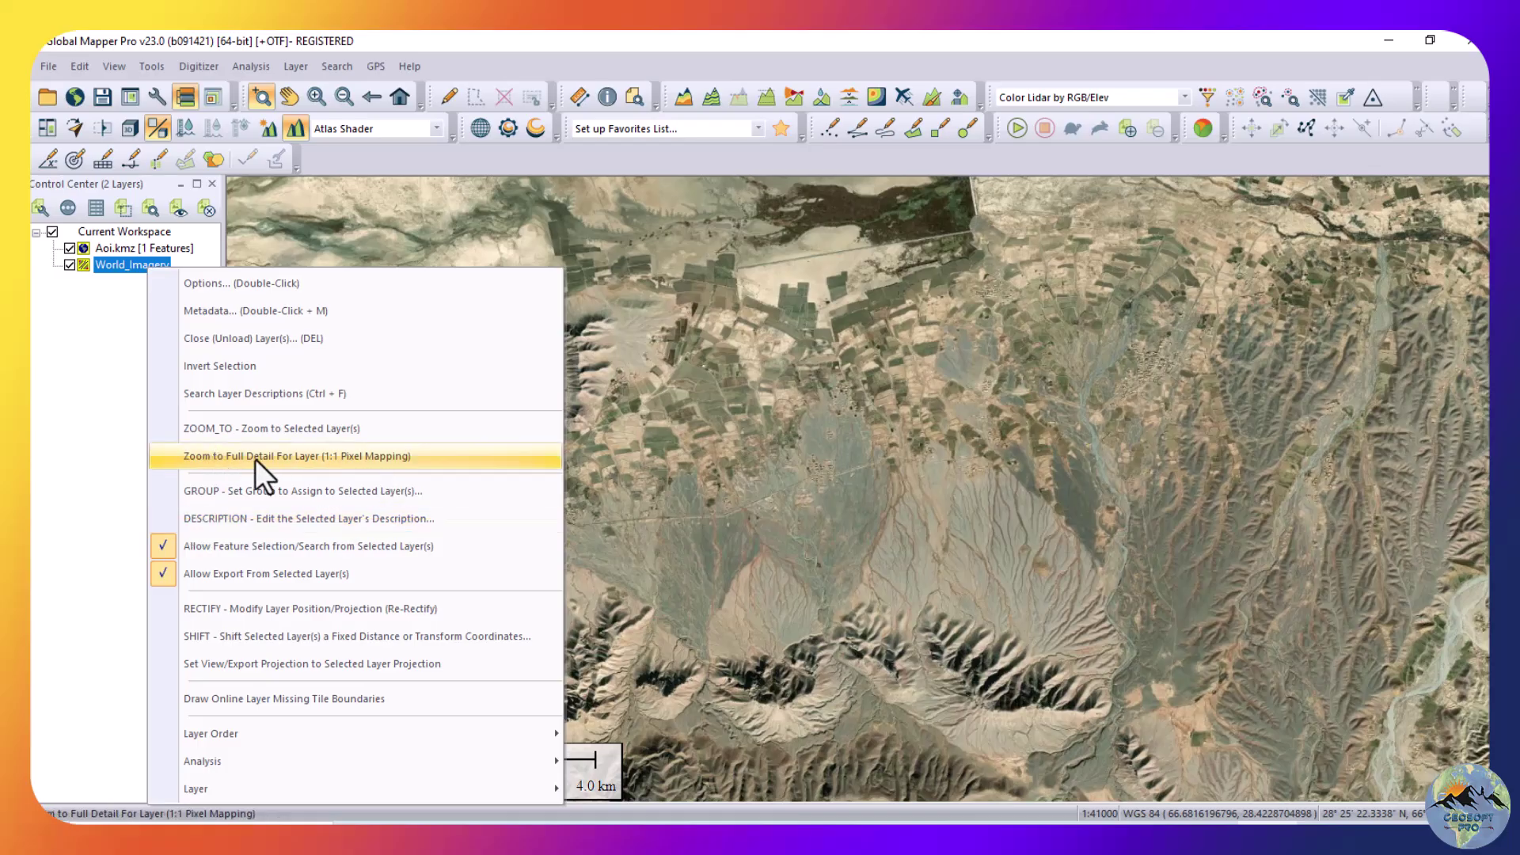
click(266, 434)
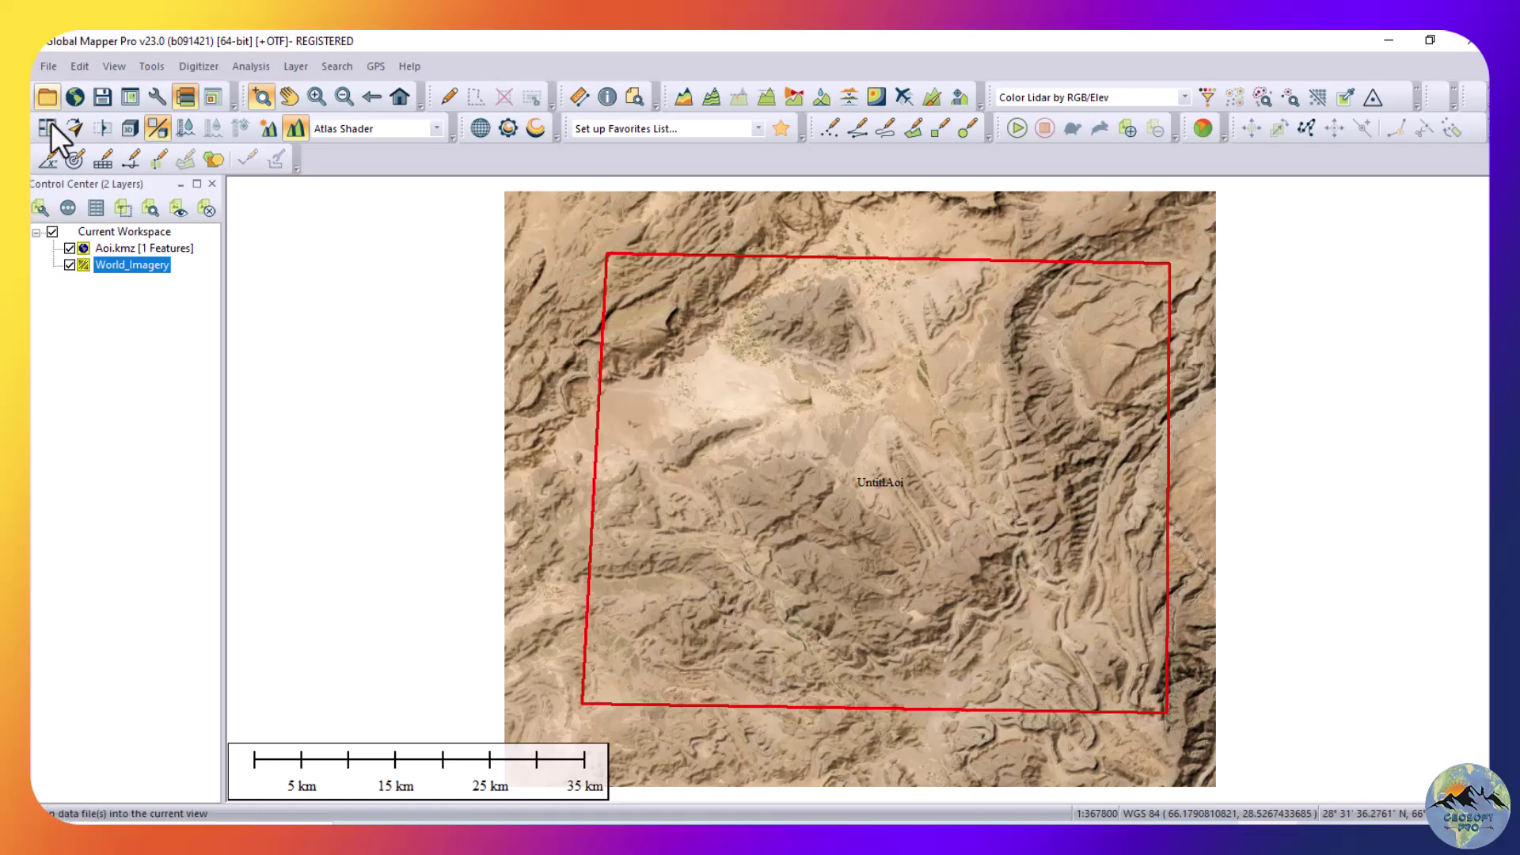
Unload the World_Imagery layer from the workspace.
key(Delete)
right_click(143, 267)
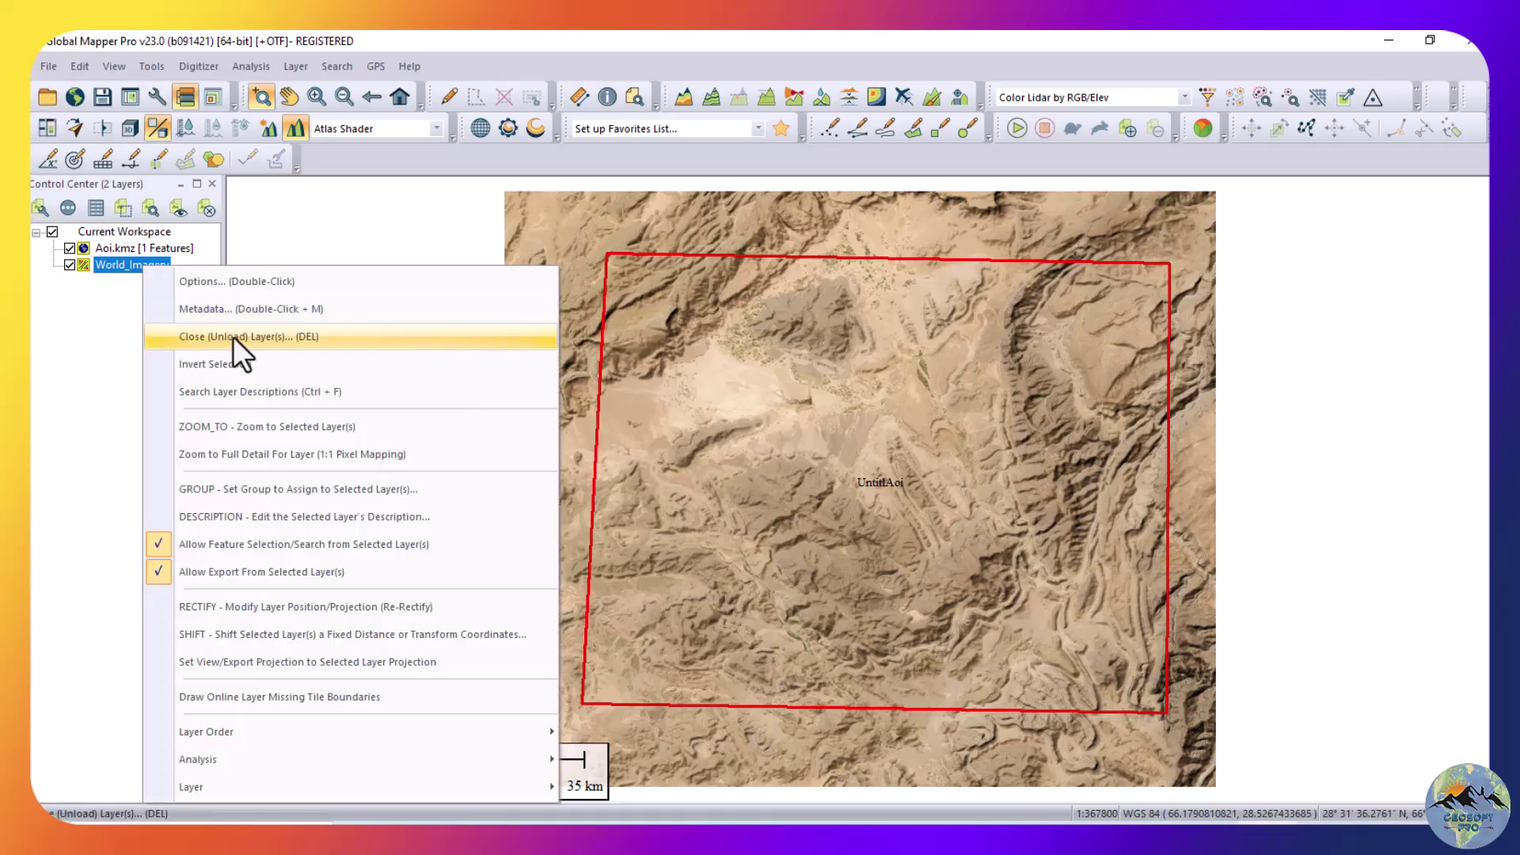
click(233, 335)
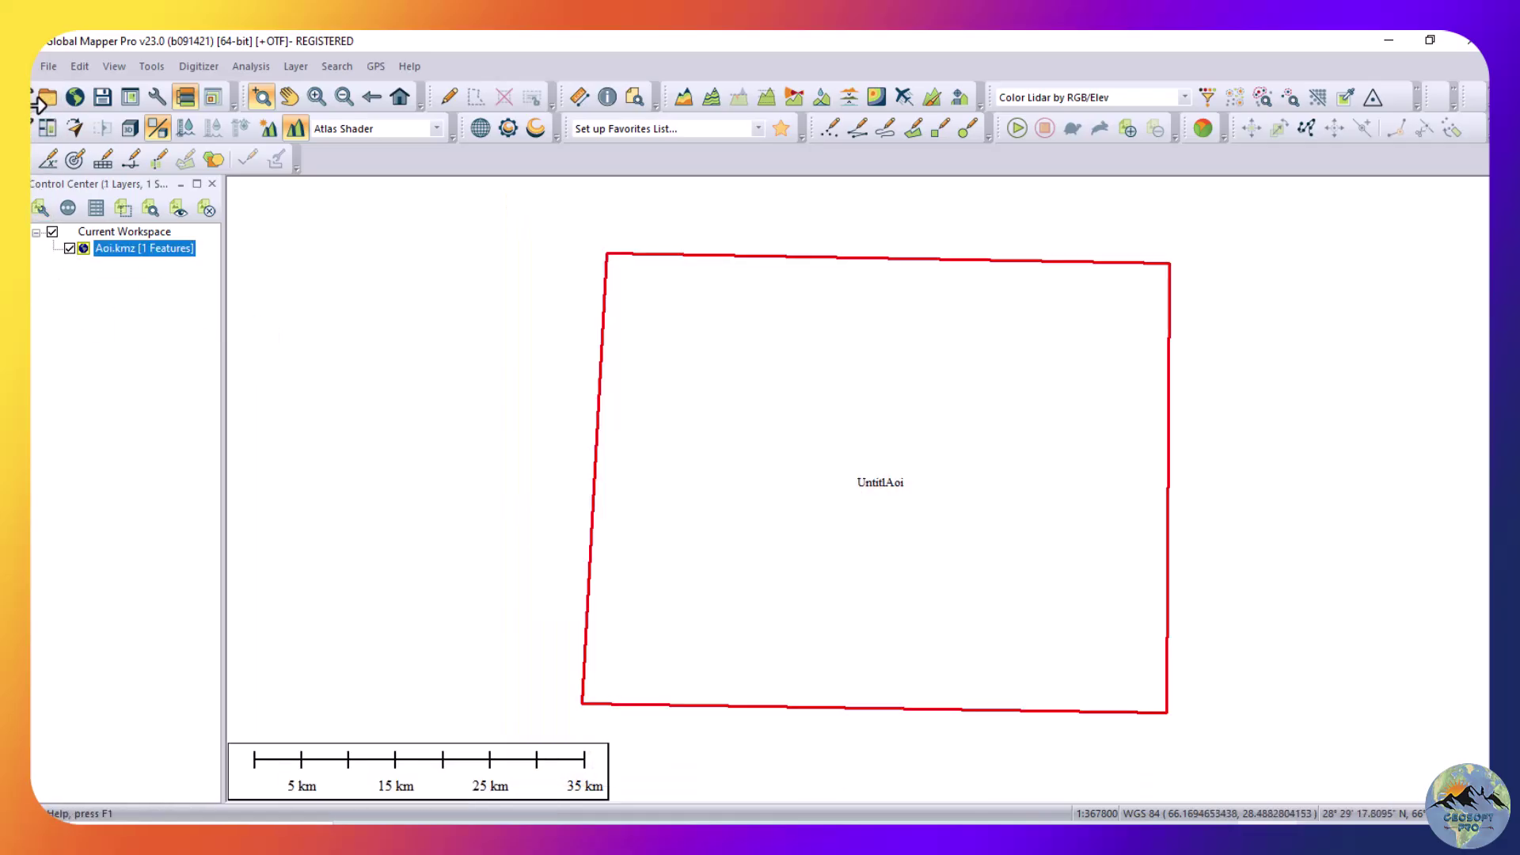
Load World Street Map online data within a box drawn just outside the Aoi.kmz boundary.
click(46, 68)
click(96, 298)
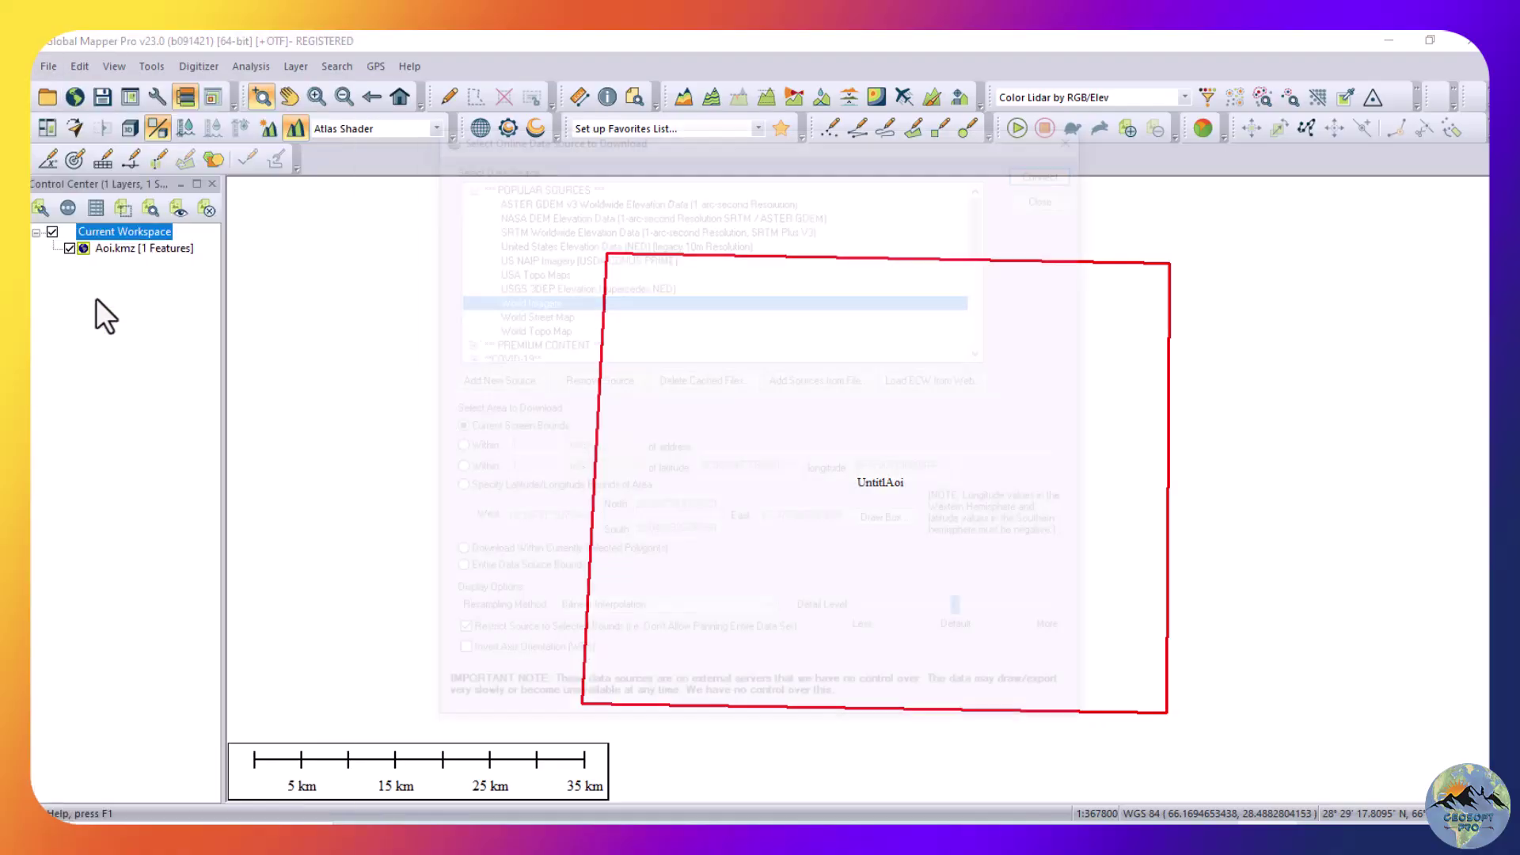
click(548, 313)
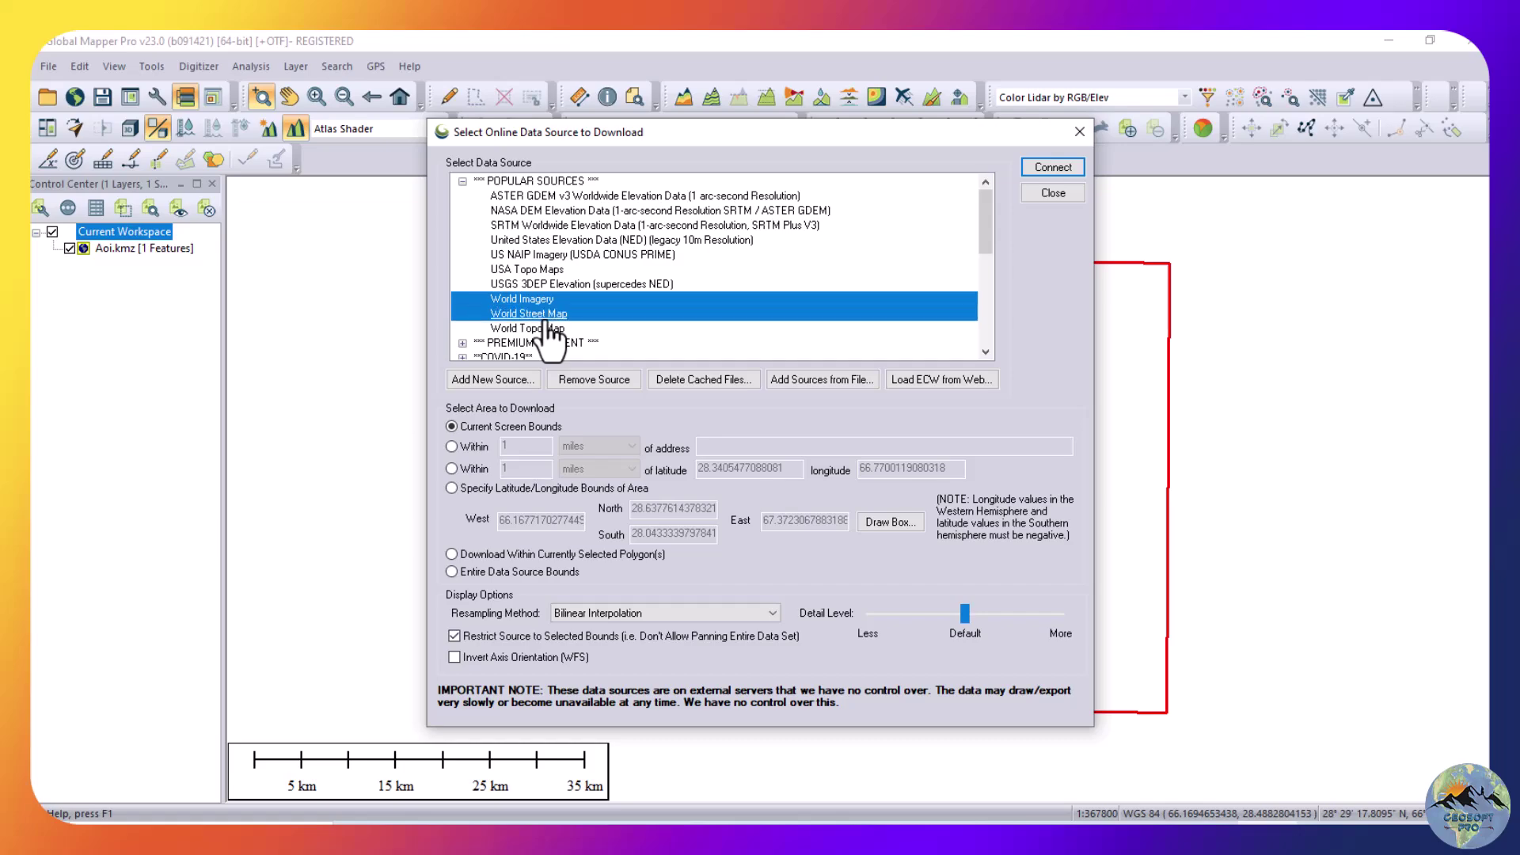
click(890, 522)
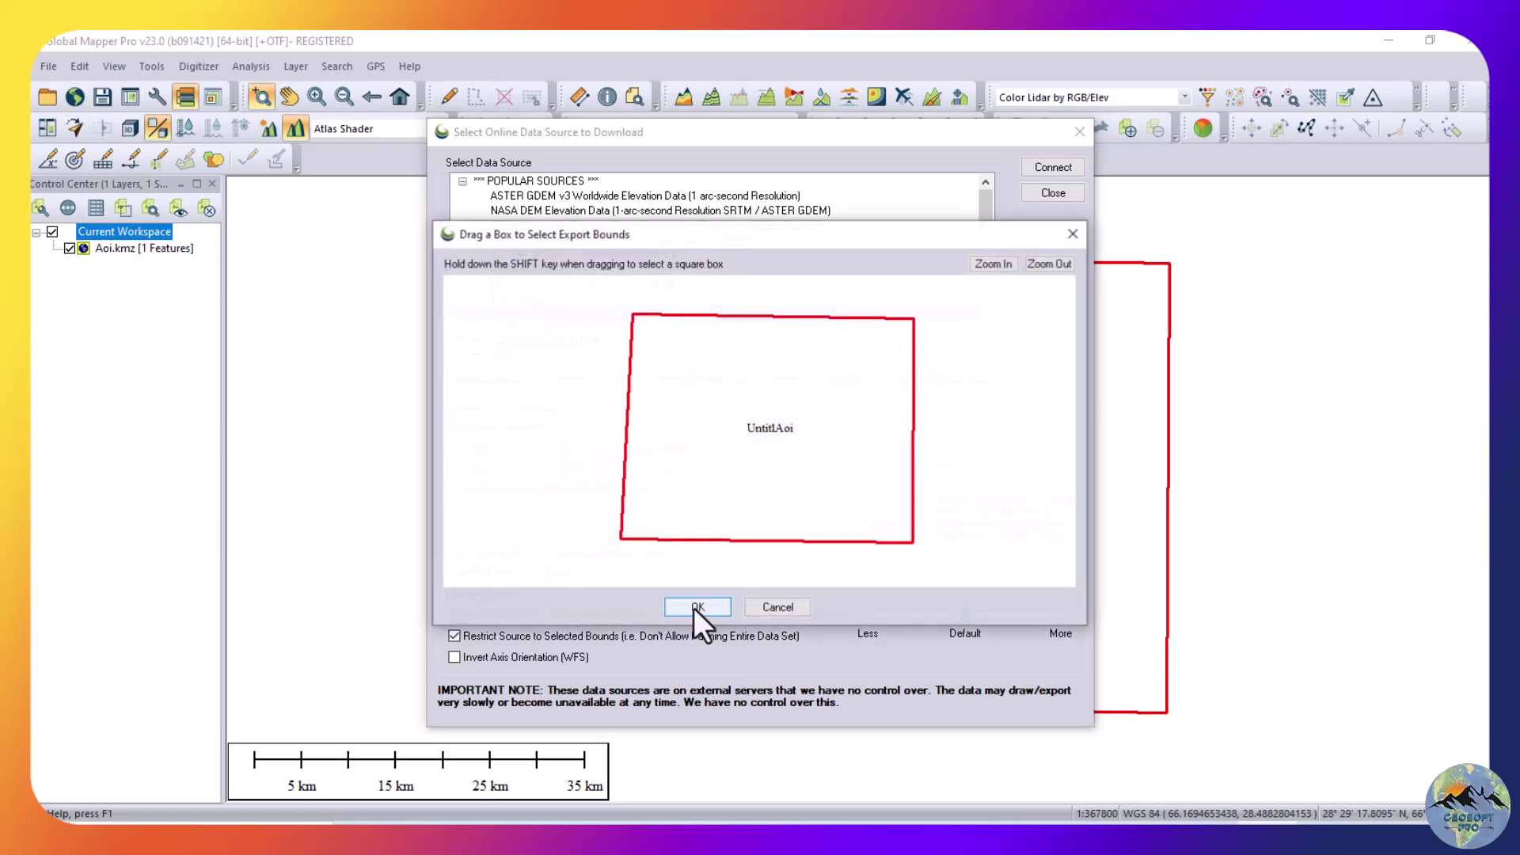
drag(612, 294, 947, 554)
click(700, 610)
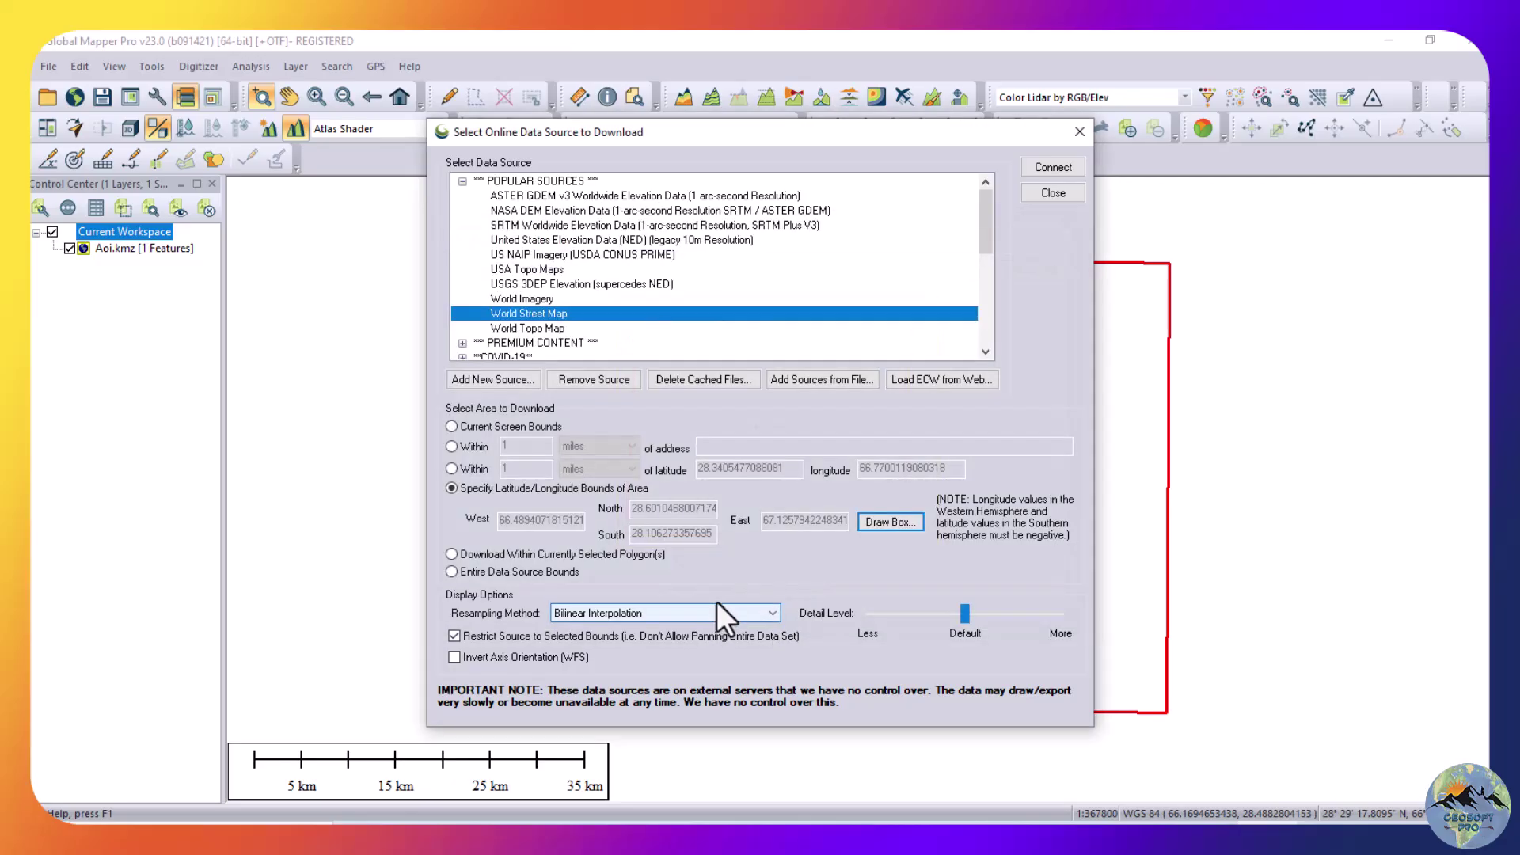
click(1056, 166)
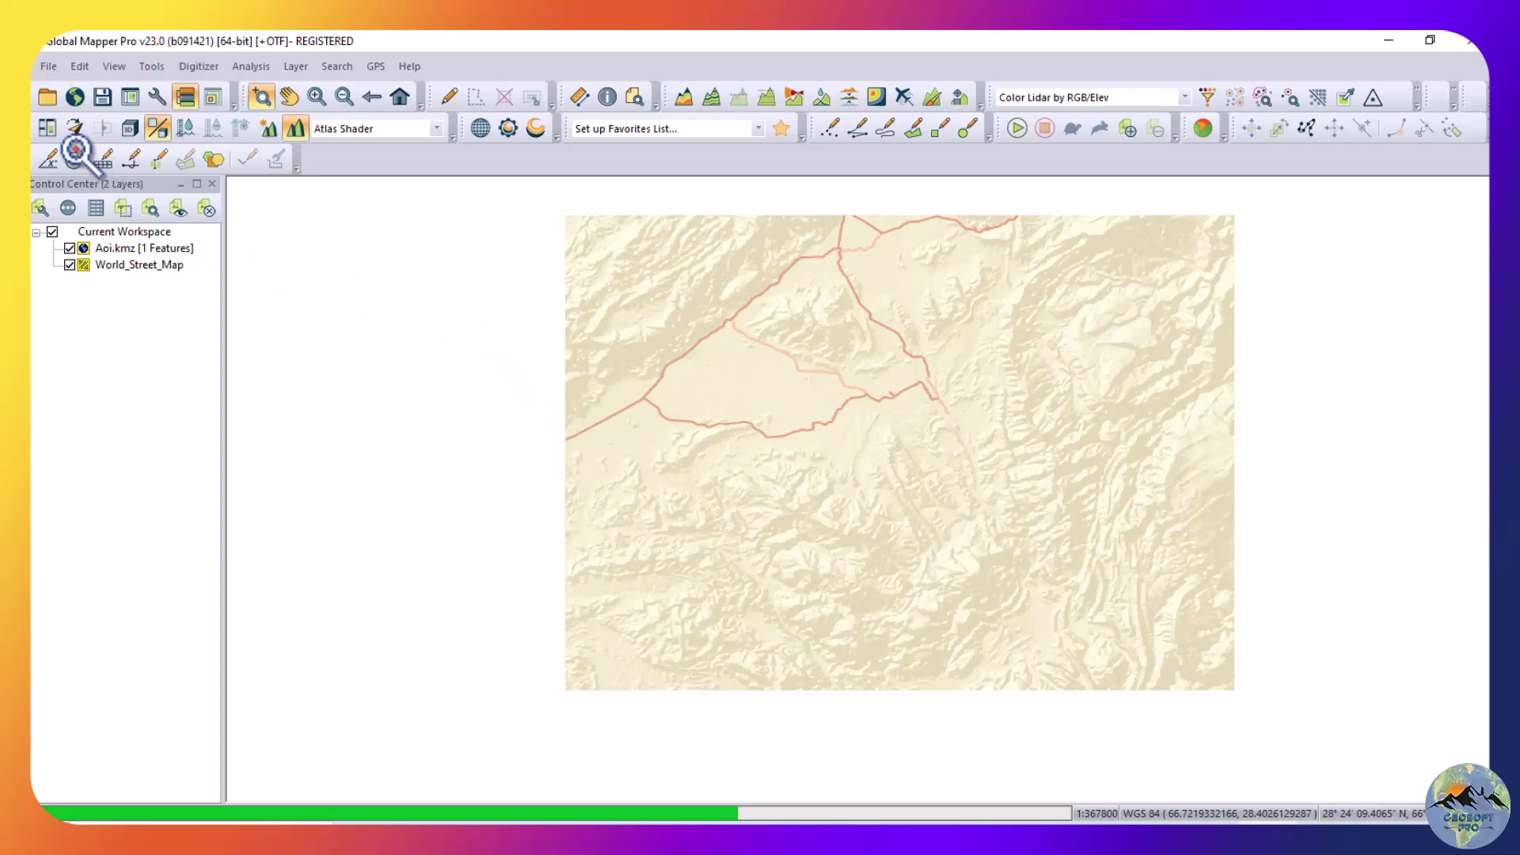
Add World Topo Map online data within a box drawn slightly larger than the Aoi.kmz boundary.
click(48, 66)
click(107, 297)
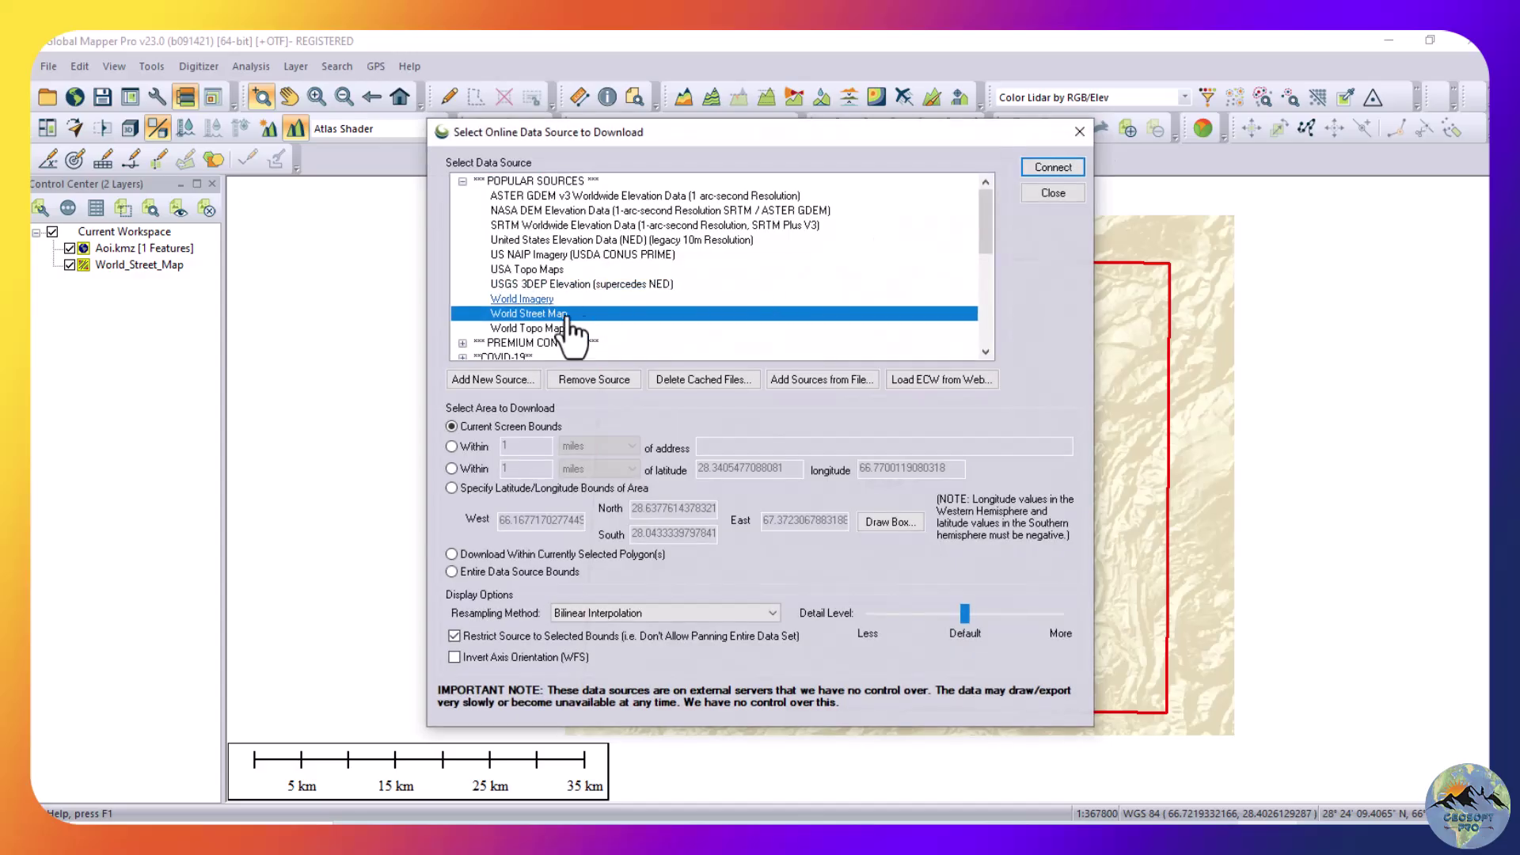
click(673, 327)
click(879, 525)
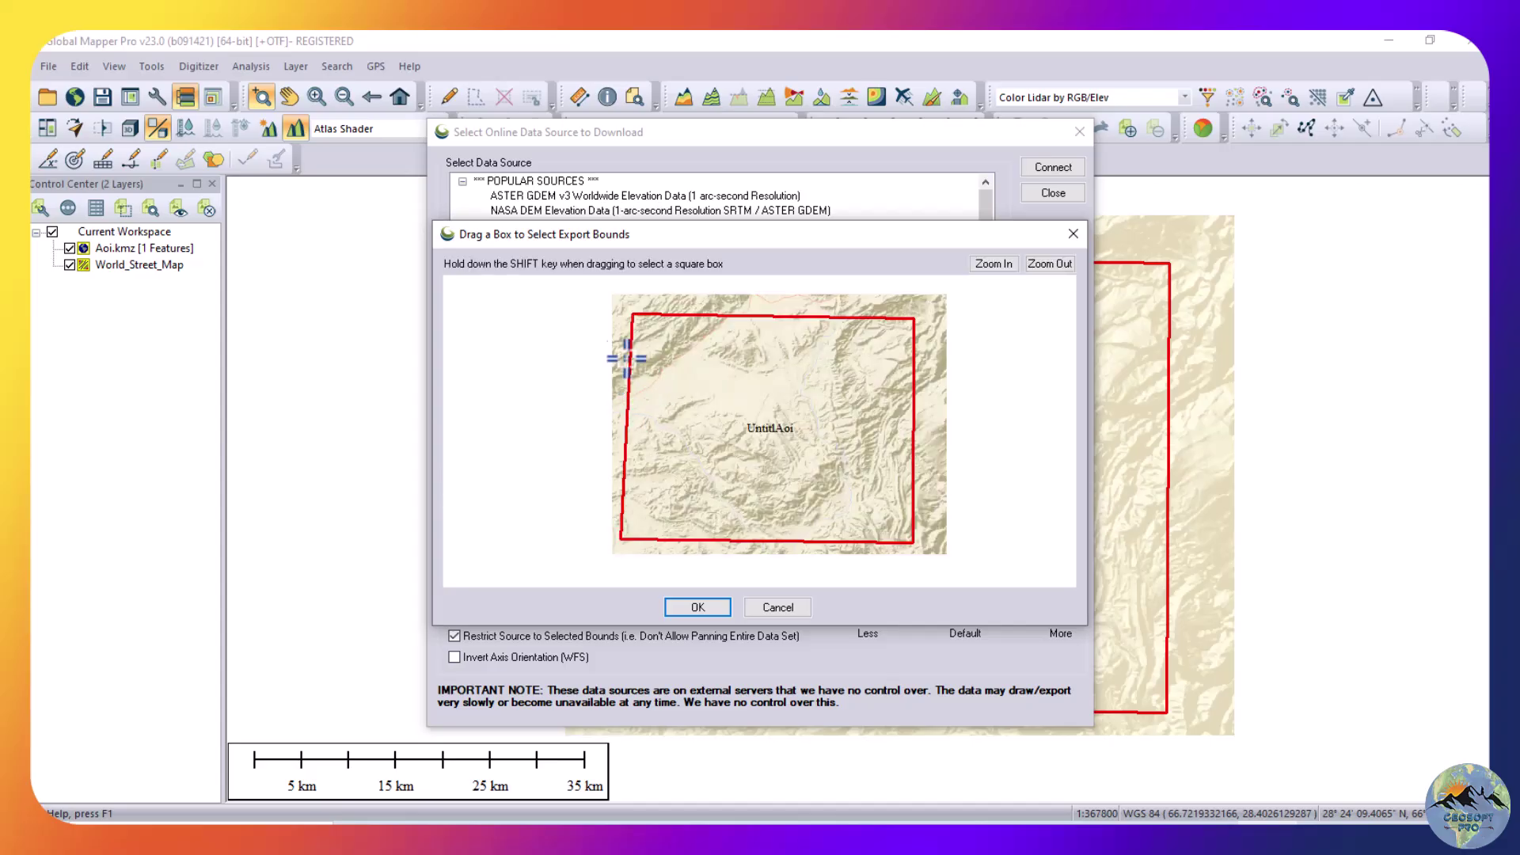
drag(605, 287, 945, 562)
click(698, 606)
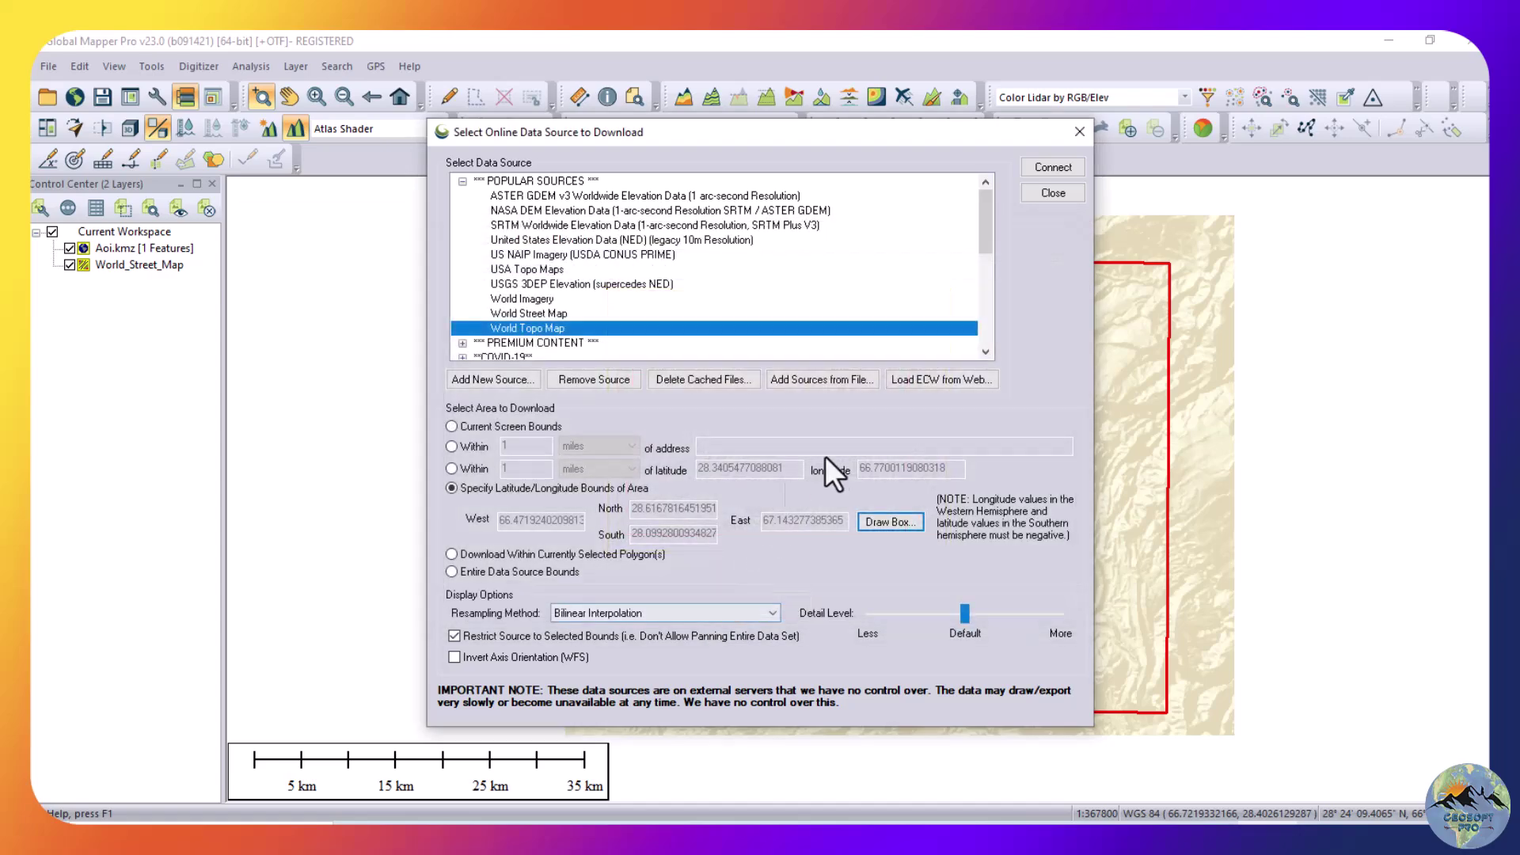
click(1074, 173)
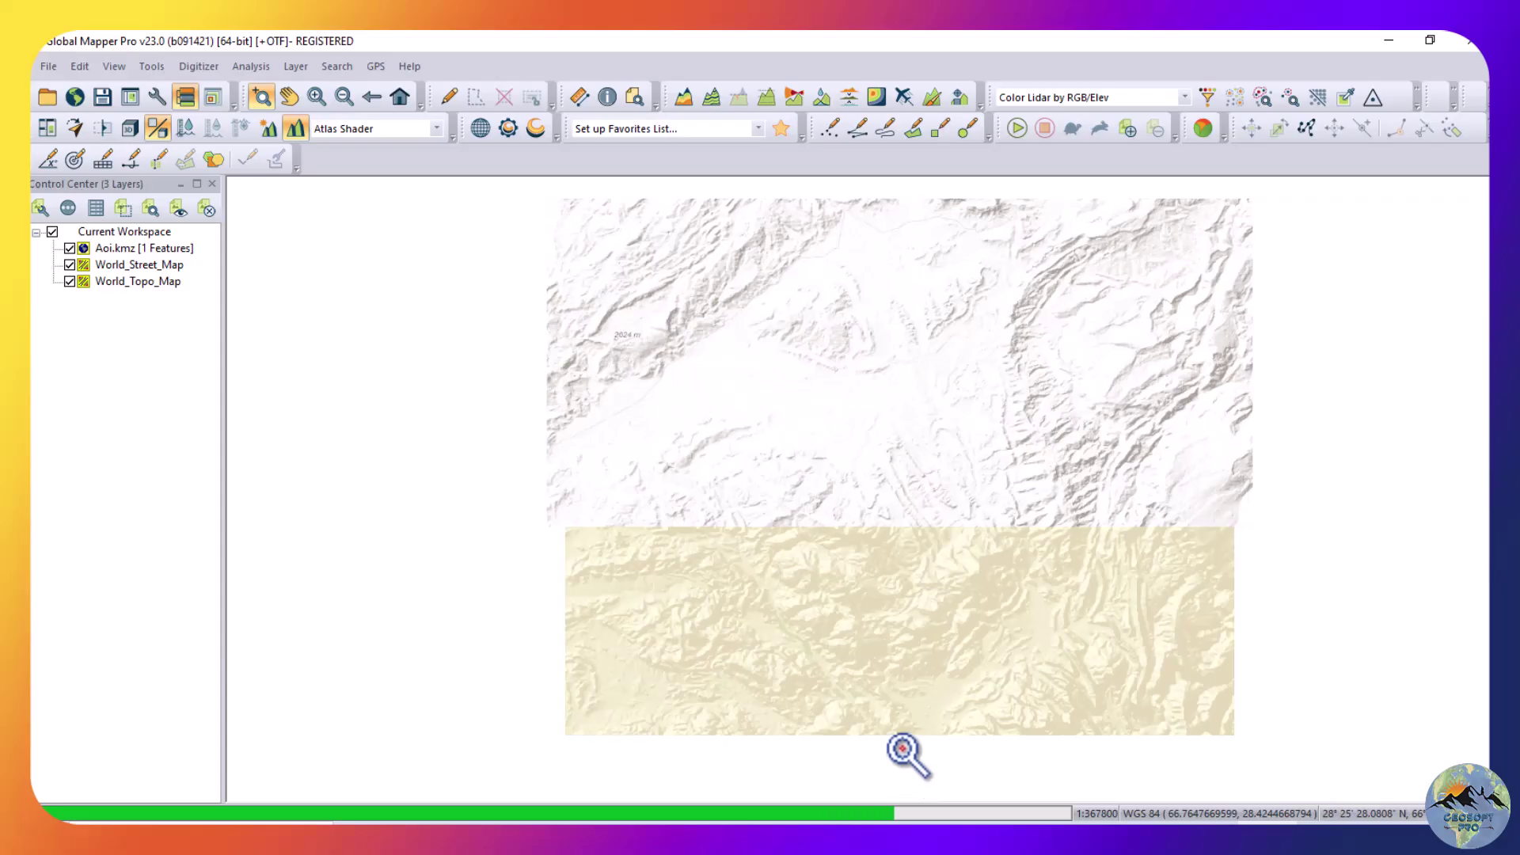
Browse the remaining online data source categories, including the Geologic Maps and Imagery groups, without loading any of them.
click(46, 68)
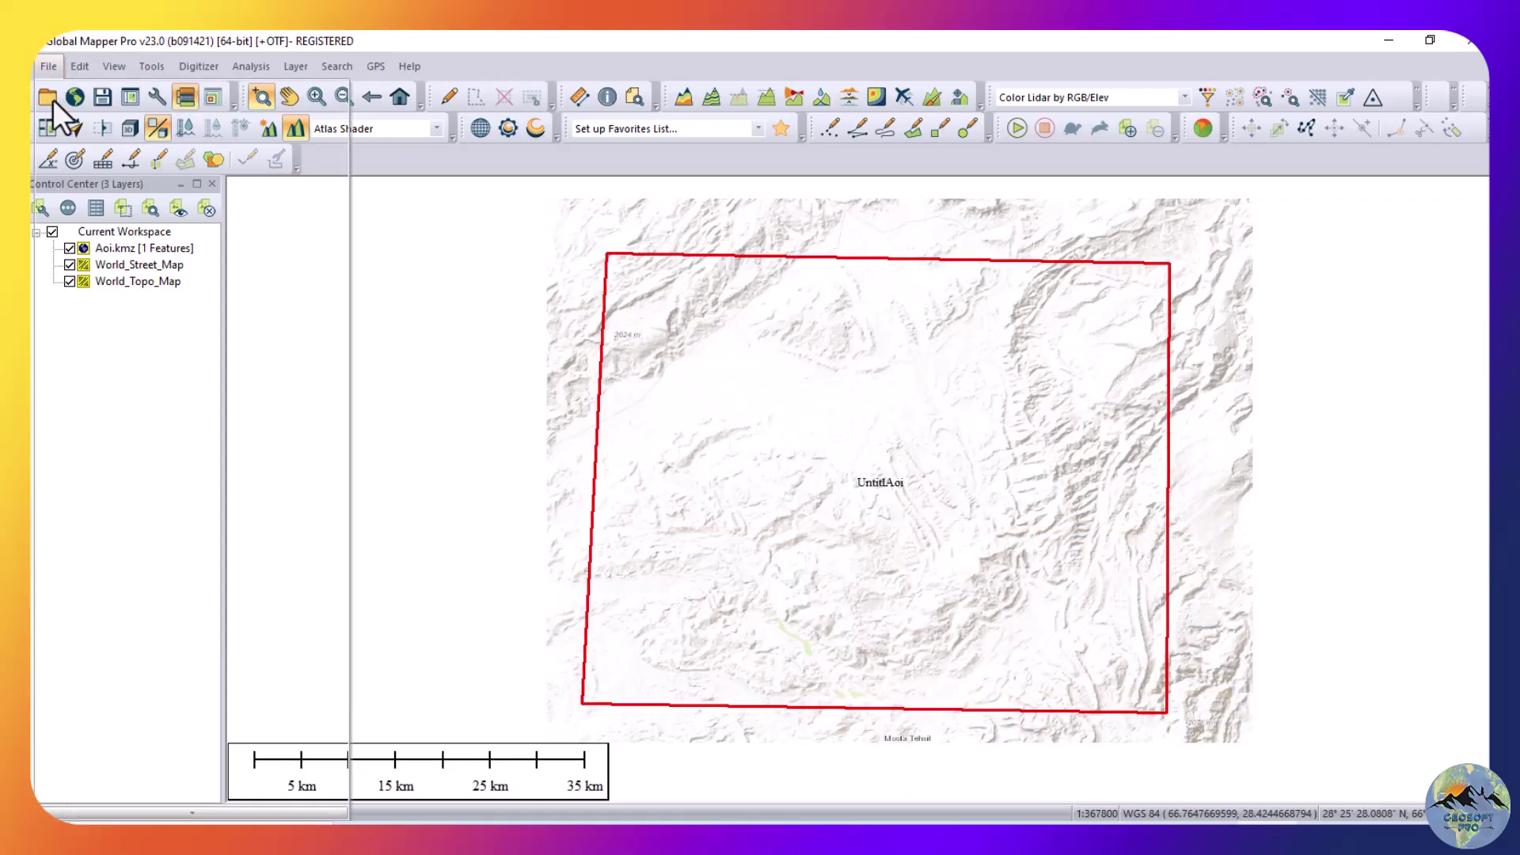
click(88, 291)
scroll(578, 316, down, 3)
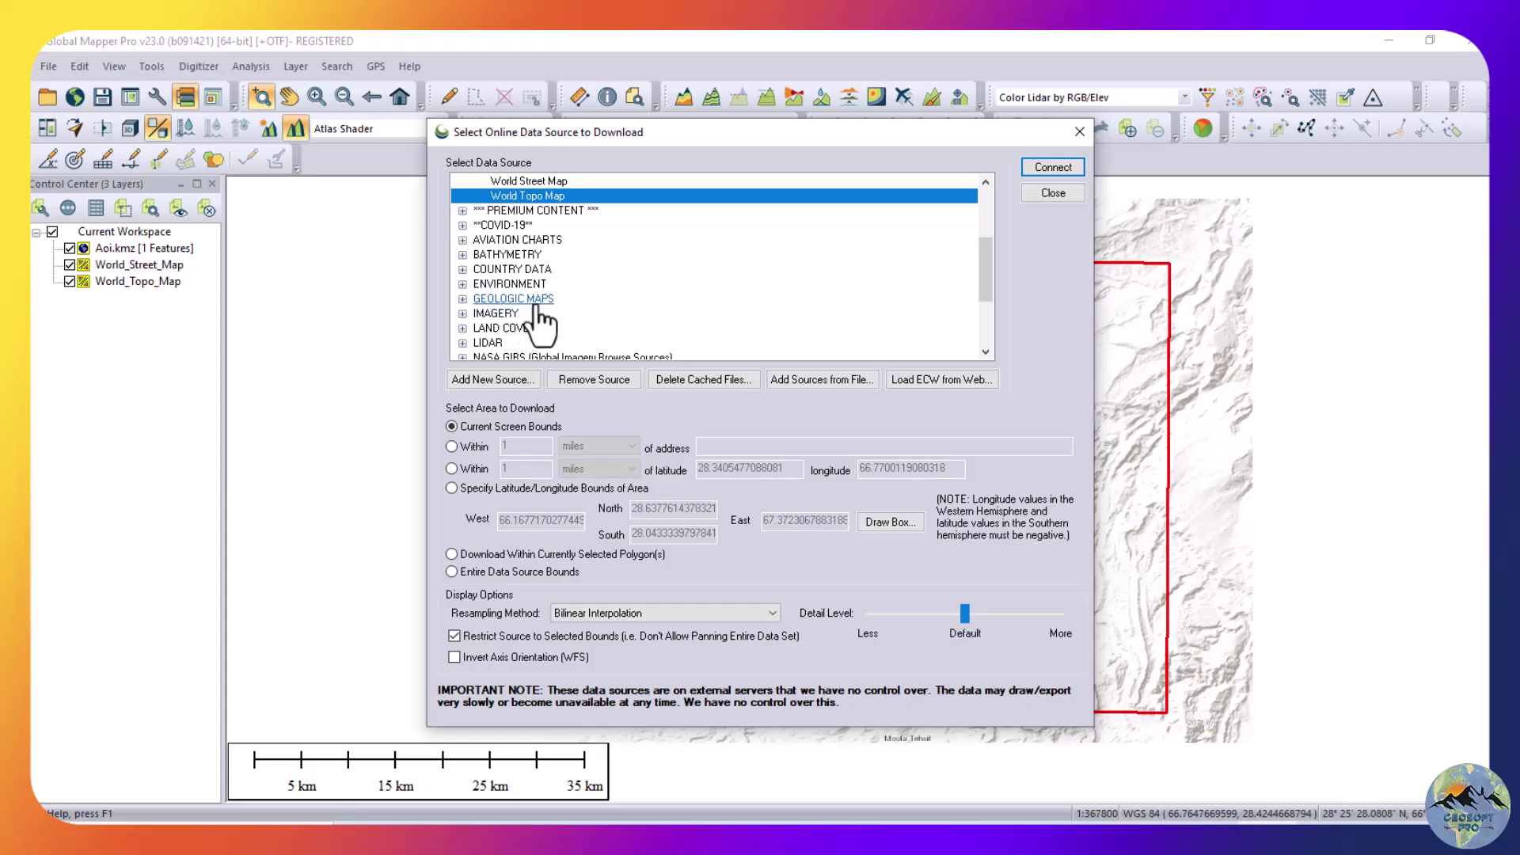
click(462, 299)
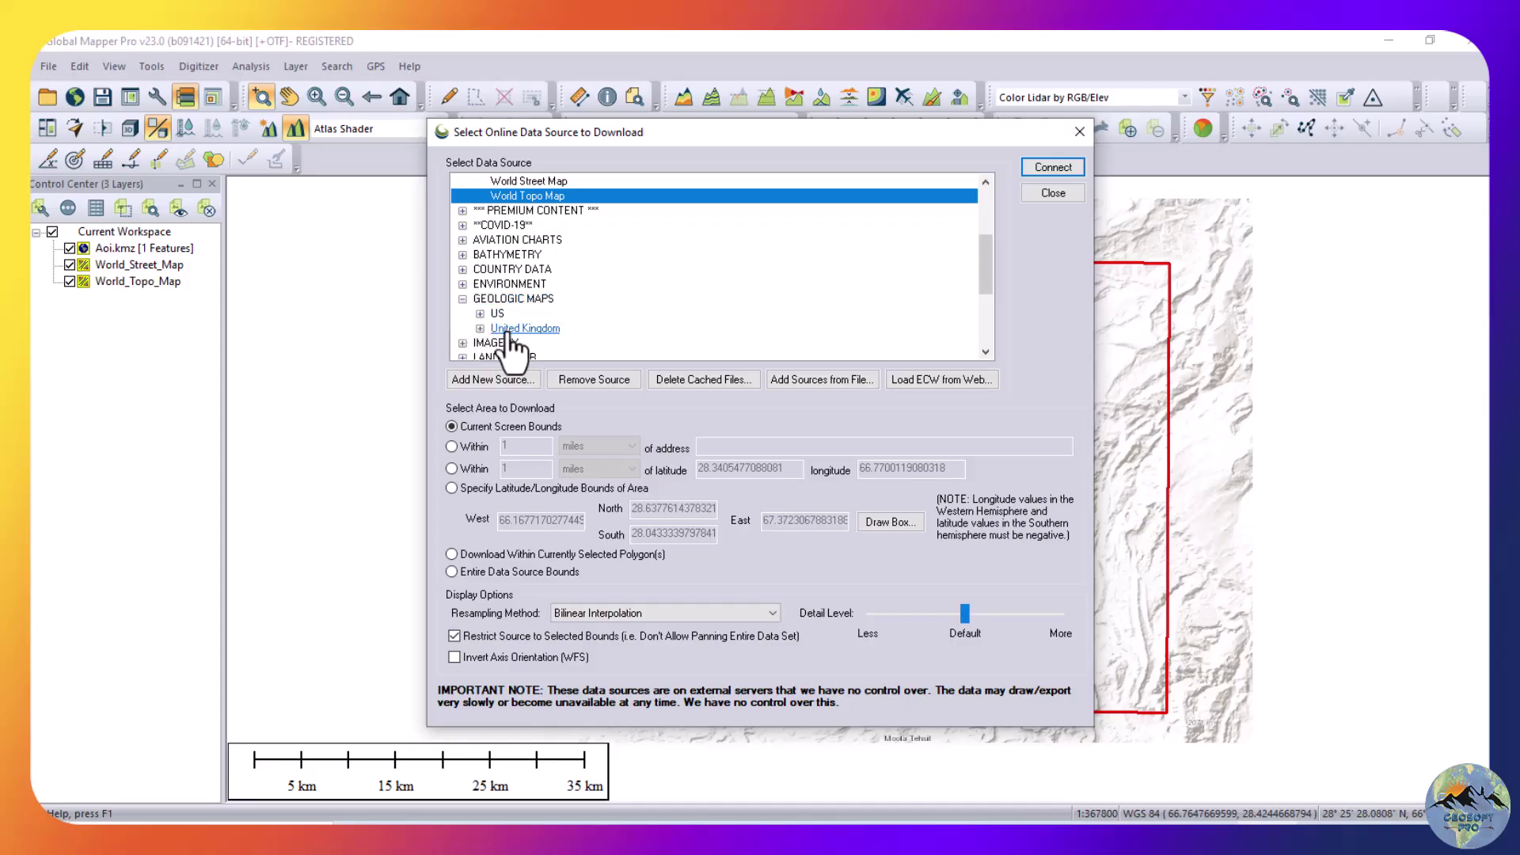
scroll(510, 345, down, 3)
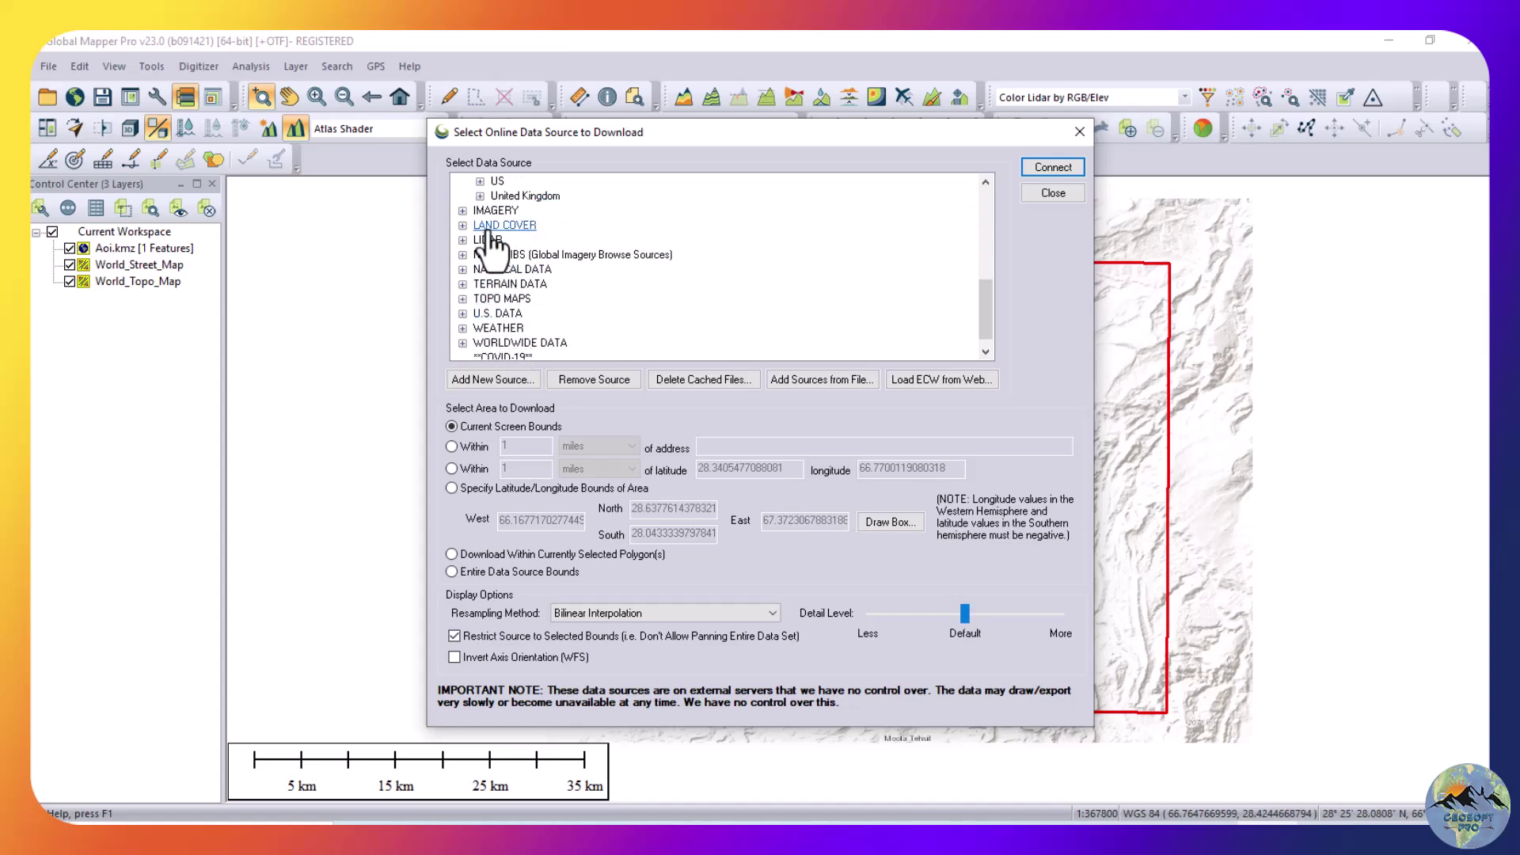
click(464, 212)
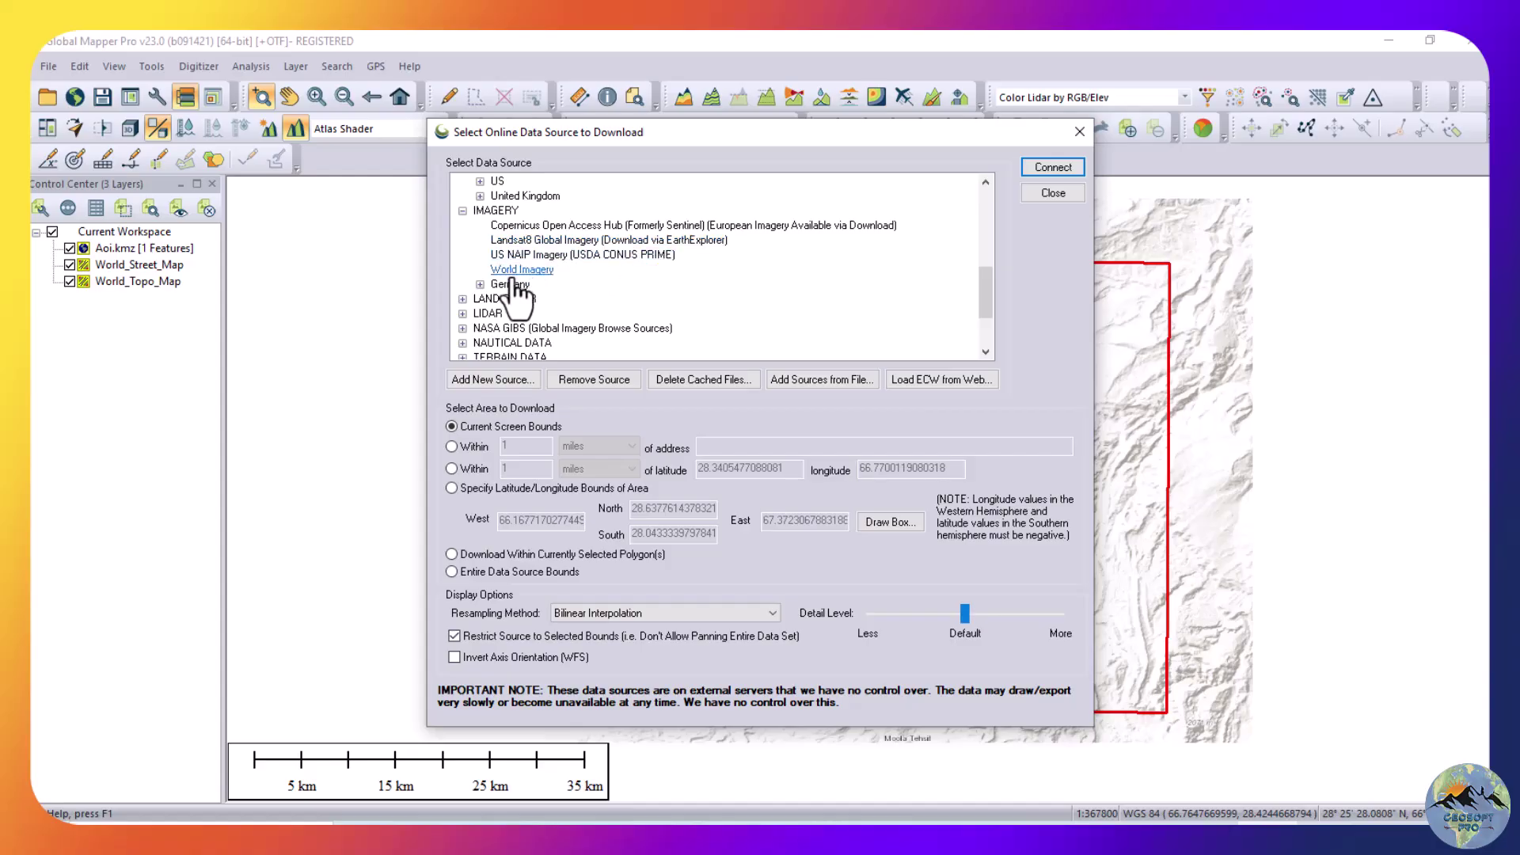
scroll(526, 293, down, 1)
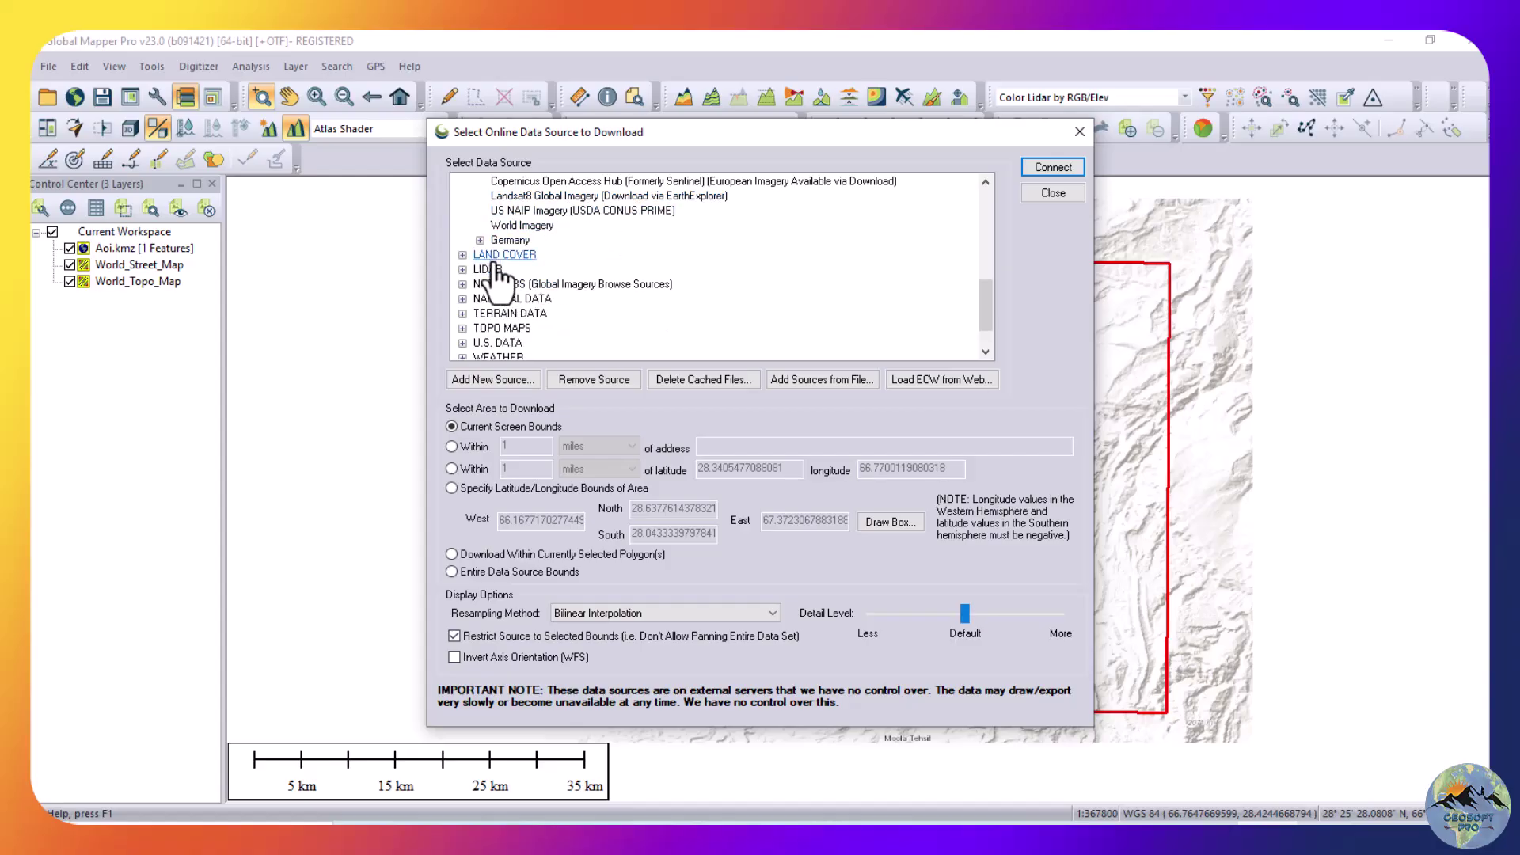
scroll(507, 279, down, 1)
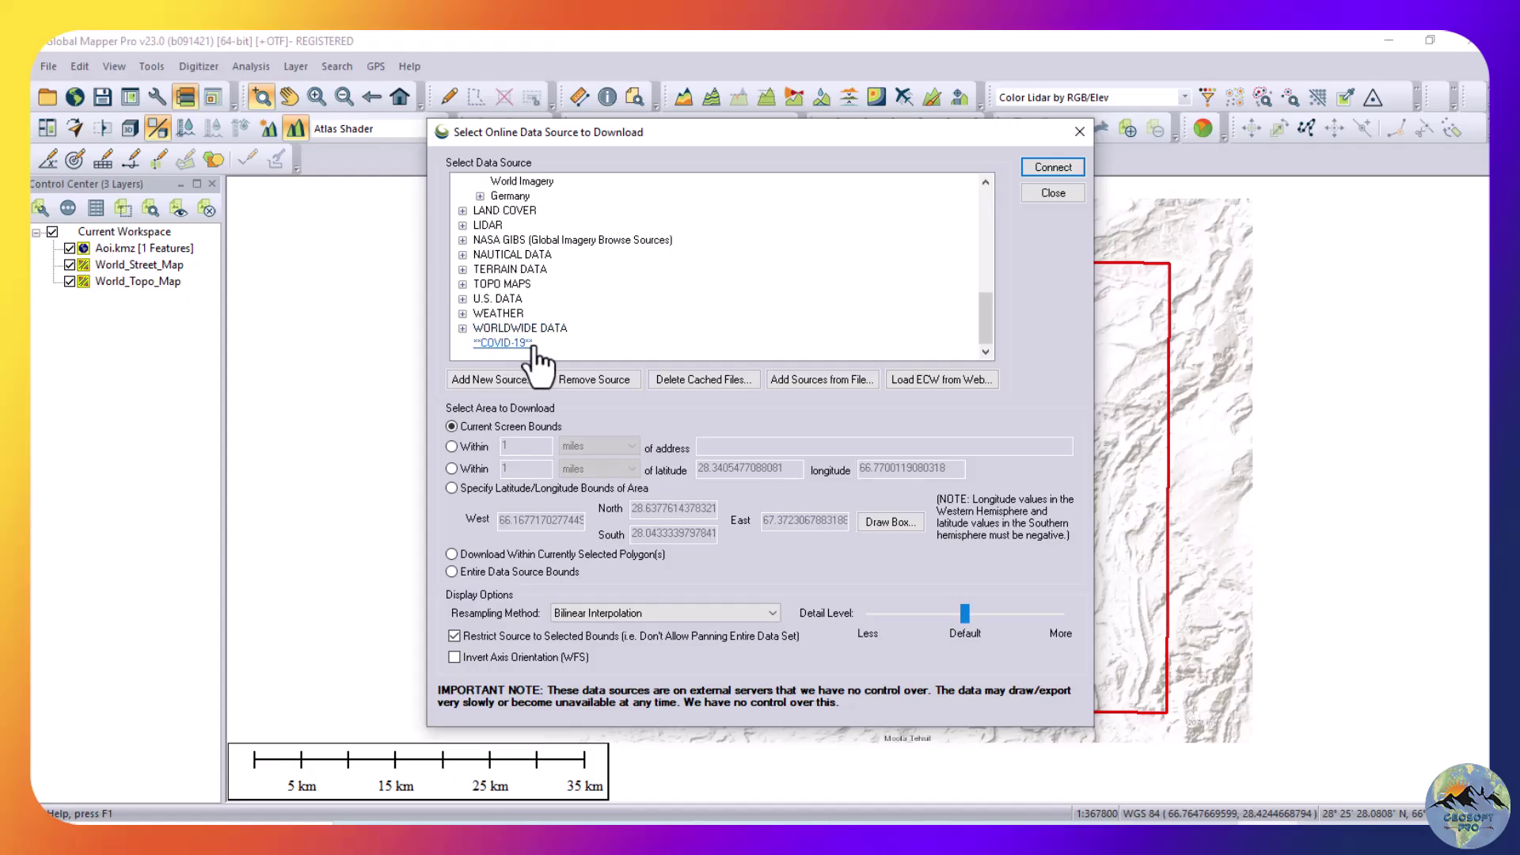
click(1072, 135)
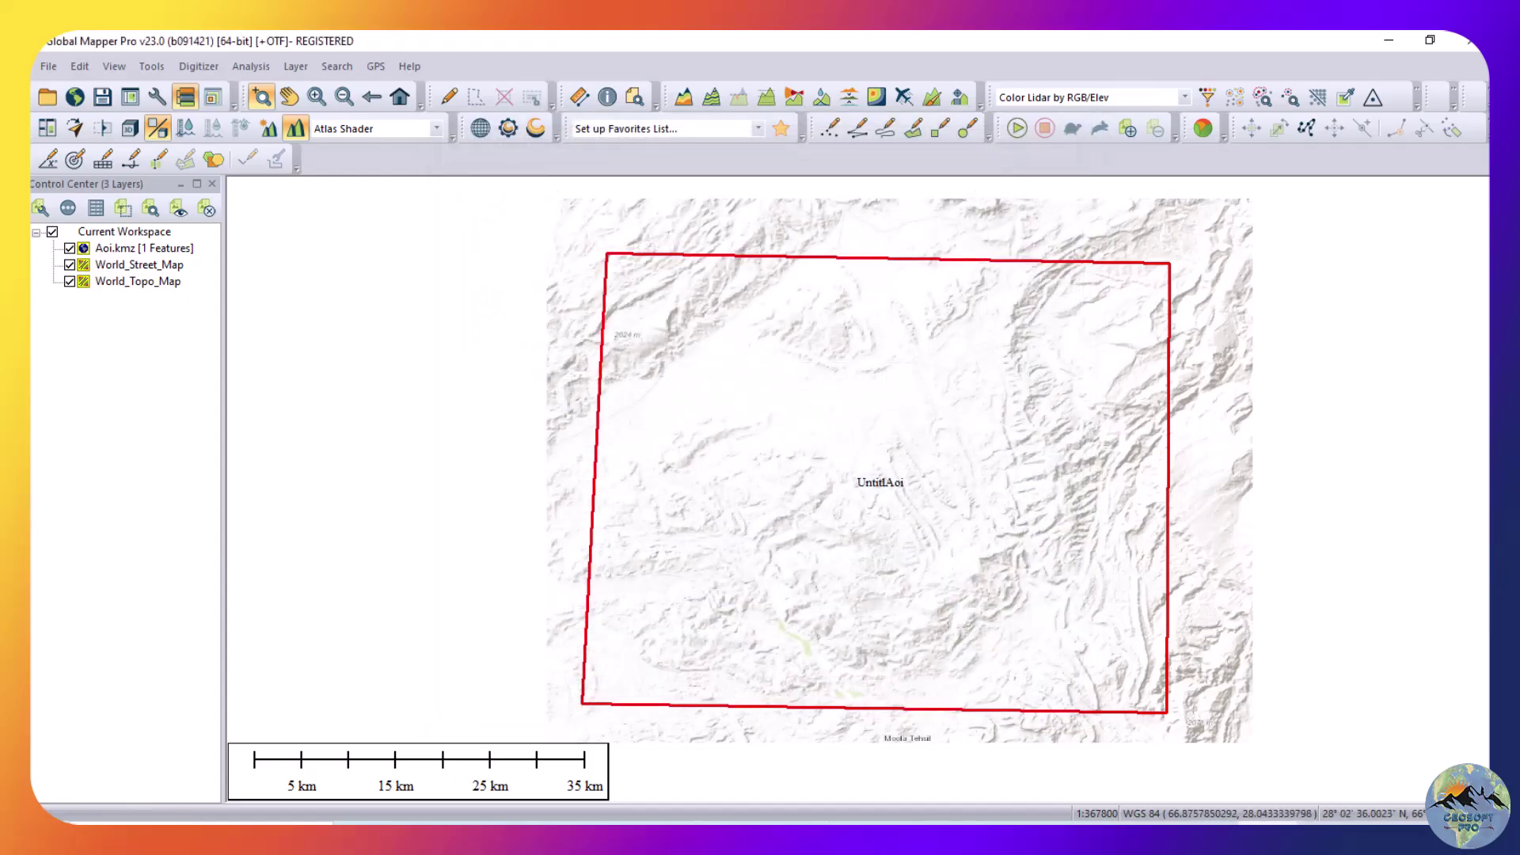